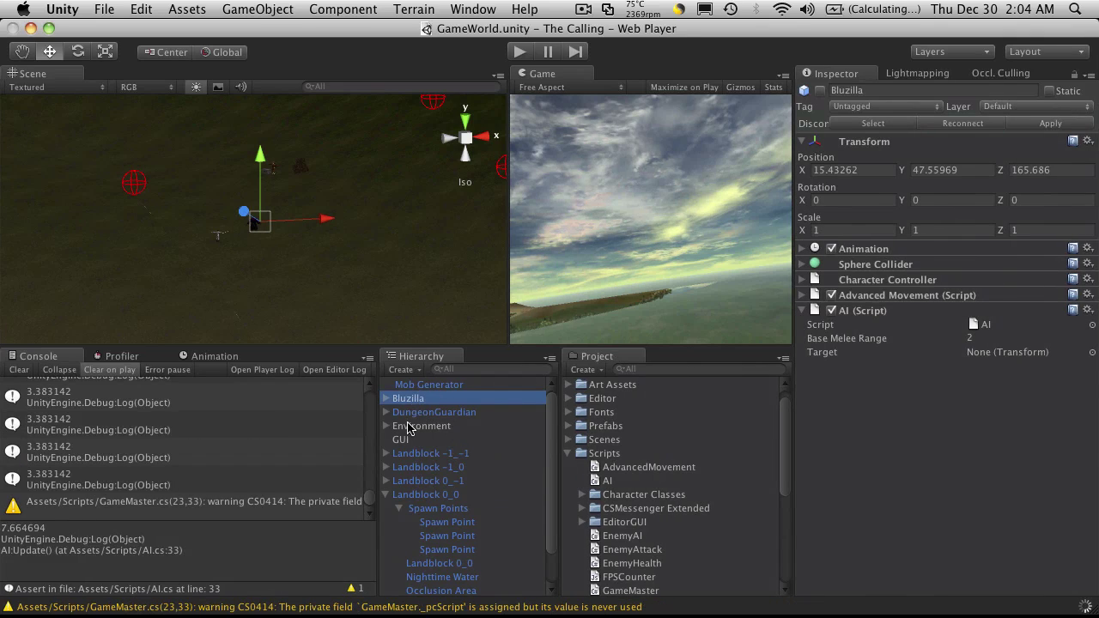
Step: Apply the DungeonGuardian's changes to its prefab, and delete the DungeonGuardian from the scene
{"action": "left_click", "coordinate": [420, 414]}
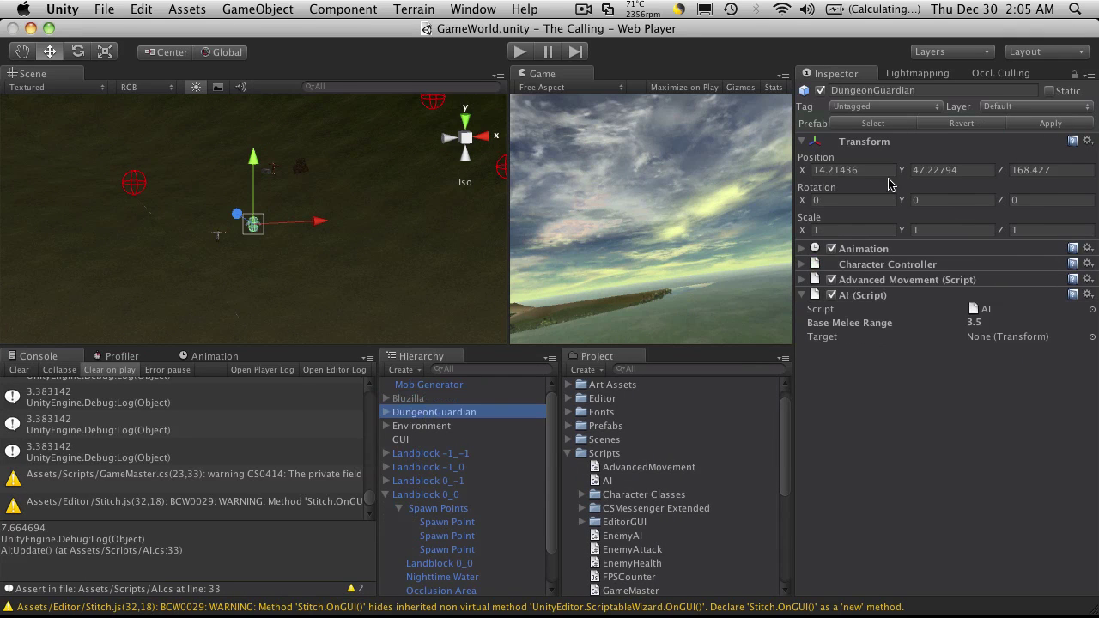
{"action": "left_click", "coordinate": [1053, 123]}
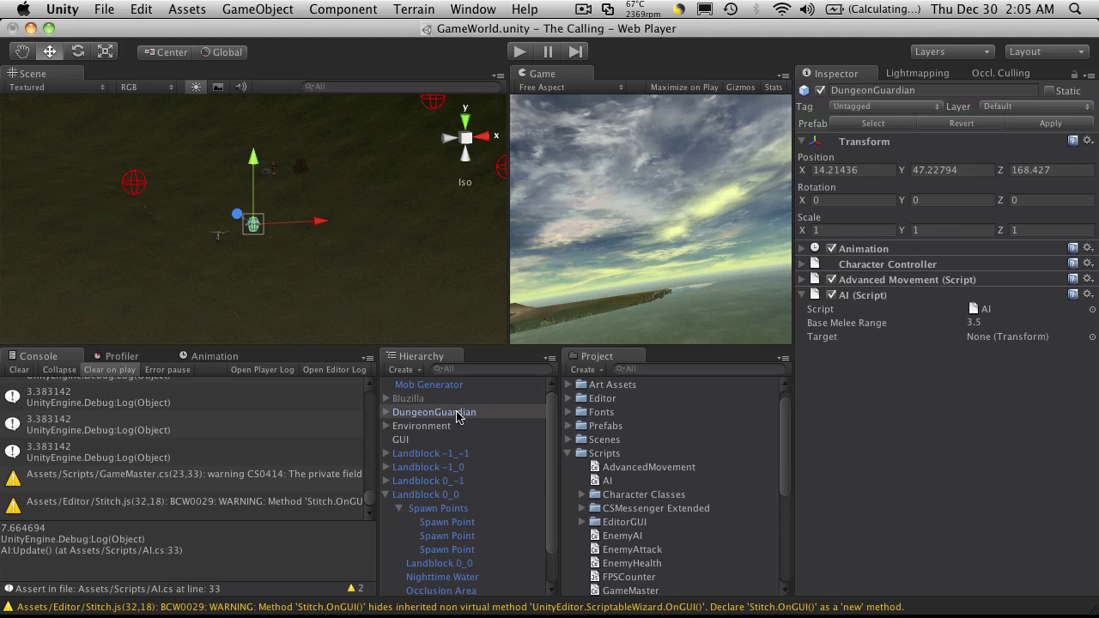
{"action": "left_click", "coordinate": [413, 414]}
{"action": "key", "text": "super+BackSpace"}
Step: Activate Bluzilla together with all its child objects, and collapse the Landblock 0_0 object and the Scripts folder
{"action": "left_click", "coordinate": [416, 399]}
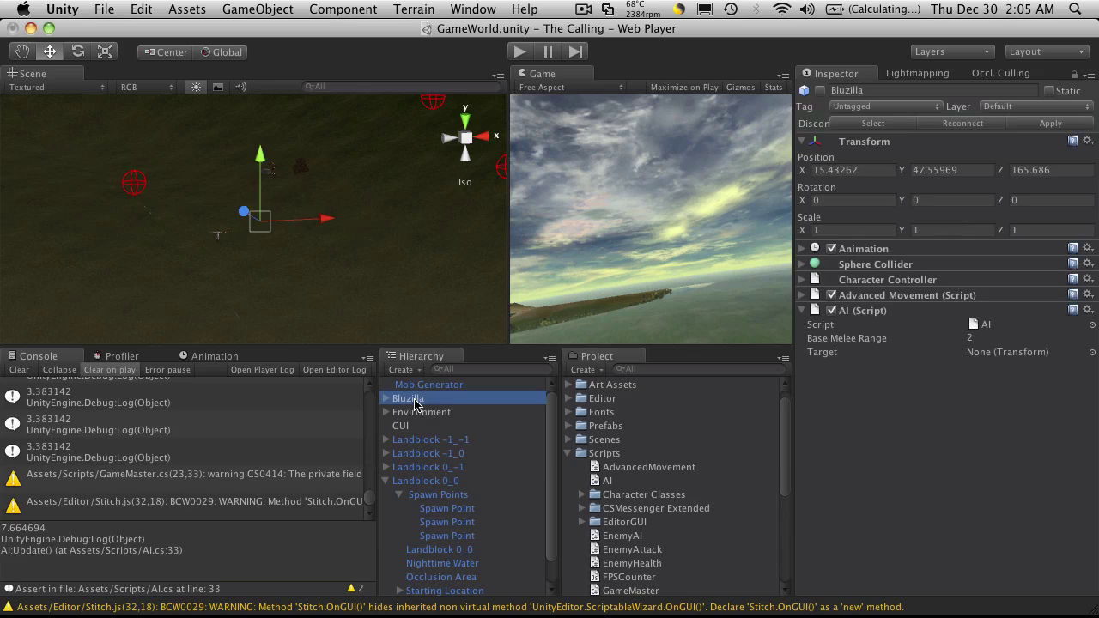
{"action": "left_click", "coordinate": [822, 91]}
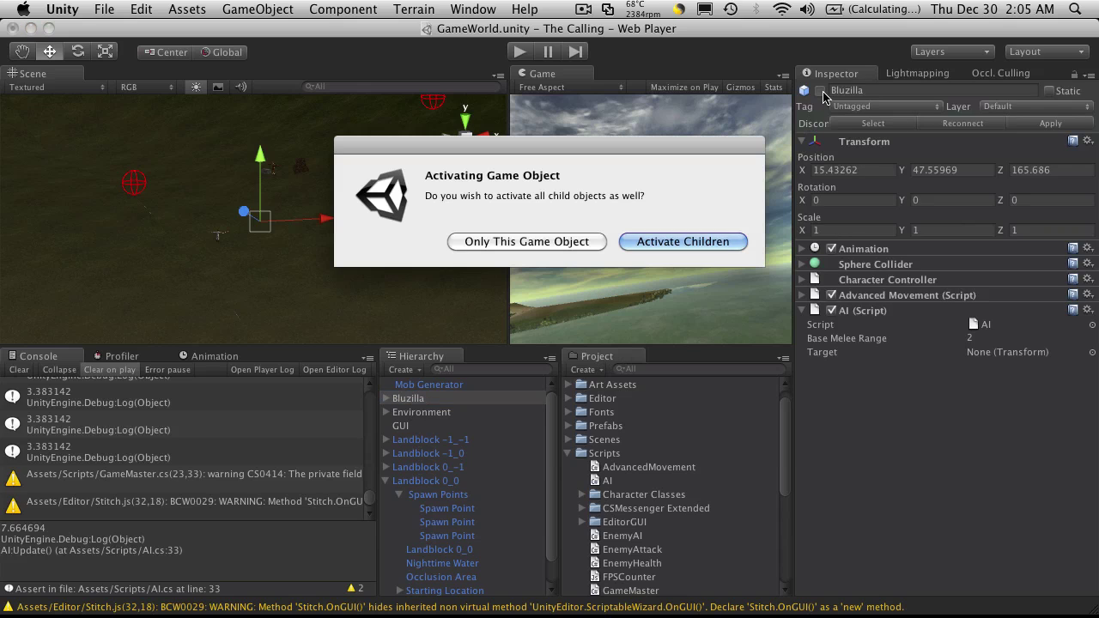
{"action": "left_click", "coordinate": [711, 242]}
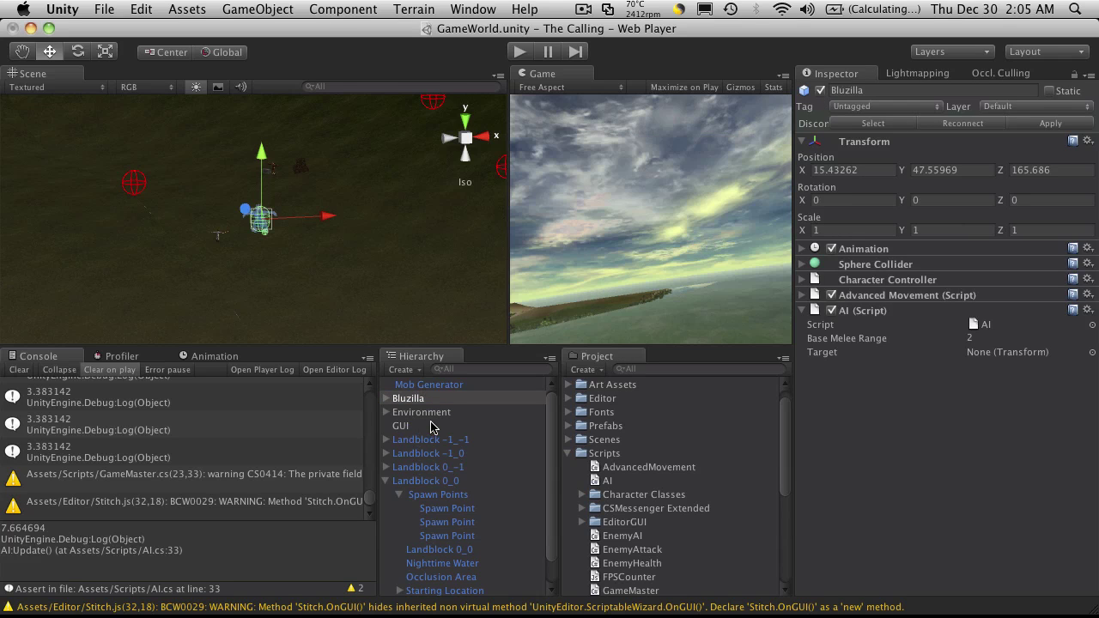
{"action": "left_click", "coordinate": [385, 481]}
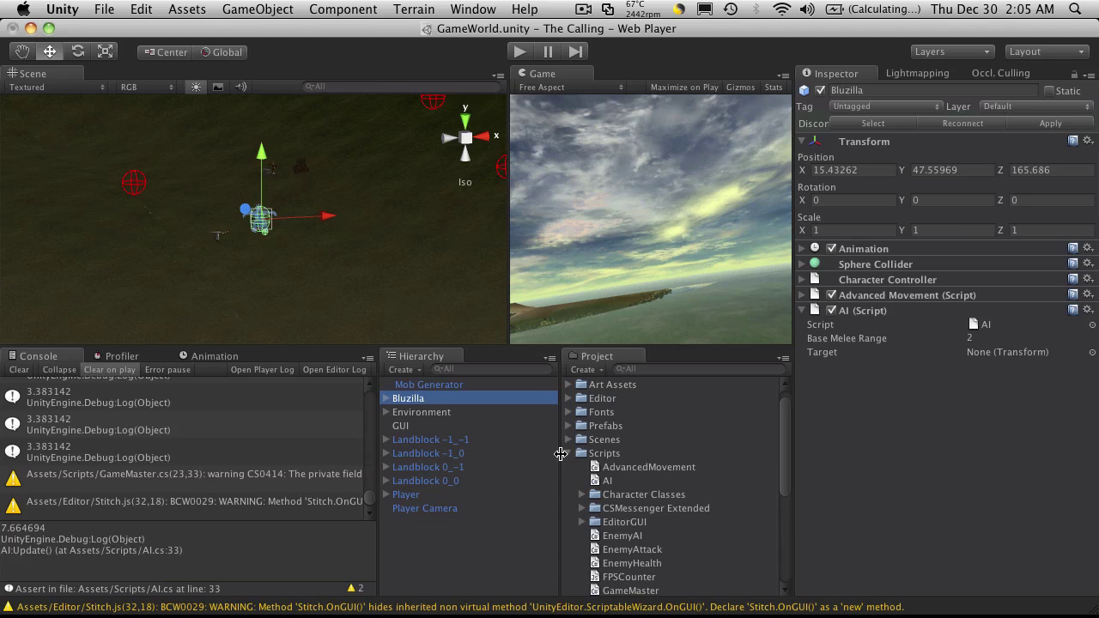
{"action": "left_click", "coordinate": [568, 453]}
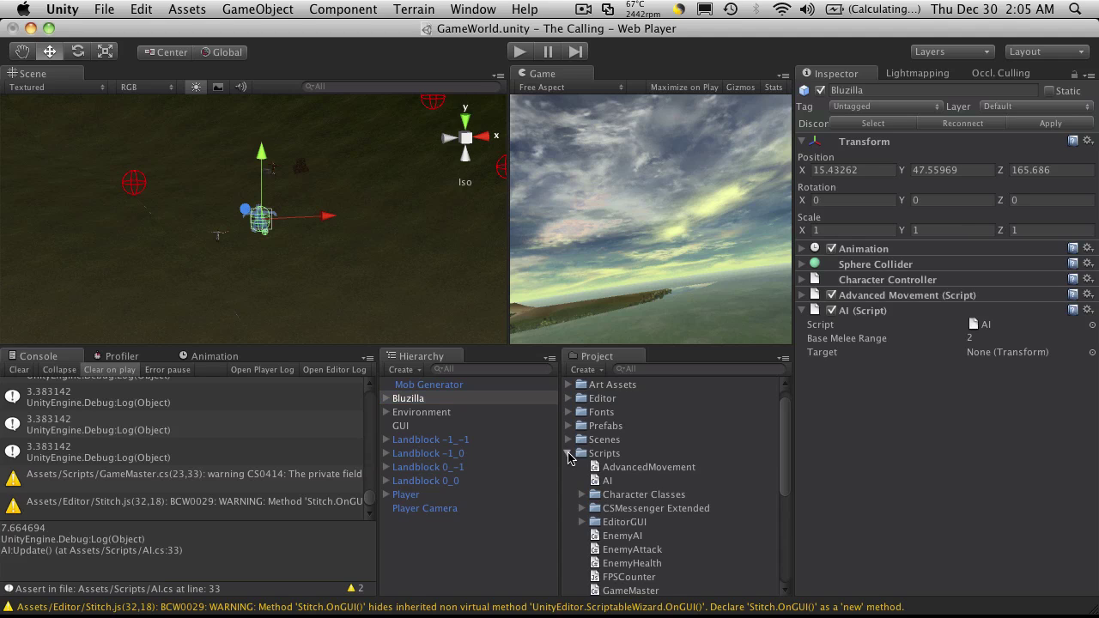
Step: Reconnect the Bluzilla object to its prefab and keep it selected
{"action": "left_click", "coordinate": [436, 413]}
{"action": "left_click", "coordinate": [429, 399]}
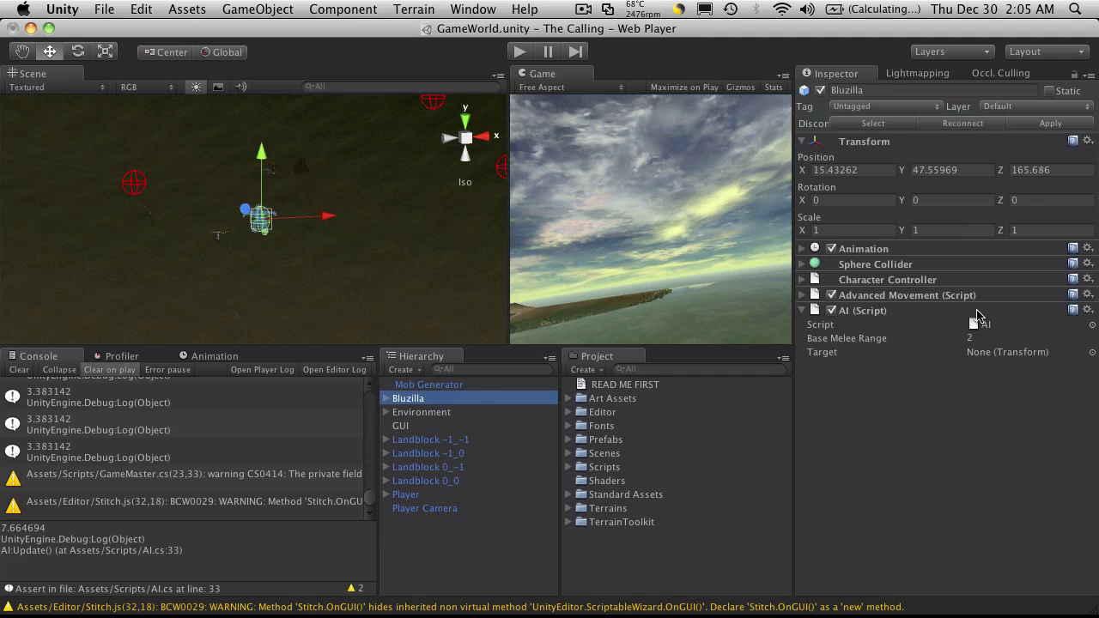
{"action": "left_click", "coordinate": [988, 124]}
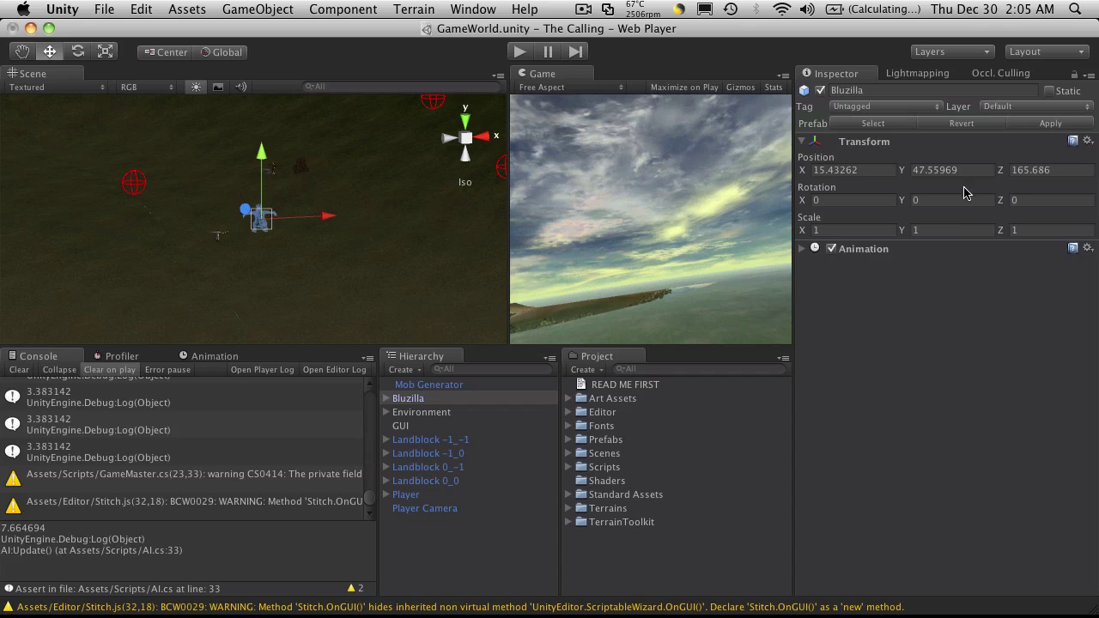
{"action": "left_click", "coordinate": [421, 413]}
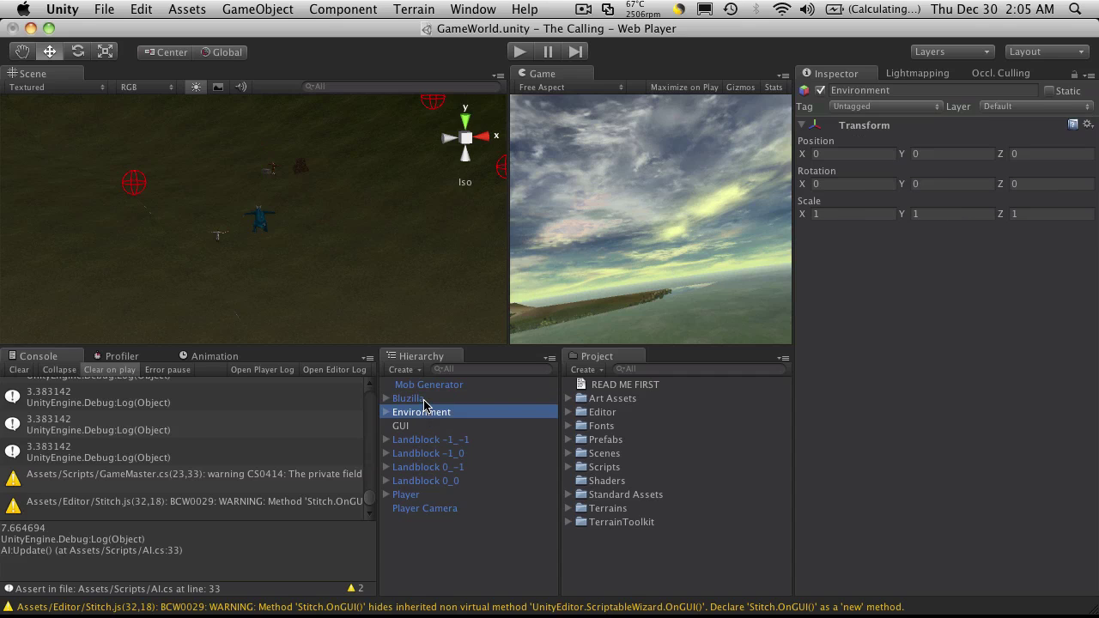
{"action": "left_click", "coordinate": [425, 399]}
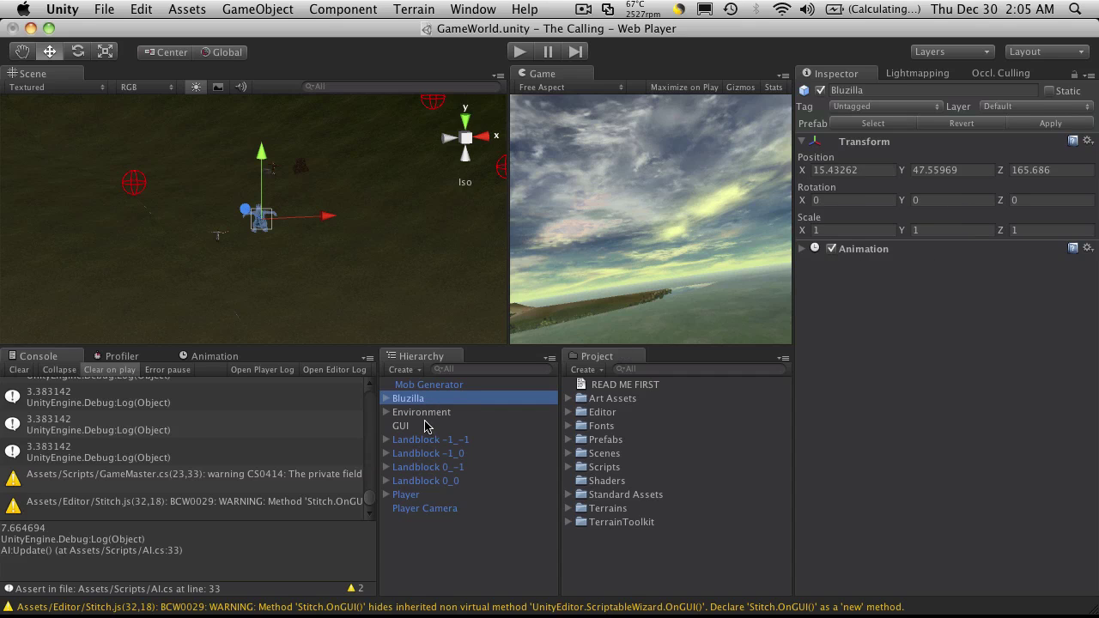
Step: Attach the AI script from the Scripts folder to Bluzilla, accepting the loss of the prefab connection
{"action": "left_click", "coordinate": [568, 454]}
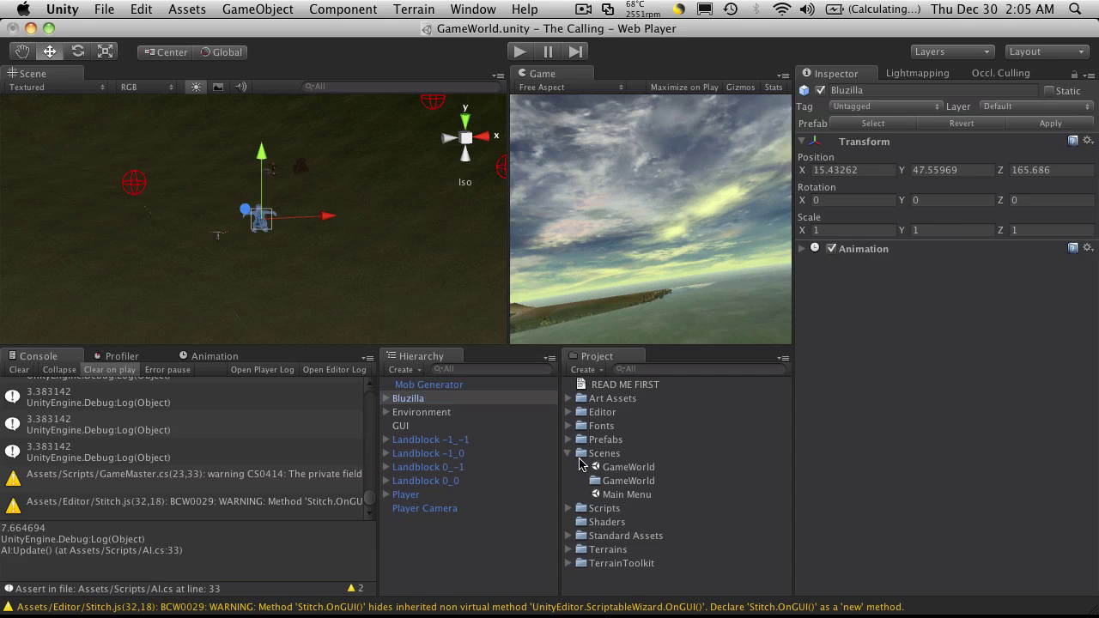
{"action": "left_click", "coordinate": [567, 453]}
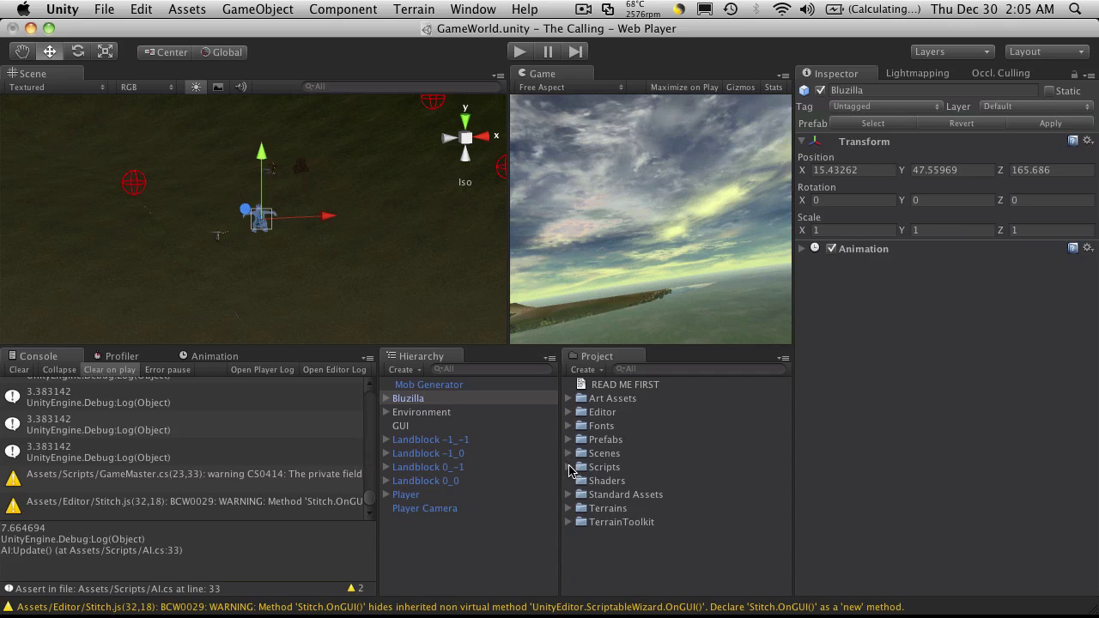
{"action": "left_click", "coordinate": [568, 467]}
{"action": "left_click_drag", "start_coordinate": [607, 494], "coordinate": [893, 494]}
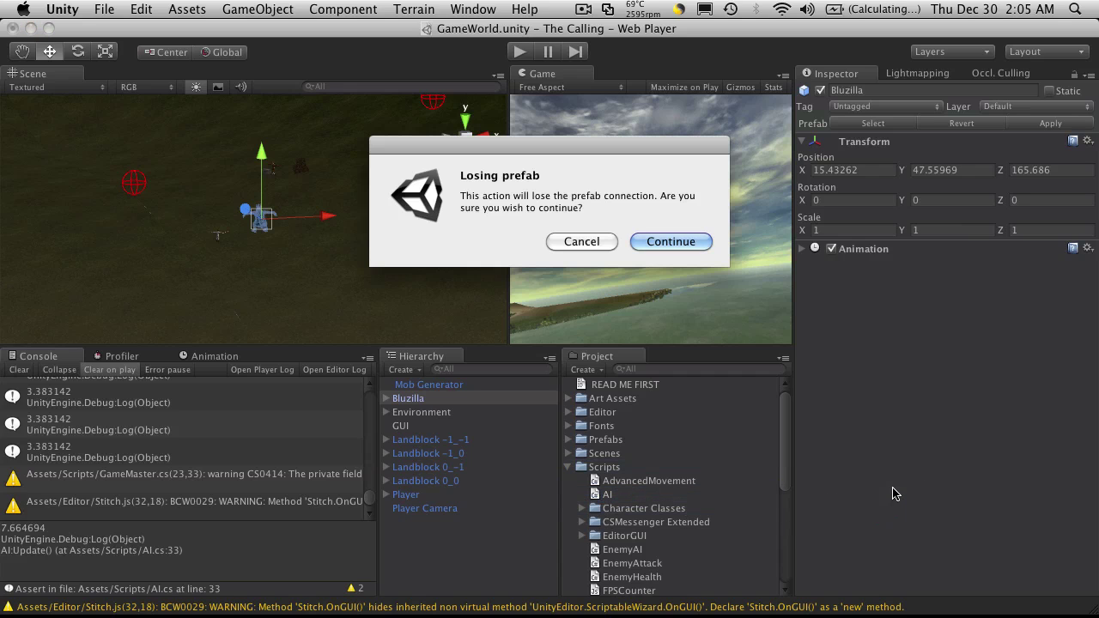
{"action": "left_click", "coordinate": [669, 242]}
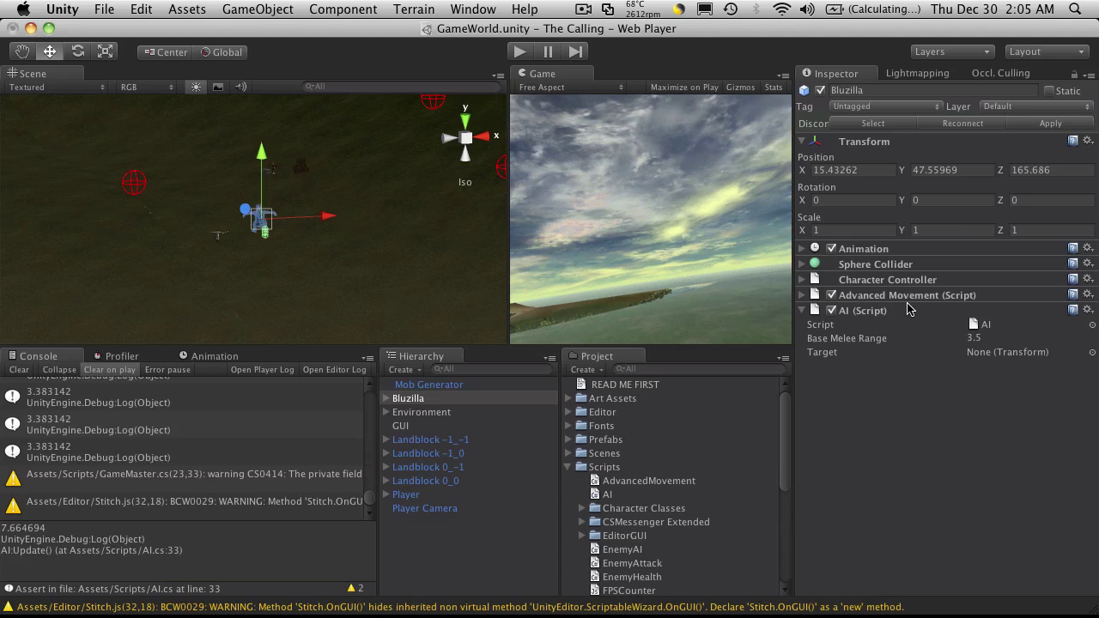
Step: Expand Bluzilla's Sphere Collider settings, and switch to the beginning of AI.cs in MonoDevelop
{"action": "left_click", "coordinate": [804, 265]}
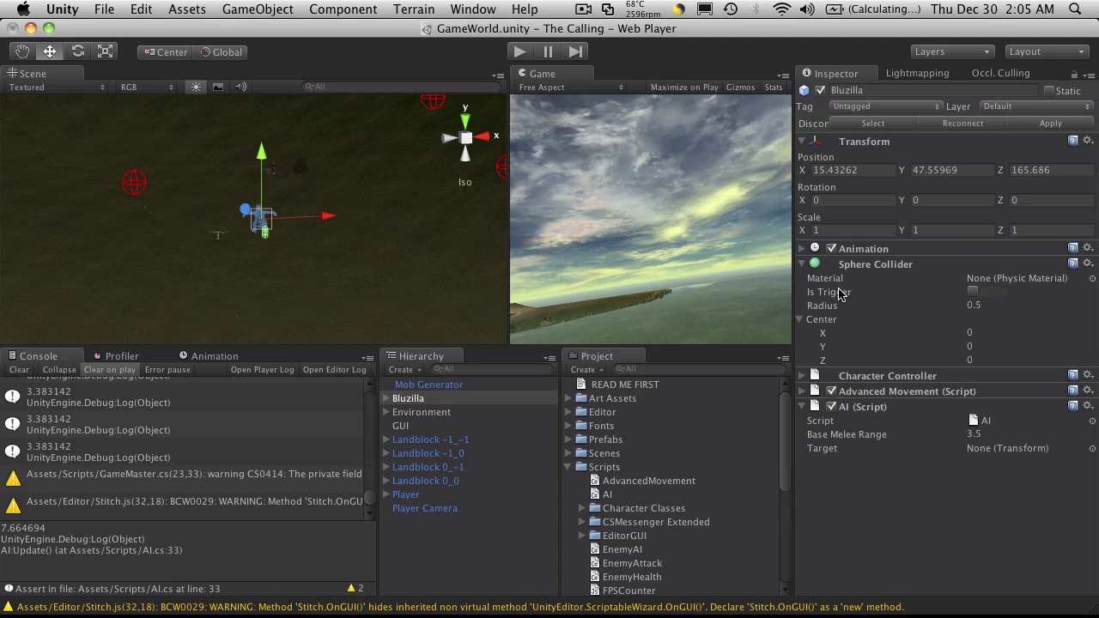
{"action": "key", "text": "super+Tab"}
{"action": "key", "text": "super+Tab"}
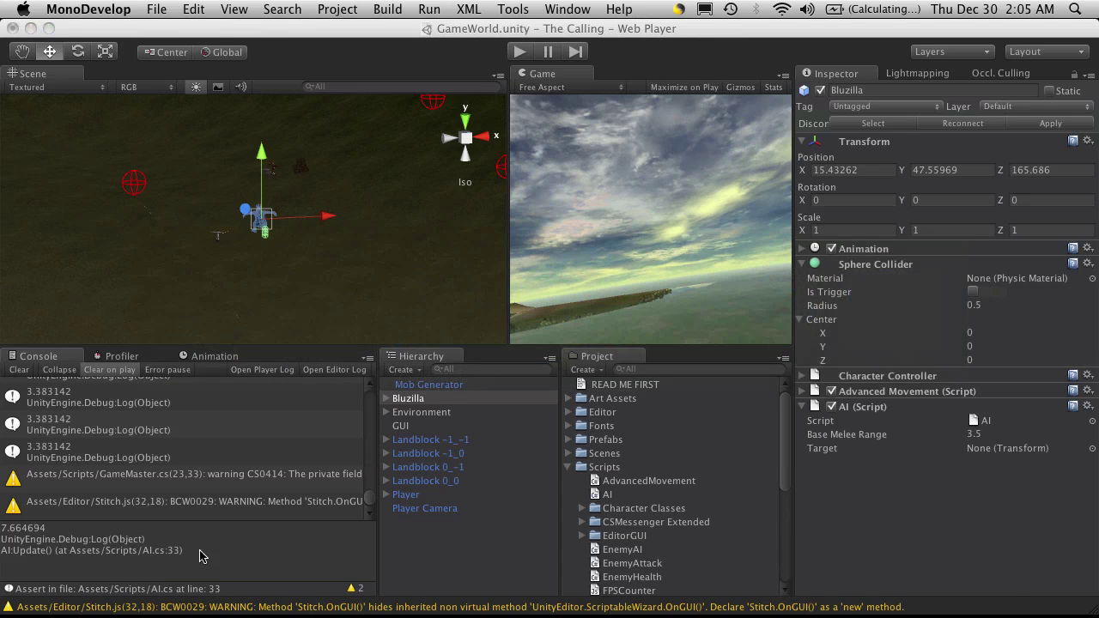
{"action": "mouse_move", "coordinate": [209, 592]}
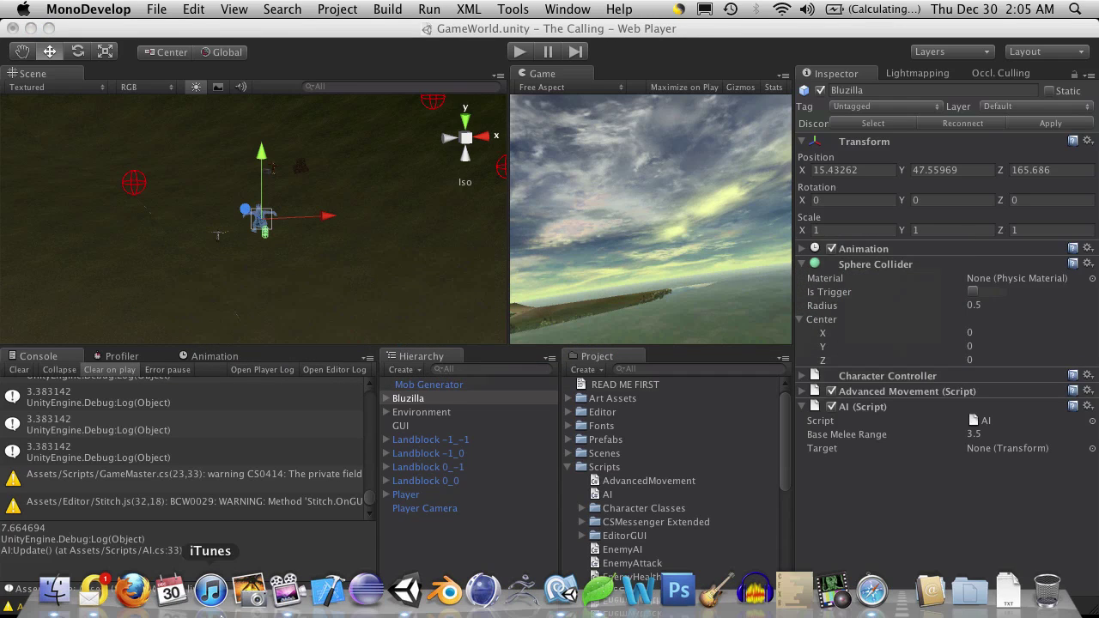
{"action": "left_click", "coordinate": [558, 591]}
{"action": "scroll", "coordinate": [309, 135], "scroll_direction": "up", "scroll_amount": 9}
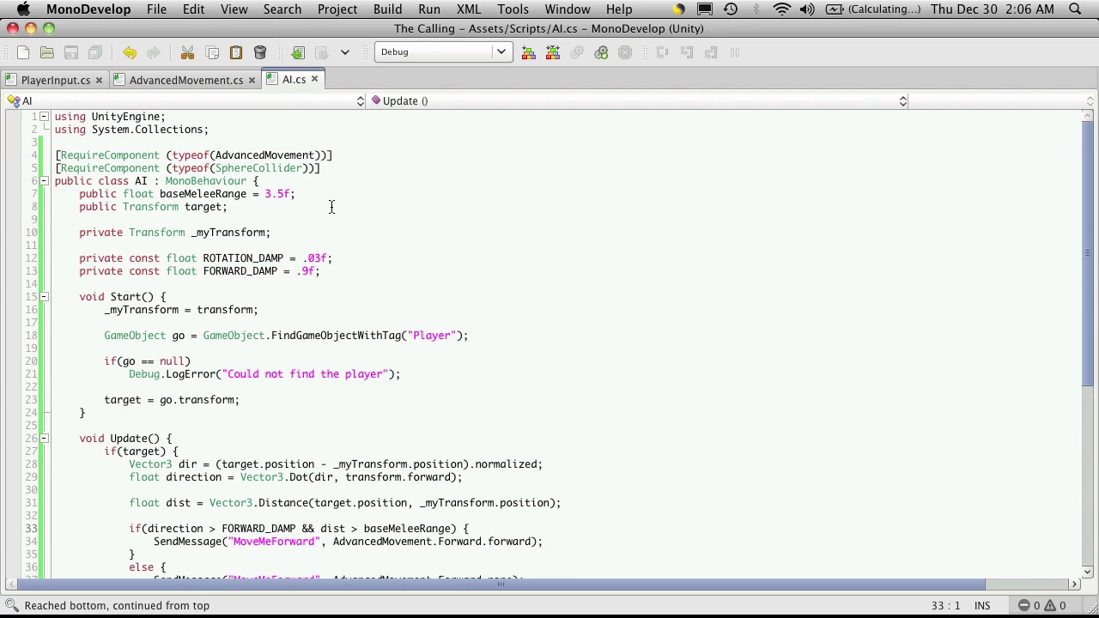
Step: Add an empty void Awake() method to the AI class, between the FORWARD_DAMP constant and the Start method
{"action": "left_click", "coordinate": [221, 284]}
{"action": "key", "text": "Return"}
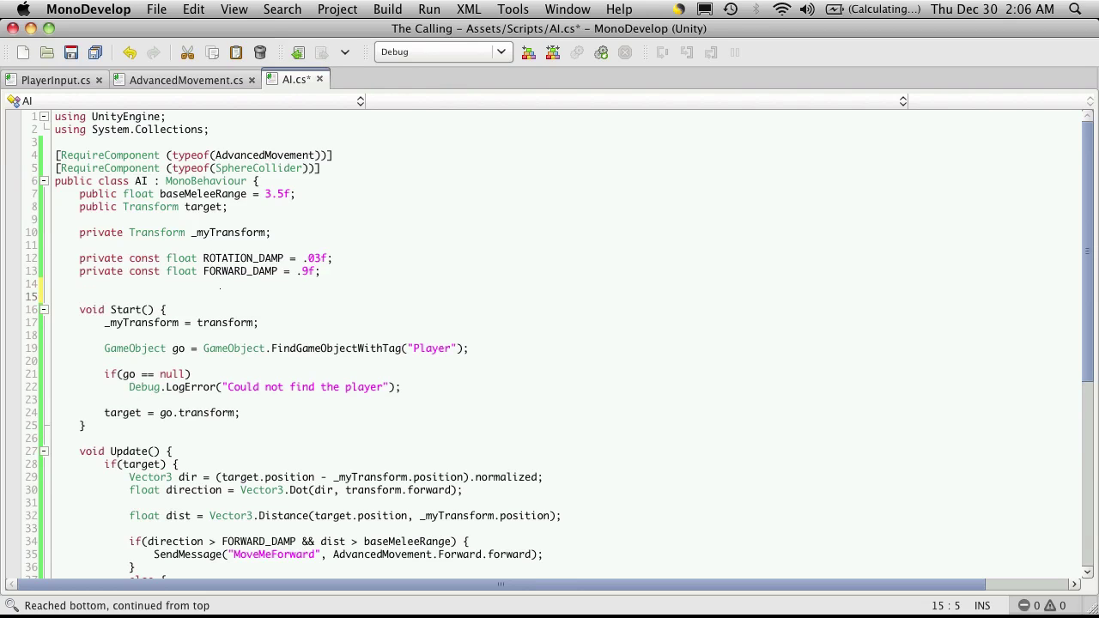
{"action": "type", "text": "void Awake() {"}
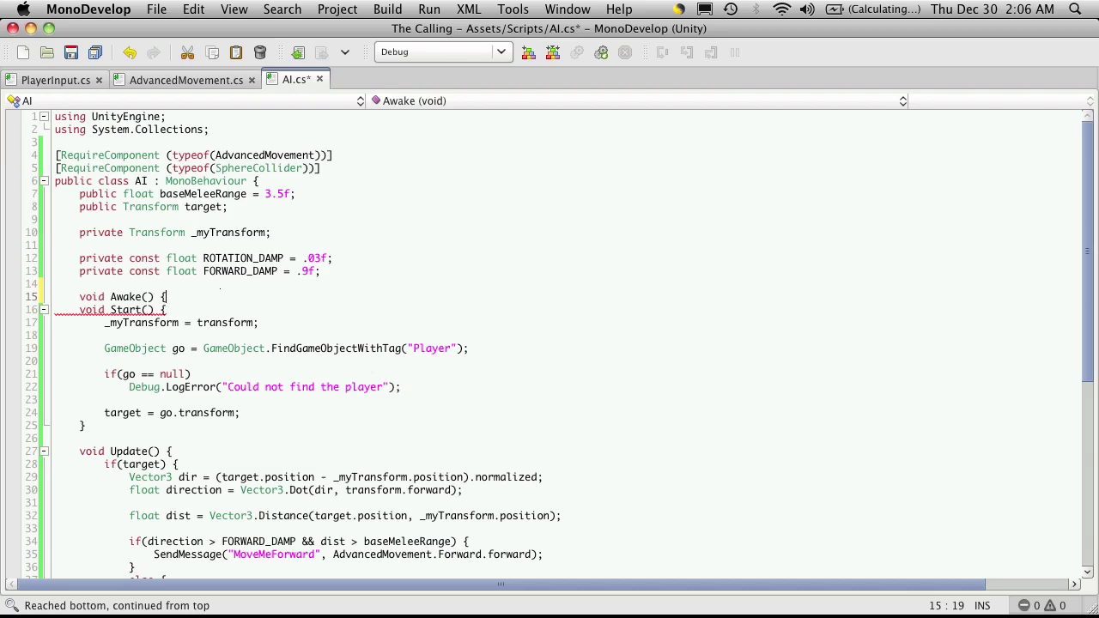
{"action": "key", "text": "Return"}
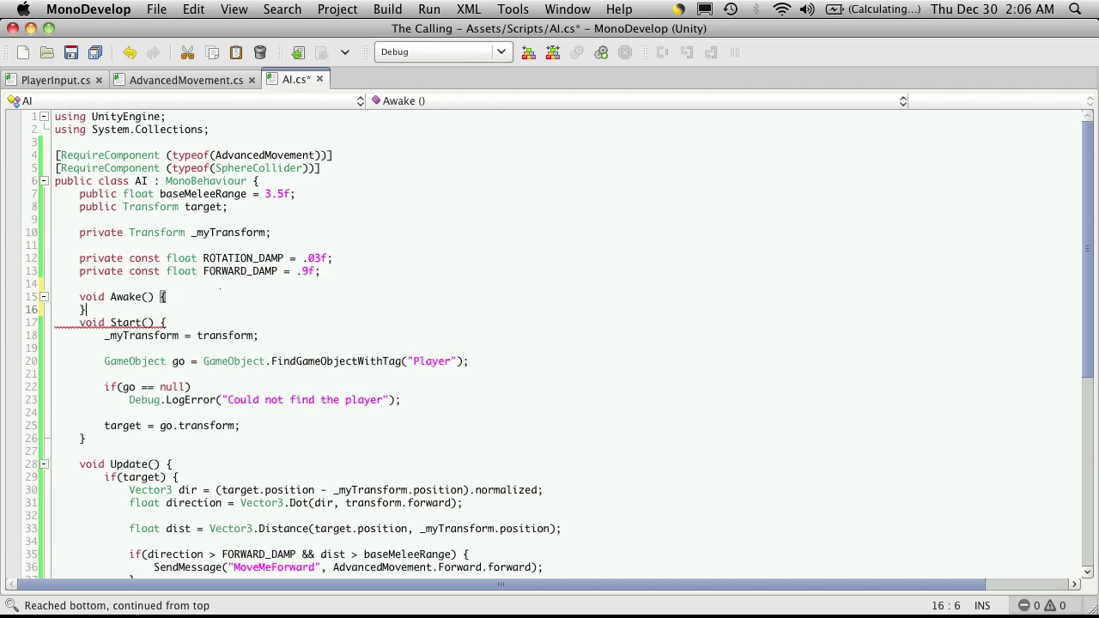
{"action": "type", "text": "}"}
{"action": "key", "text": "Up"}
{"action": "key", "text": "End"}
{"action": "key", "text": "Return"}
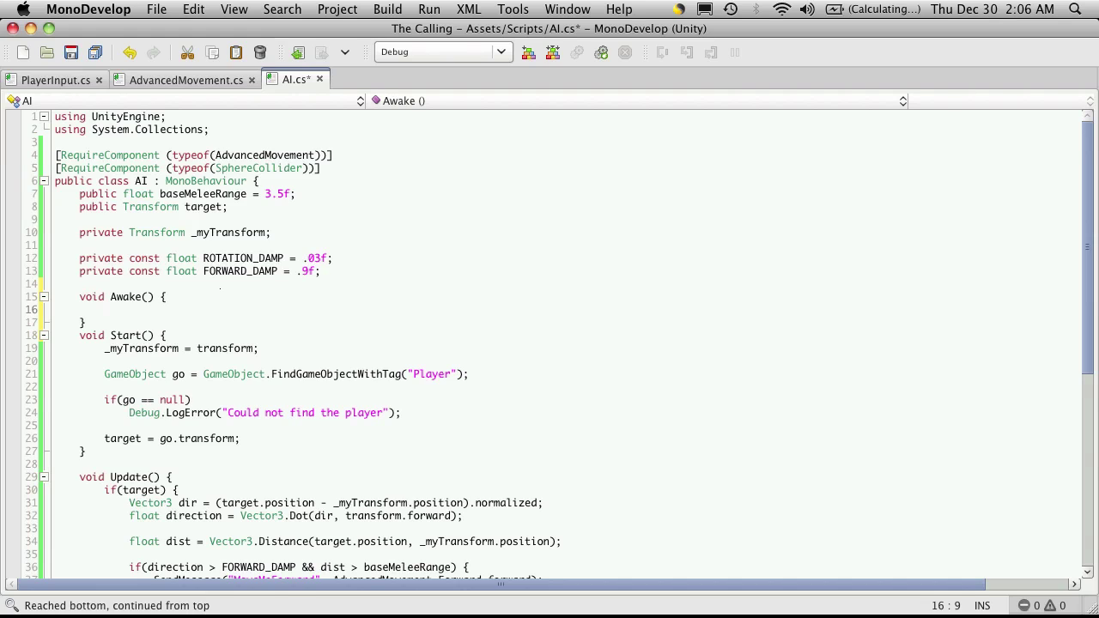
Step: Write the condition if(GetComponent<SphereCollider>()) inside the Awake method
{"action": "type", "text": "if"}
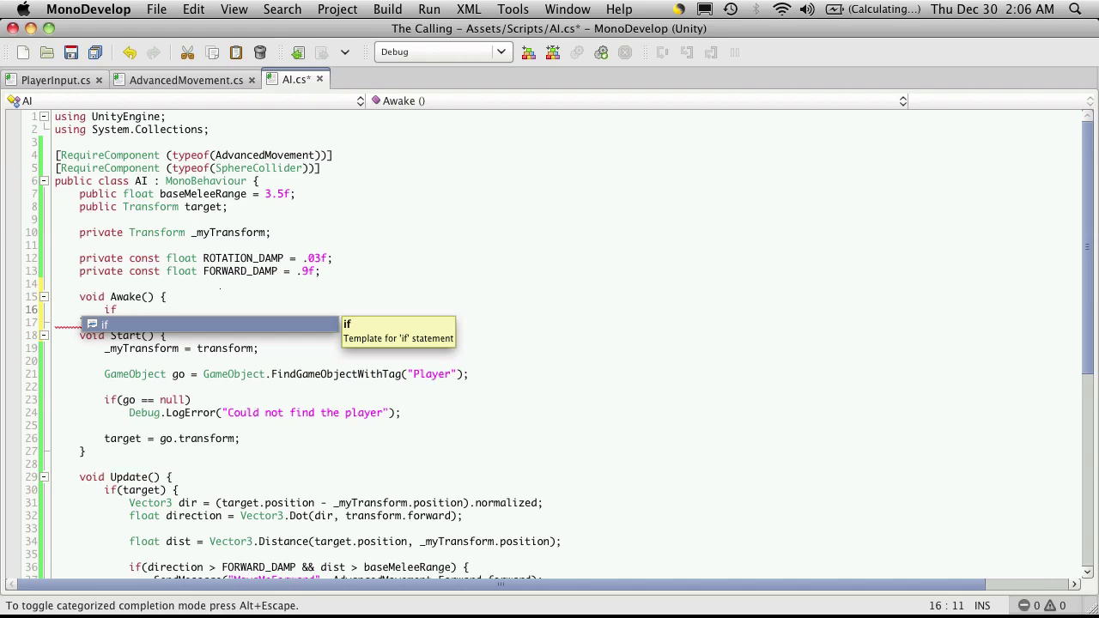
{"action": "type", "text": "(Get"}
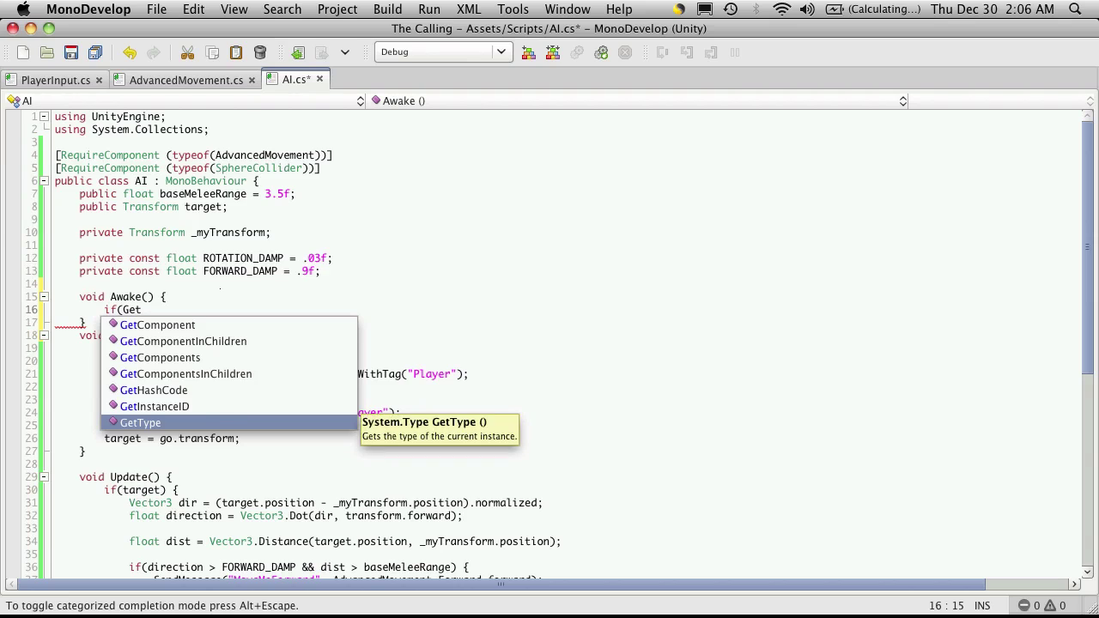
{"action": "key", "text": "Up"}
{"action": "key", "text": "Up"}
{"action": "key", "text": "Up"}
{"action": "key", "text": "Up"}
{"action": "key", "text": "Up"}
{"action": "key", "text": "Up"}
{"action": "key", "text": "Return"}
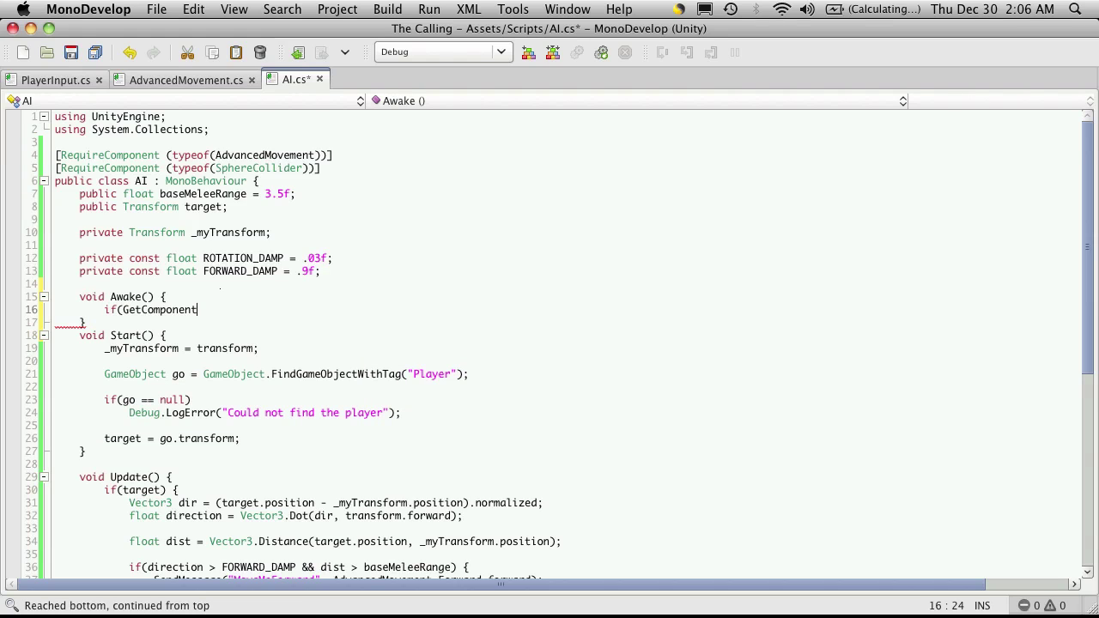
{"action": "type", "text": "<"}
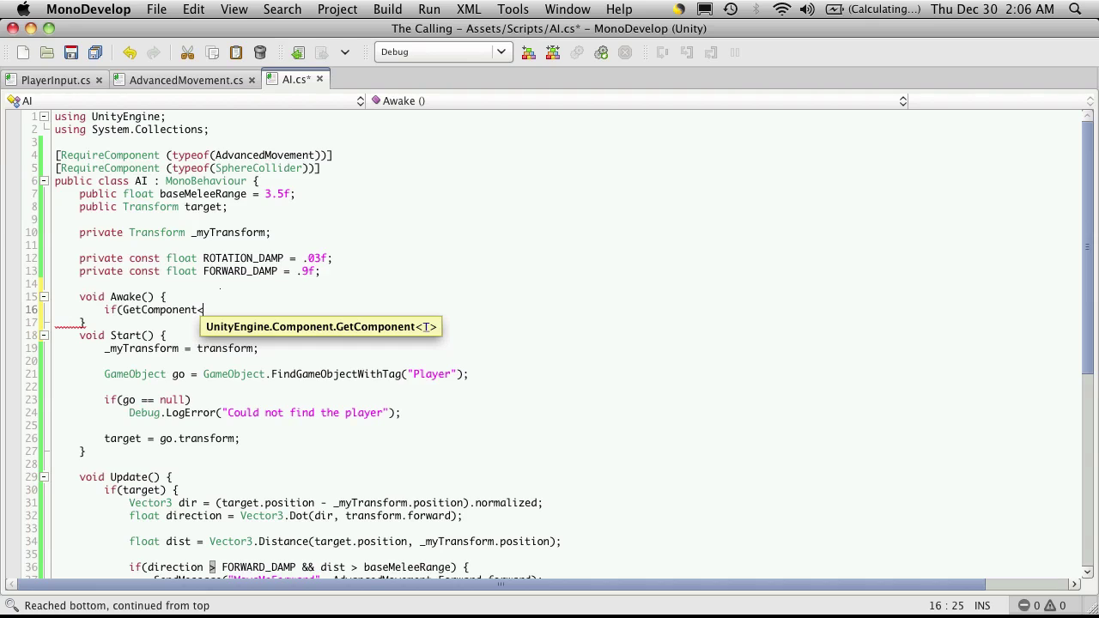
{"action": "type", "text": "Sph"}
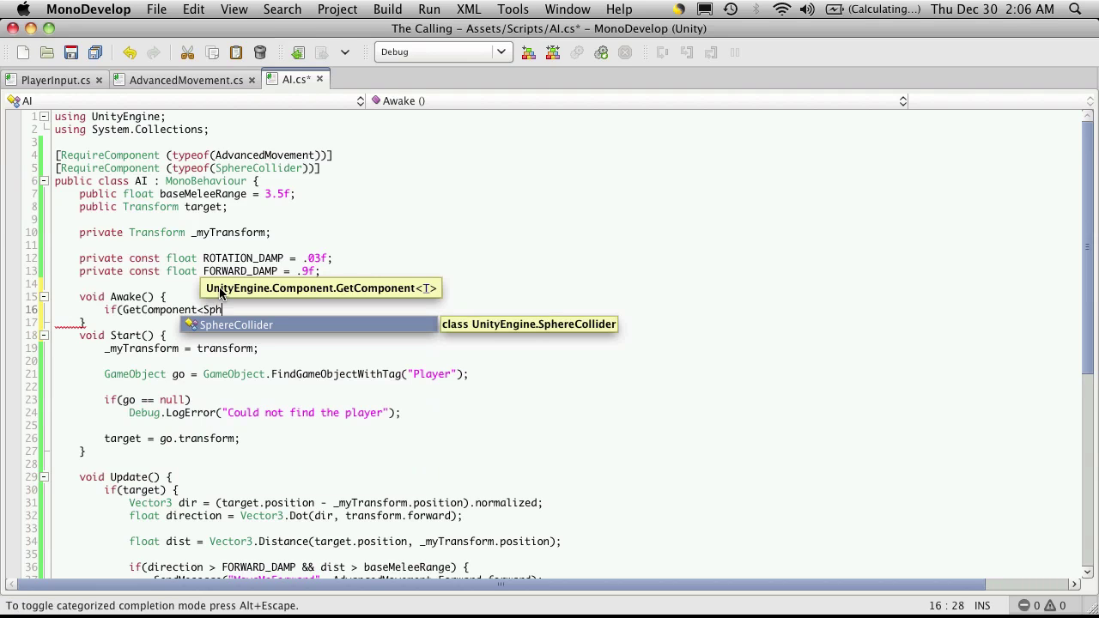
{"action": "key", "text": "Return"}
{"action": "type", "text": ">()"}
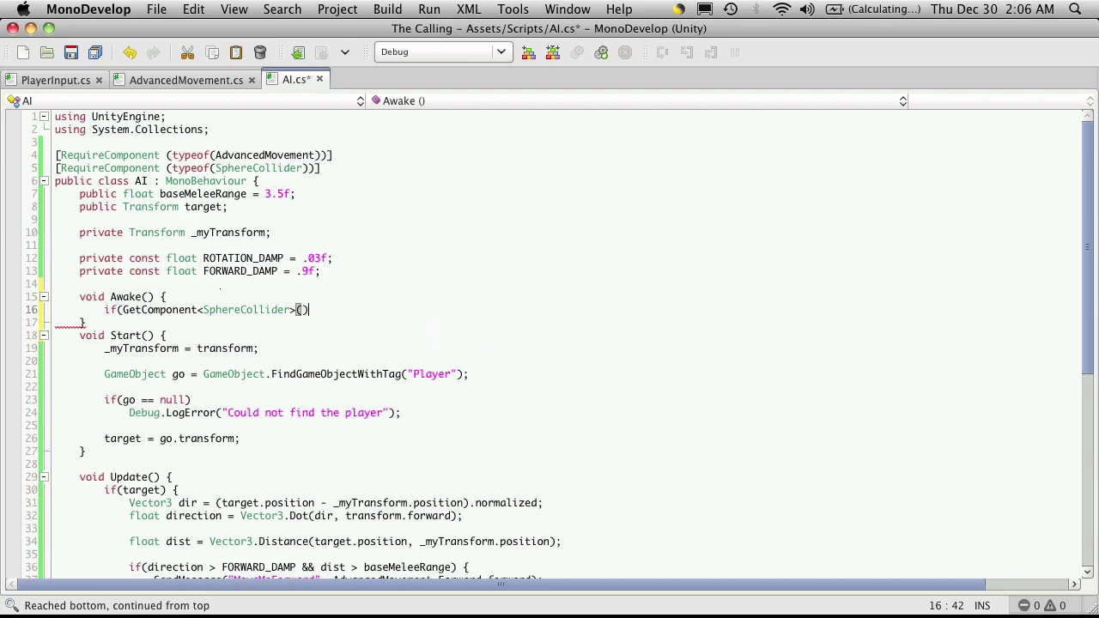
{"action": "type", "text": ")"}
Step: Remove the leading if( from the GetComponent<SphereCollider>() line in Awake
{"action": "left_click", "coordinate": [55, 310]}
{"action": "key", "text": "Delete"}
{"action": "key", "text": "Delete"}
{"action": "key", "text": "Delete"}
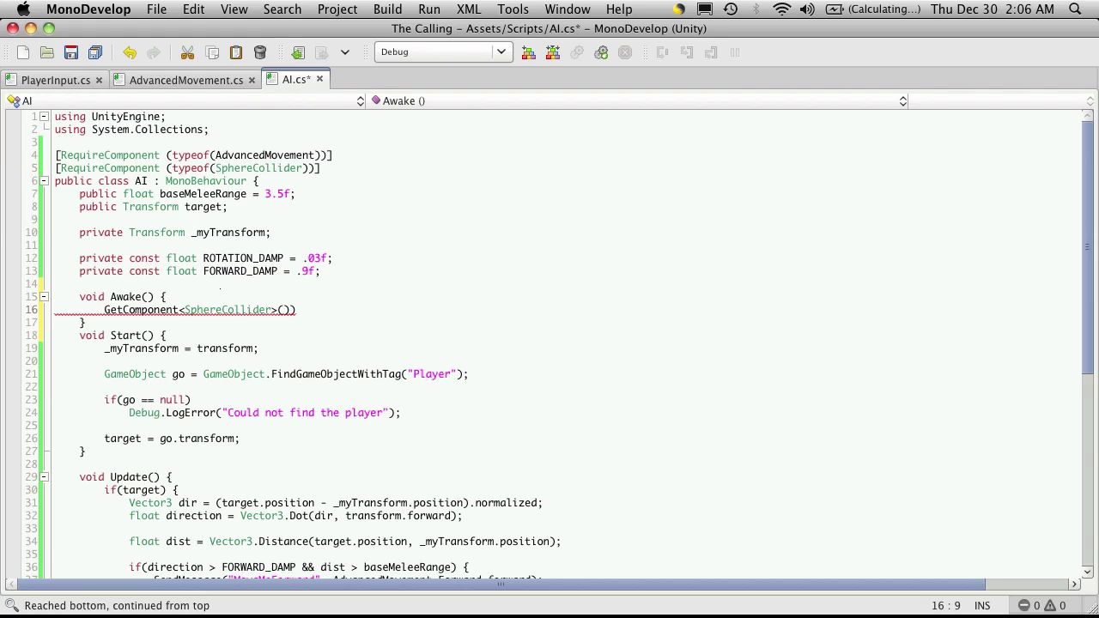
{"action": "type", "text": "S"}
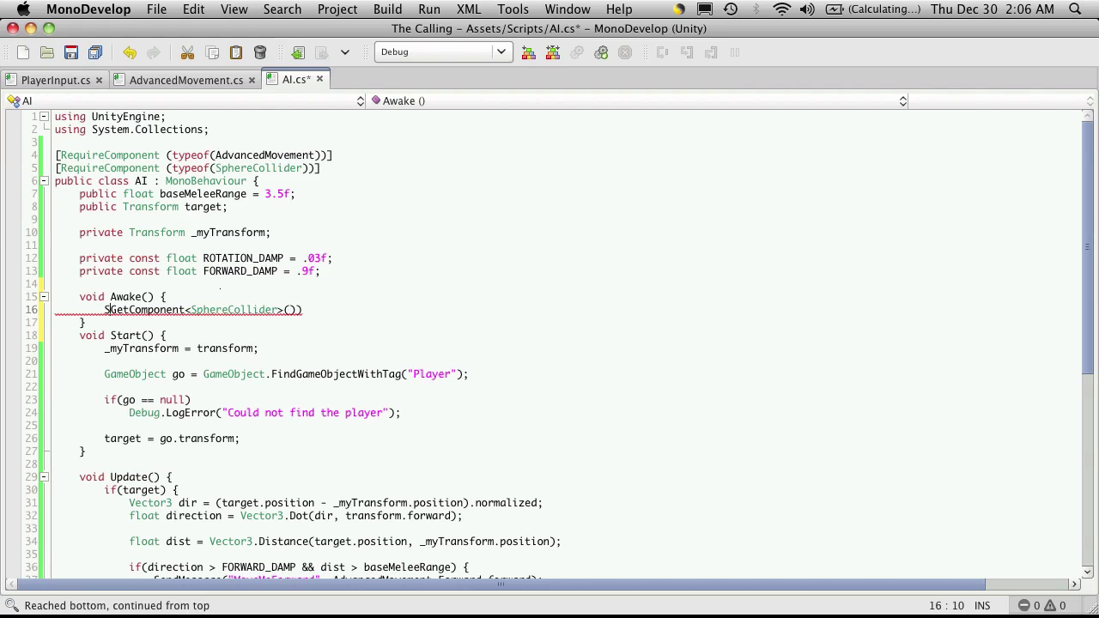
{"action": "type", "text": "he"}
{"action": "key", "text": "BackSpace"}
{"action": "key", "text": "BackSpace"}
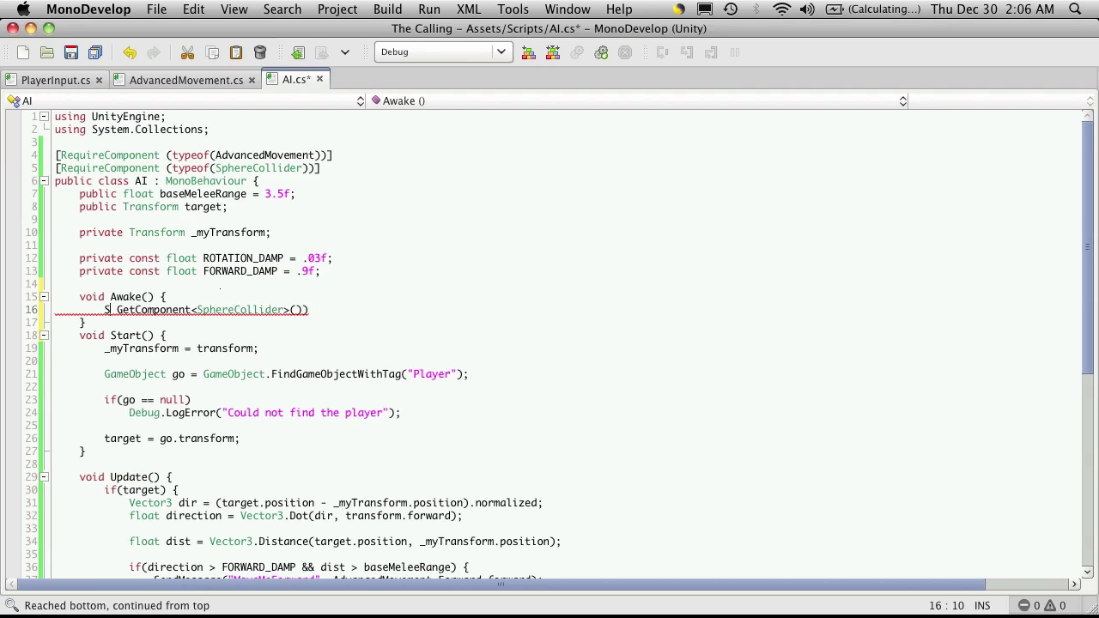
{"action": "type", "text": "phere"}
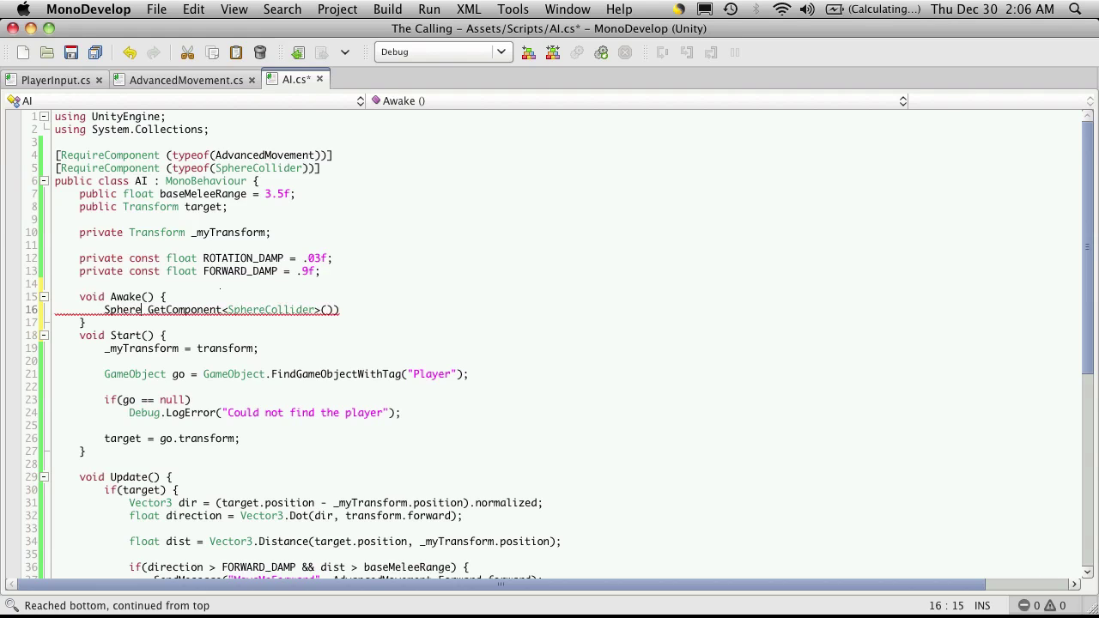
{"action": "key", "text": "BackSpace"}
{"action": "key", "text": "BackSpace"}
{"action": "key", "text": "BackSpace"}
{"action": "key", "text": "BackSpace"}
{"action": "key", "text": "BackSpace"}
{"action": "key", "text": "BackSpace"}
Step: Insert SphereCollider sc = in front of GetComponent<SphereCollider>() in the Awake method
{"action": "type", "text": "S"}
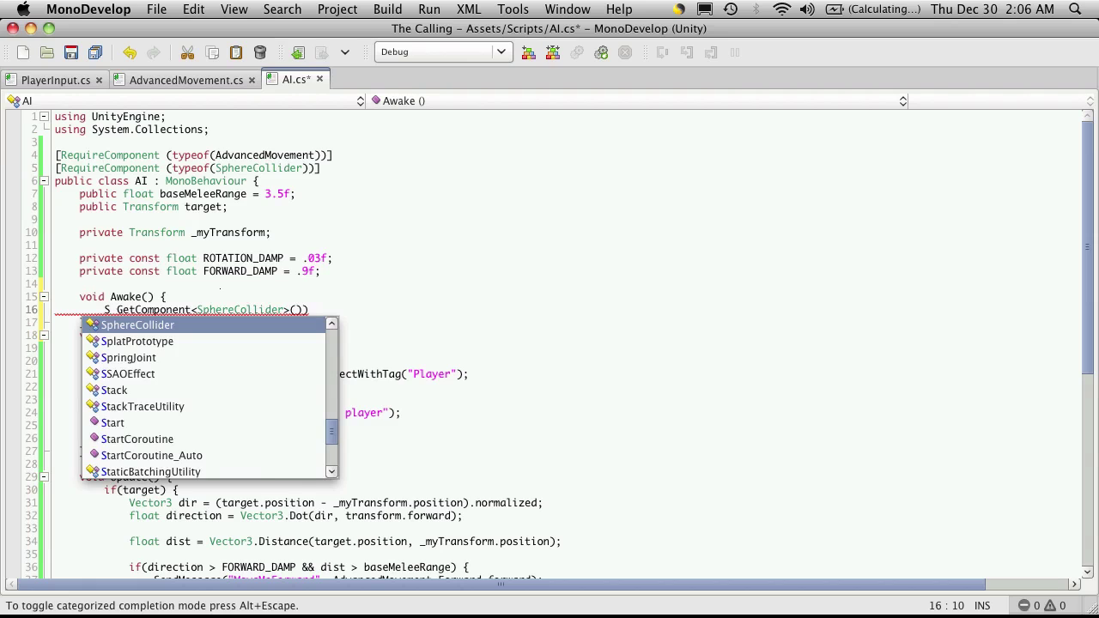
{"action": "type", "text": "hef"}
{"action": "key", "text": "BackSpace"}
{"action": "key", "text": "BackSpace"}
{"action": "key", "text": "BackSpace"}
{"action": "type", "text": "p"}
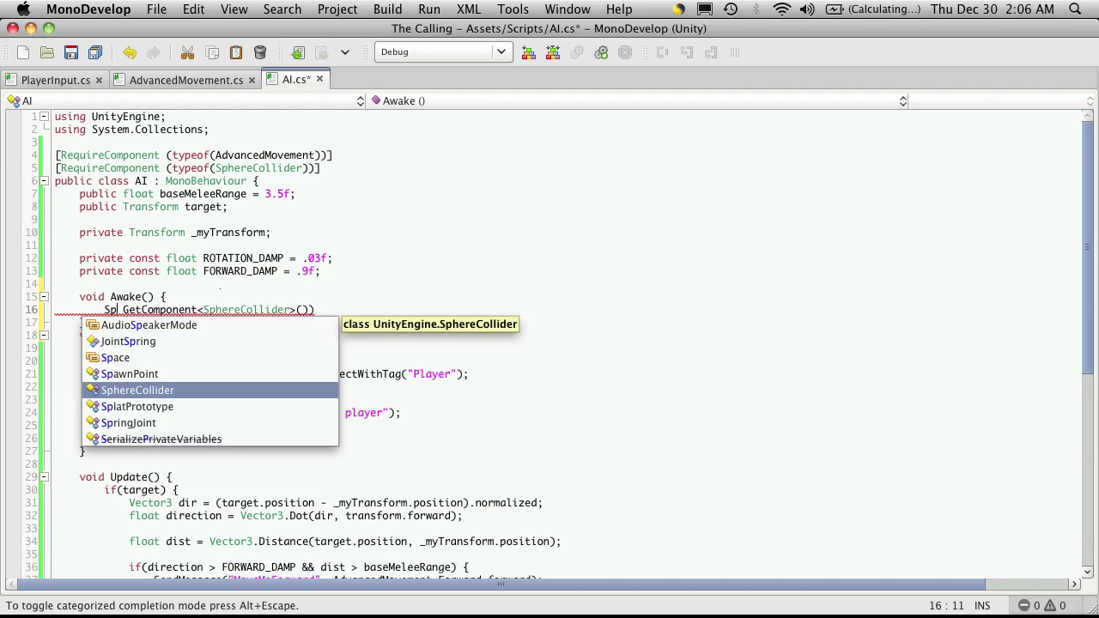
{"action": "type", "text": "h"}
{"action": "key", "text": "Return"}
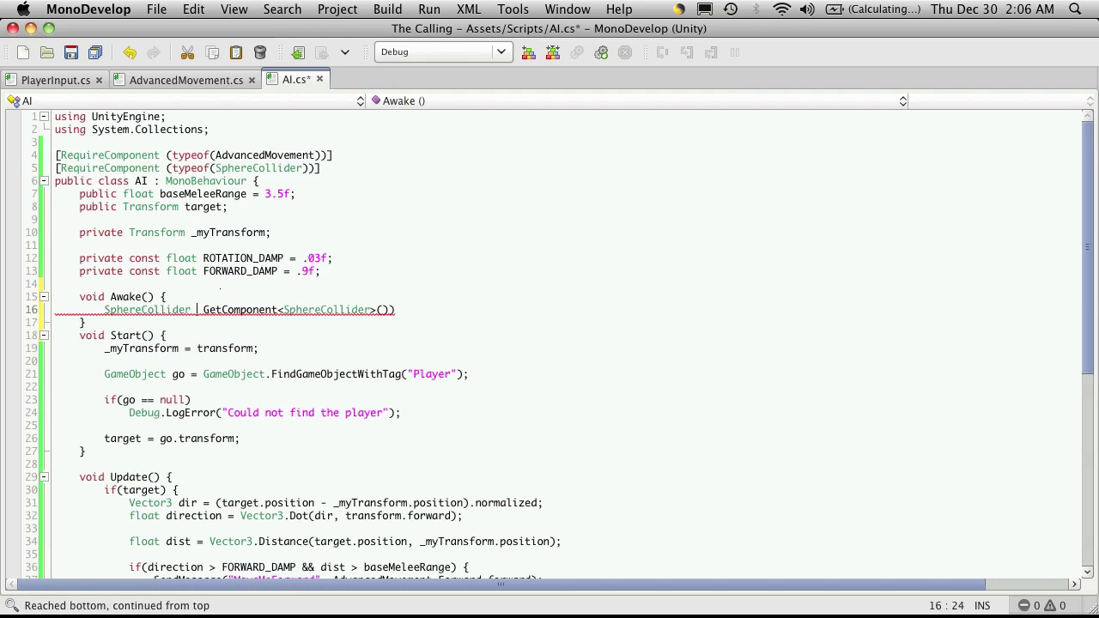
{"action": "type", "text": "sc"}
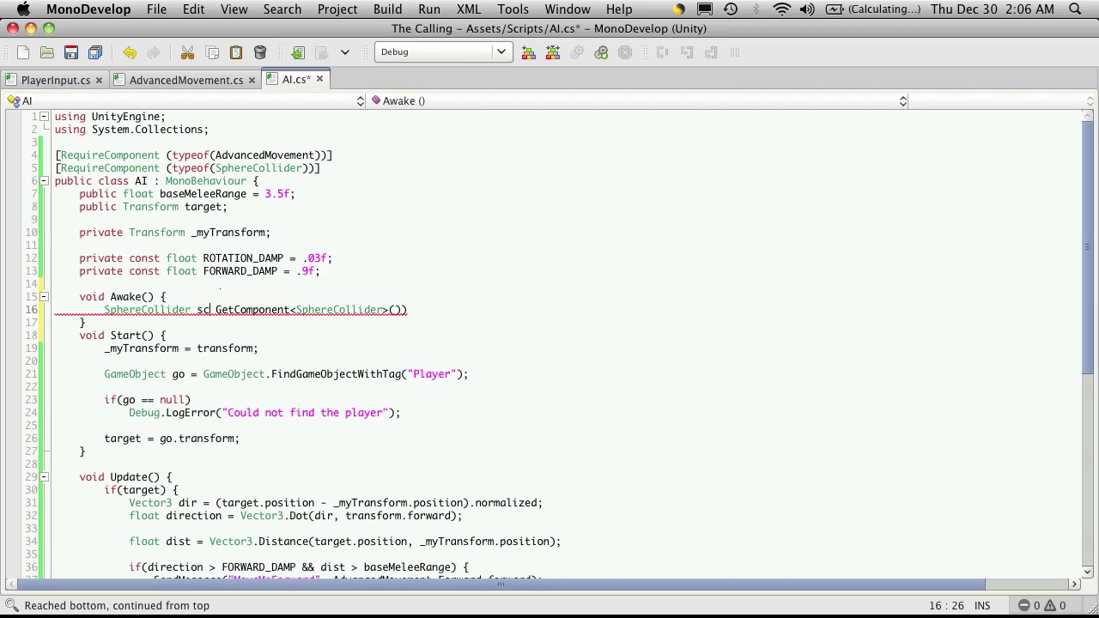
{"action": "type", "text": "="}
{"action": "key", "text": "Left"}
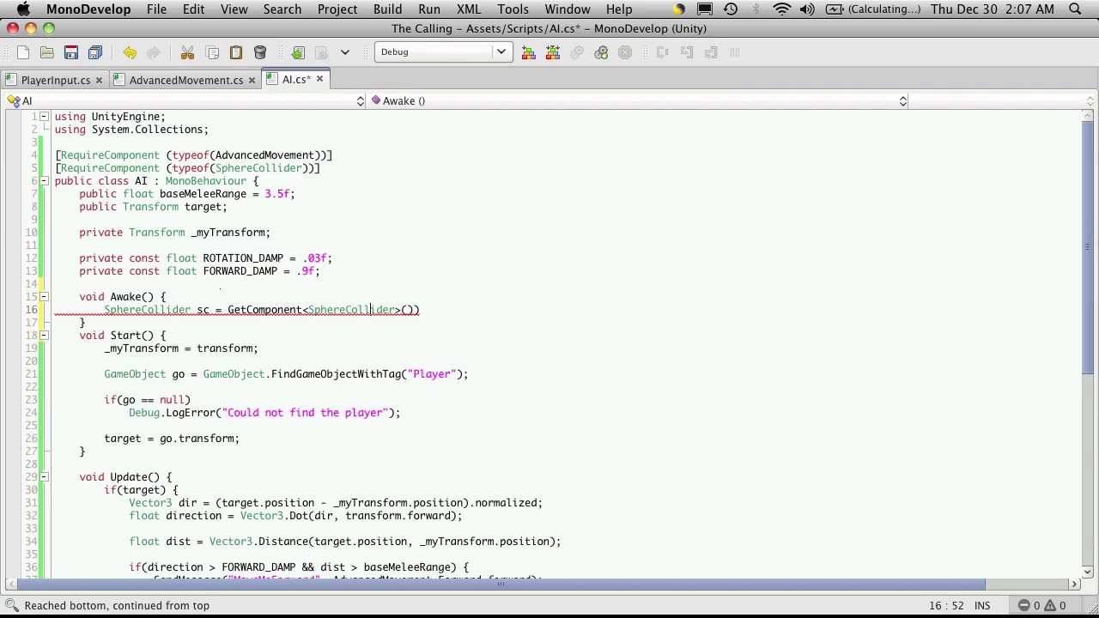
Step: Replace the extra closing parenthesis at the end of the SphereCollider sc declaration with a semicolon
{"action": "key", "text": "Right"}
{"action": "key", "text": "Right"}
{"action": "key", "text": "Right"}
{"action": "key", "text": "Right"}
{"action": "key", "text": "Right"}
{"action": "key", "text": "Right"}
{"action": "type", "text": ";"}
Step: Add the condition if(sc == null) below the sc declaration in Awake, separated by a blank line
{"action": "key", "text": "Return"}
{"action": "key", "text": "Return"}
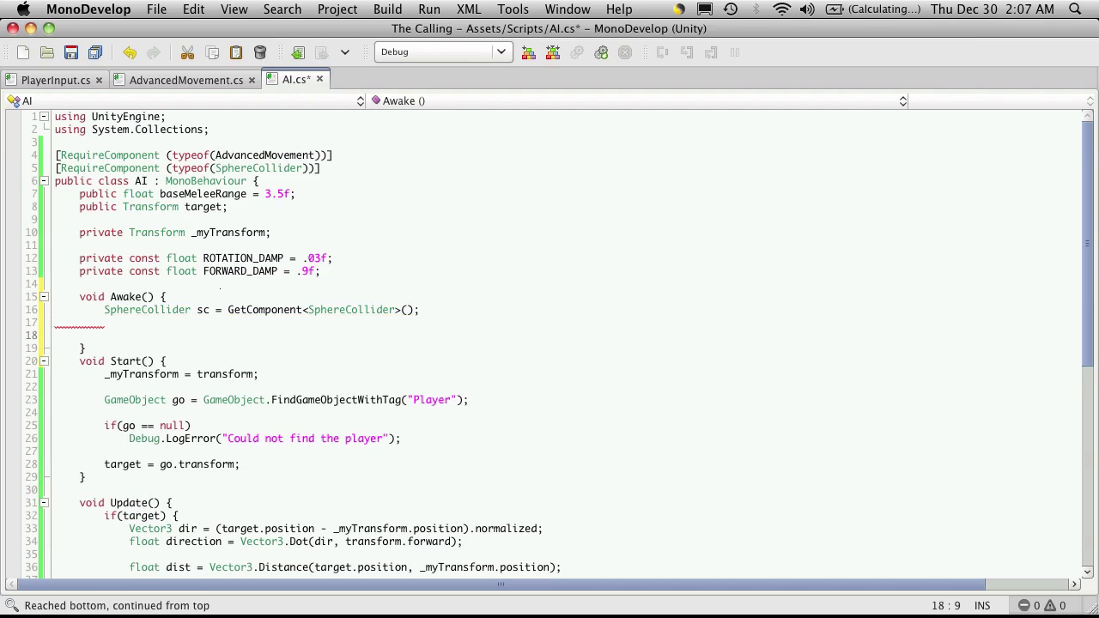
{"action": "type", "text": "if(sc == null)"}
{"action": "key", "text": "Return"}
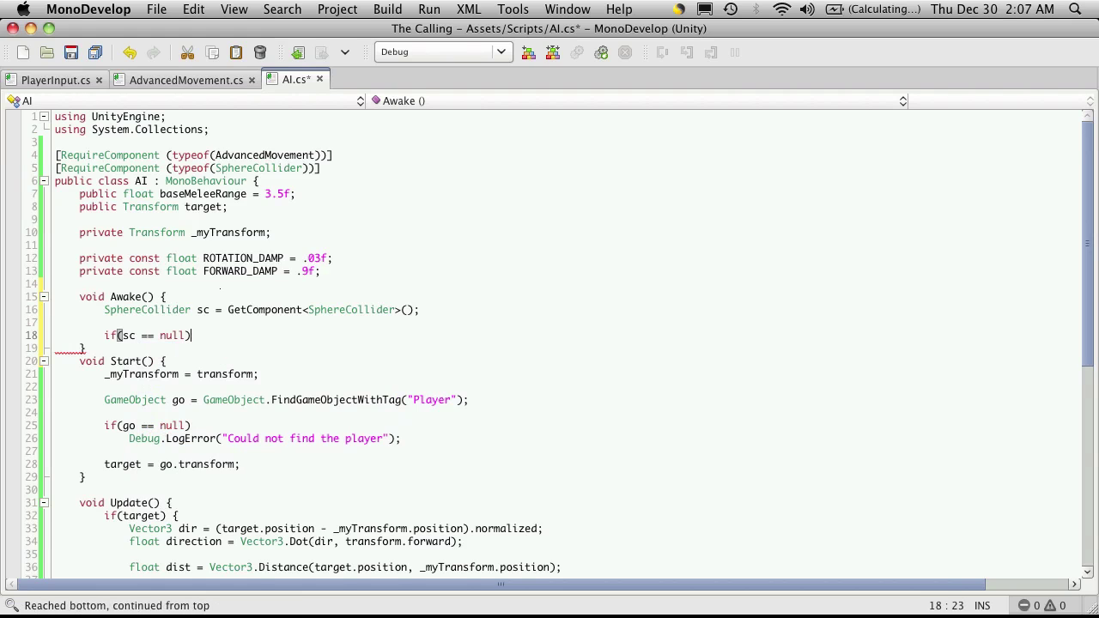
Step: Write Debug.LogError("There is not spherecollider on this mob"); as the body of the if(sc == null) check
{"action": "type", "text": "De"}
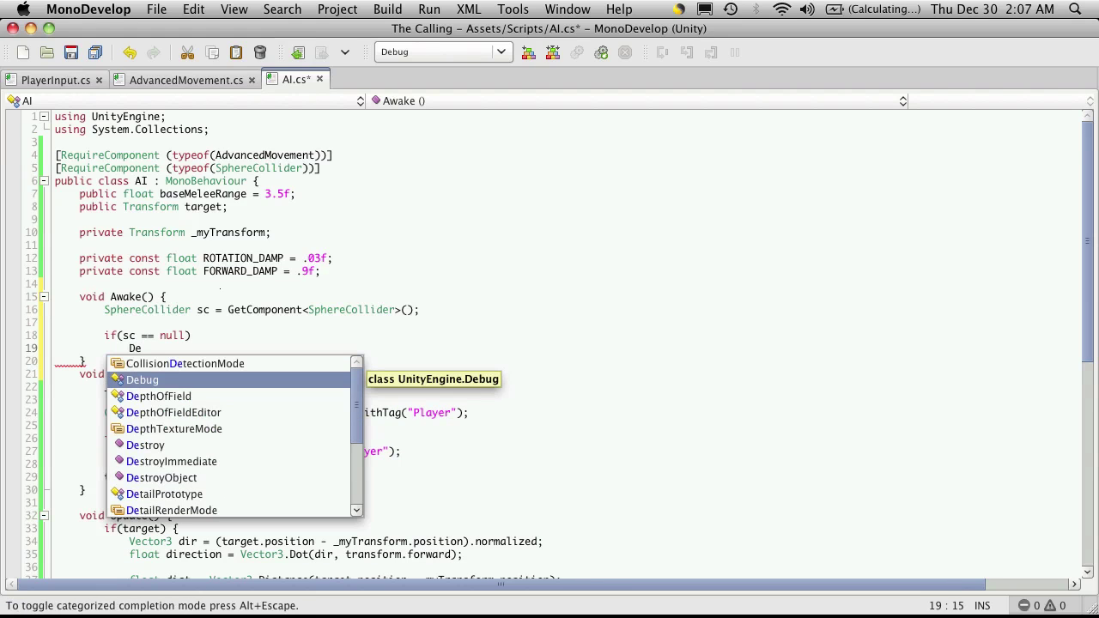
{"action": "key", "text": "Return"}
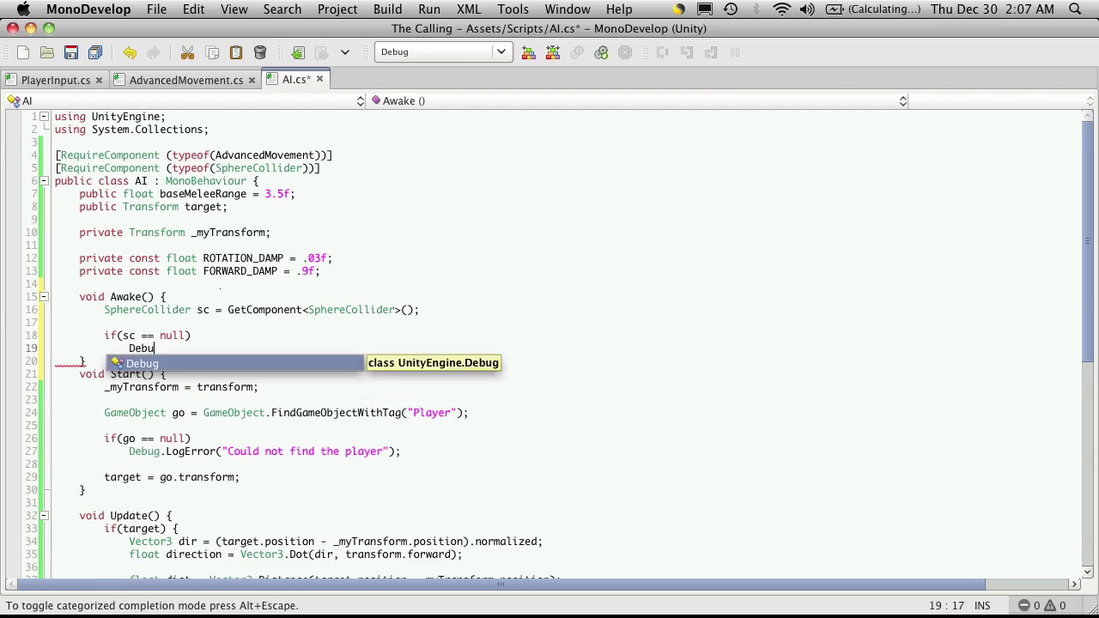
{"action": "type", "text": ".Lo"}
{"action": "key", "text": "Down"}
{"action": "key", "text": "Return"}
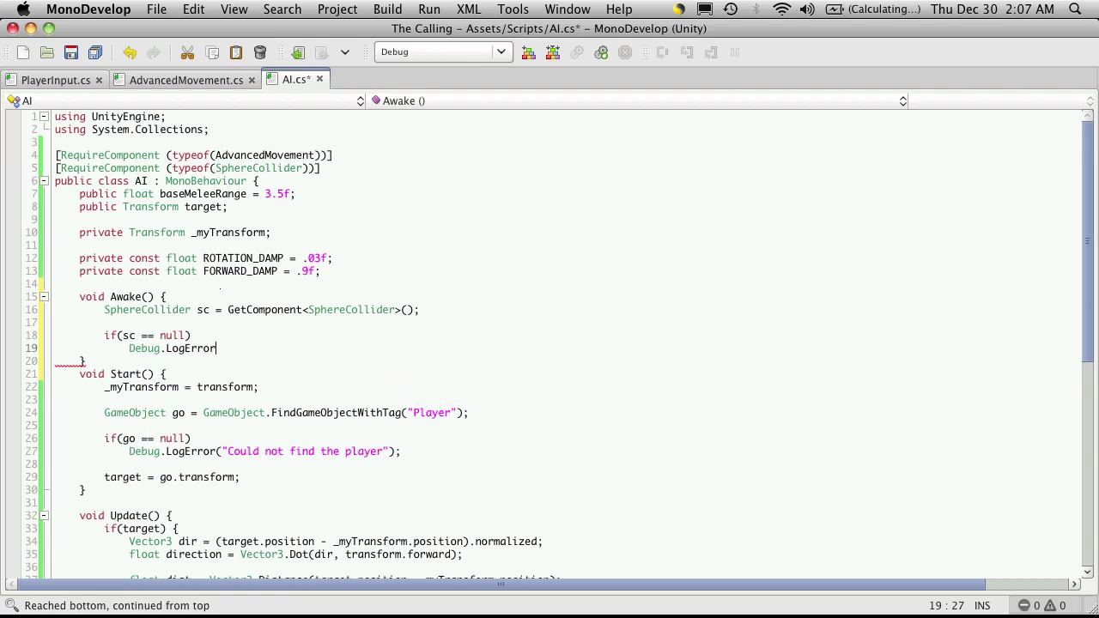
{"action": "type", "text": "("}
{"action": "type", "text": "\"\""}
{"action": "type", "text": "There is not "}
{"action": "type", "text": "spher"}
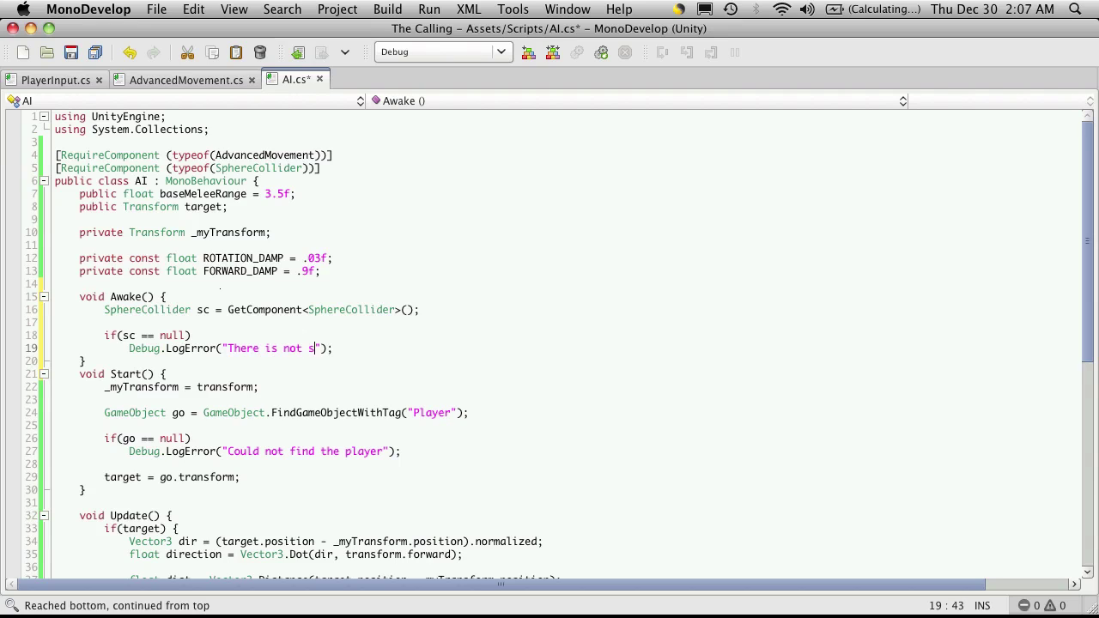
{"action": "type", "text": "ecollider on this mob"}
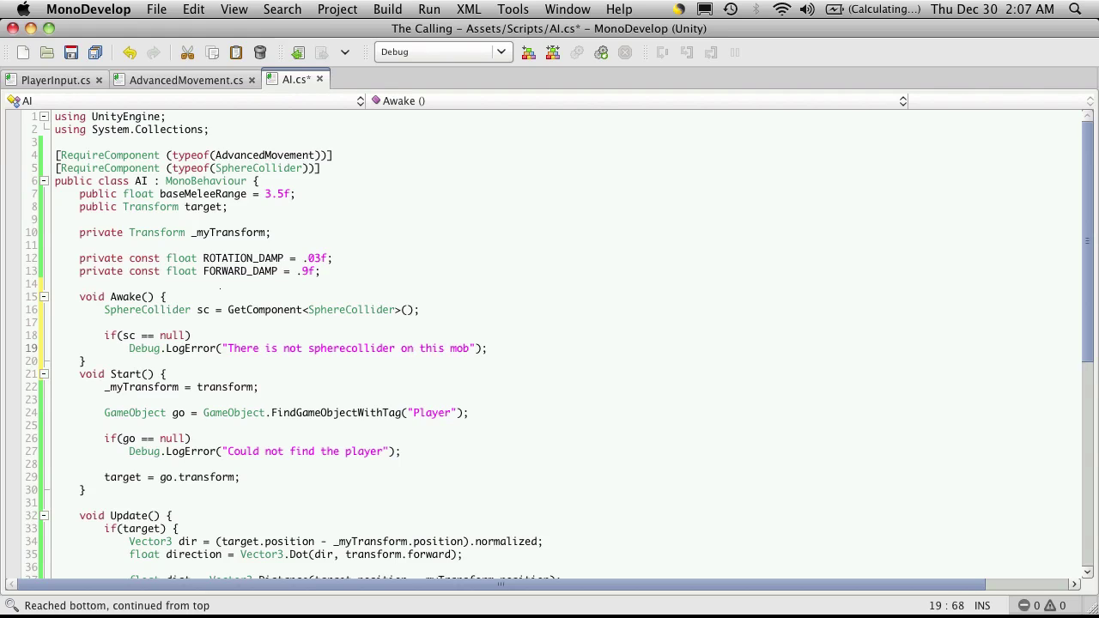
Step: Add an else block with braces and an empty line inside it, directly below the LogError line in Awake
{"action": "left_click", "coordinate": [55, 348]}
{"action": "key", "text": "End"}
{"action": "key", "text": "Return"}
{"action": "key", "text": "Return"}
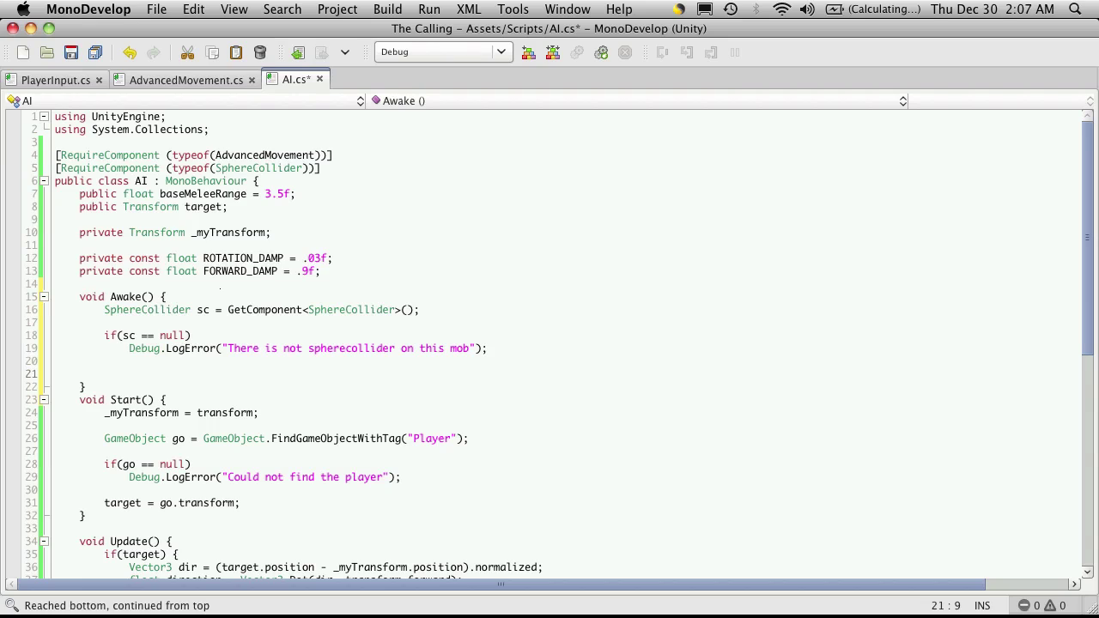
{"action": "left_click", "coordinate": [103, 361]}
{"action": "type", "text": "else {"}
{"action": "key", "text": "Return"}
{"action": "type", "text": "}"}
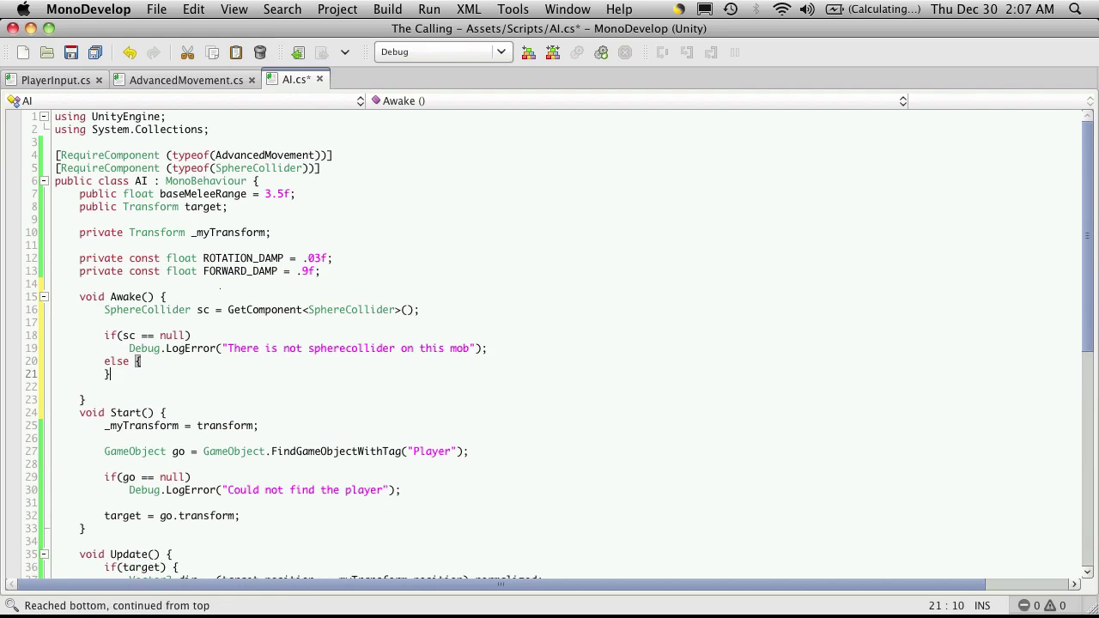
{"action": "left_click", "coordinate": [142, 361]}
{"action": "key", "text": "Return"}
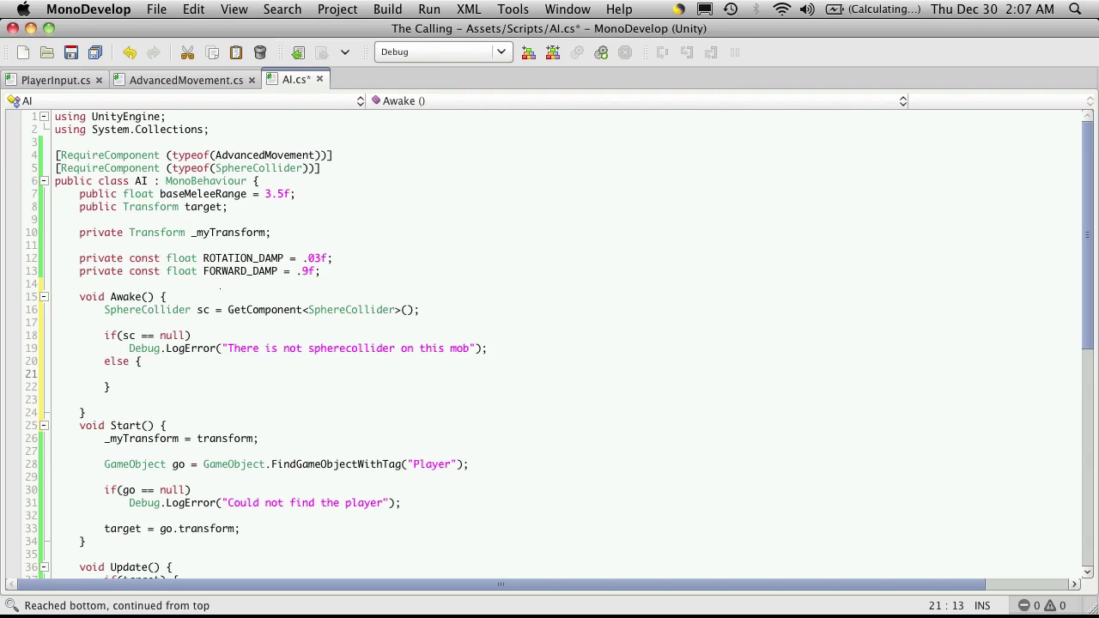
Step: Write sc.isTrigger = true; inside the else block and save AI.cs
{"action": "type", "text": "sc."}
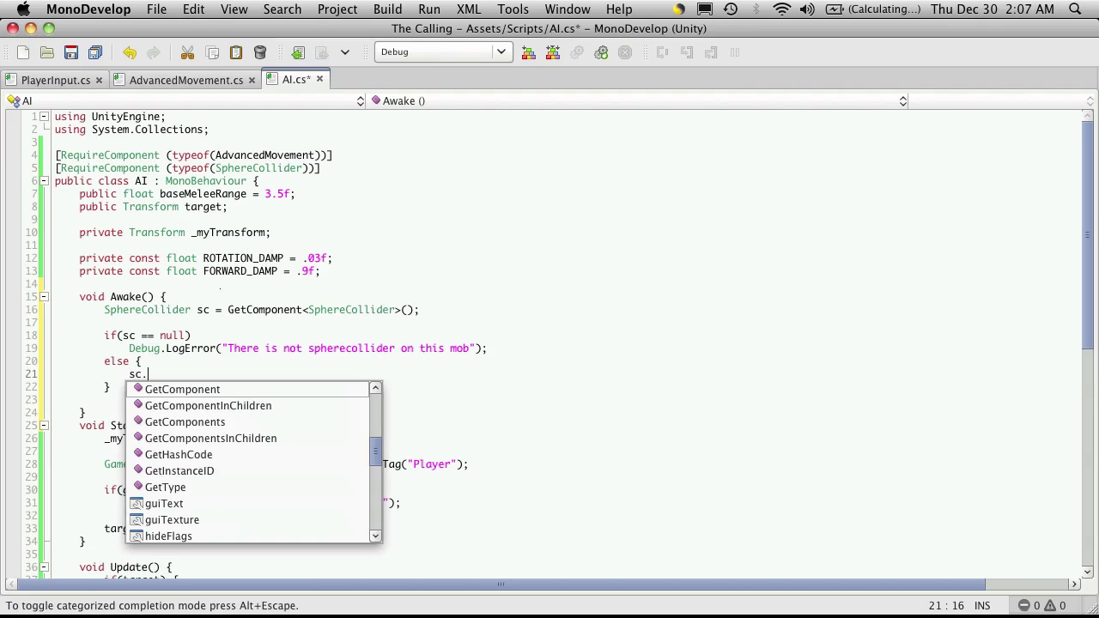
{"action": "type", "text": "t"}
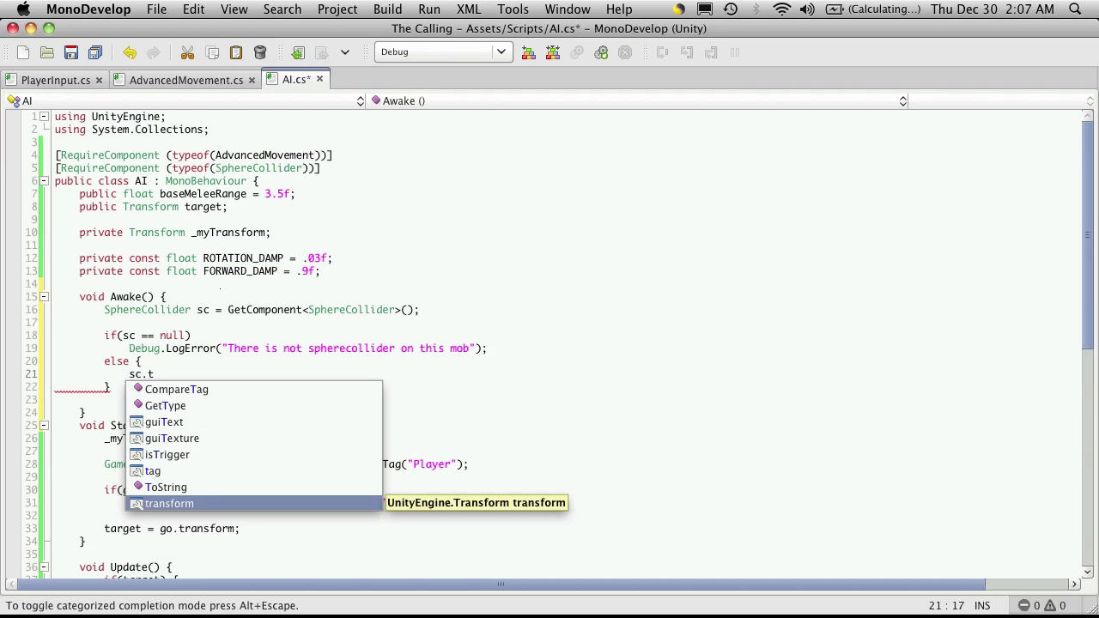
{"action": "key", "text": "Up"}
{"action": "key", "text": "Up"}
{"action": "key", "text": "Up"}
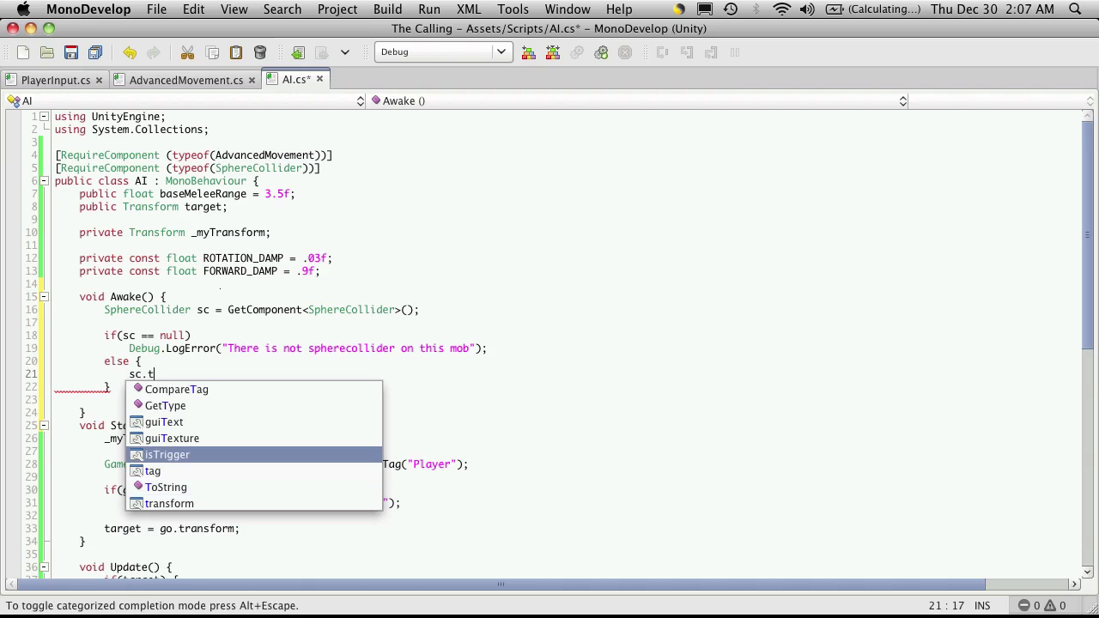
{"action": "key", "text": "Return"}
{"action": "type", "text": "= true;"}
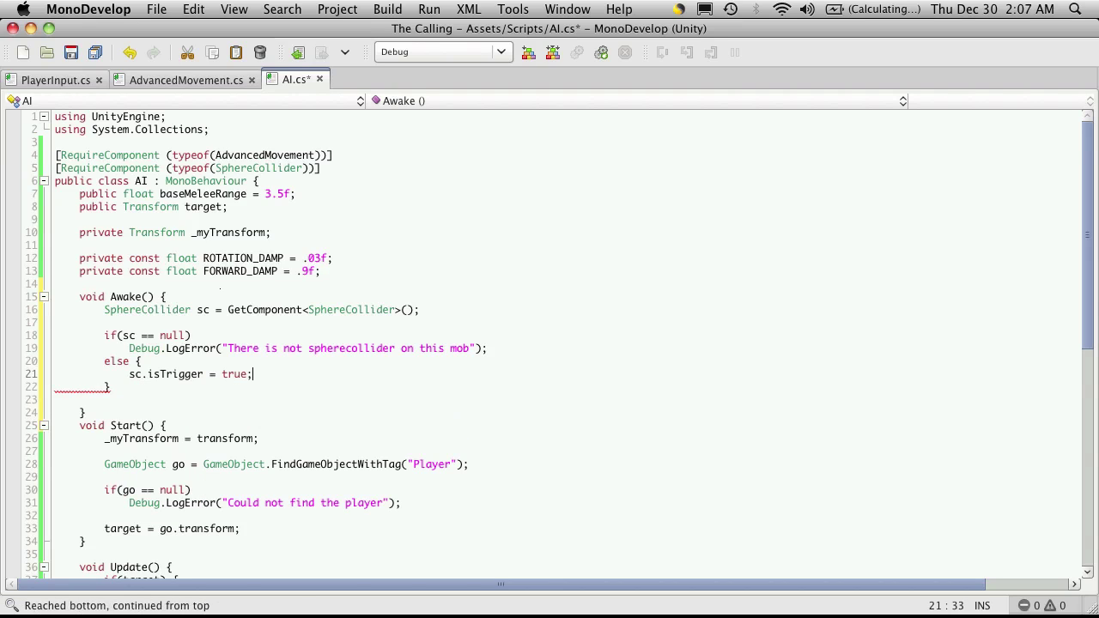
{"action": "left_click", "coordinate": [55, 399]}
{"action": "key", "text": "super+s"}
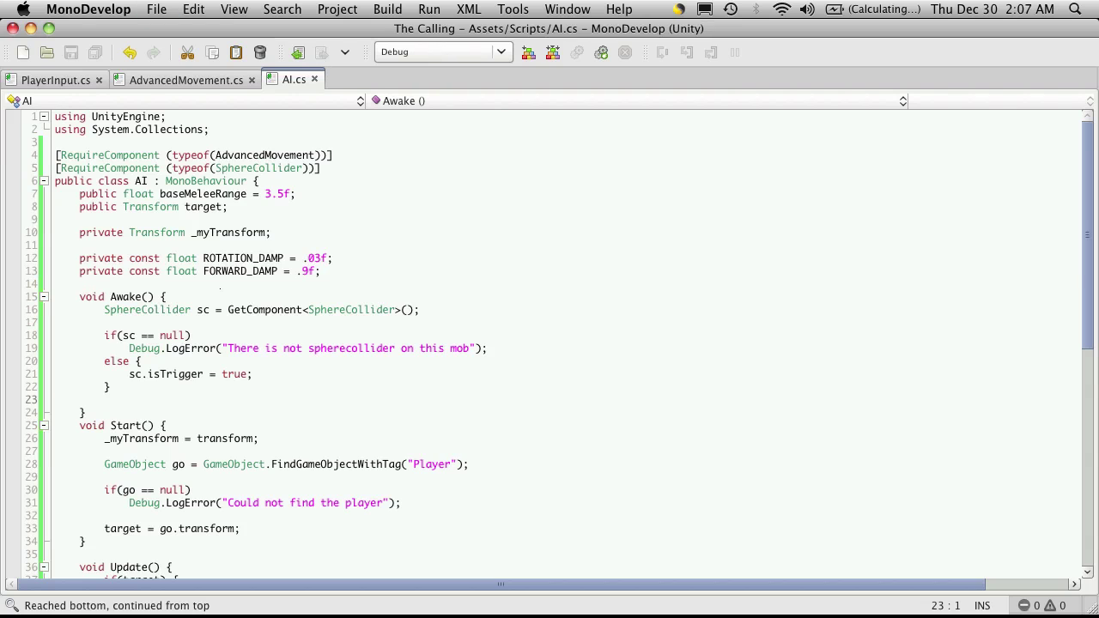
Step: Switch to Unity, run the game to check Bluzilla's Sphere Collider trigger setting, and stop it again
{"action": "key", "text": "super+Tab"}
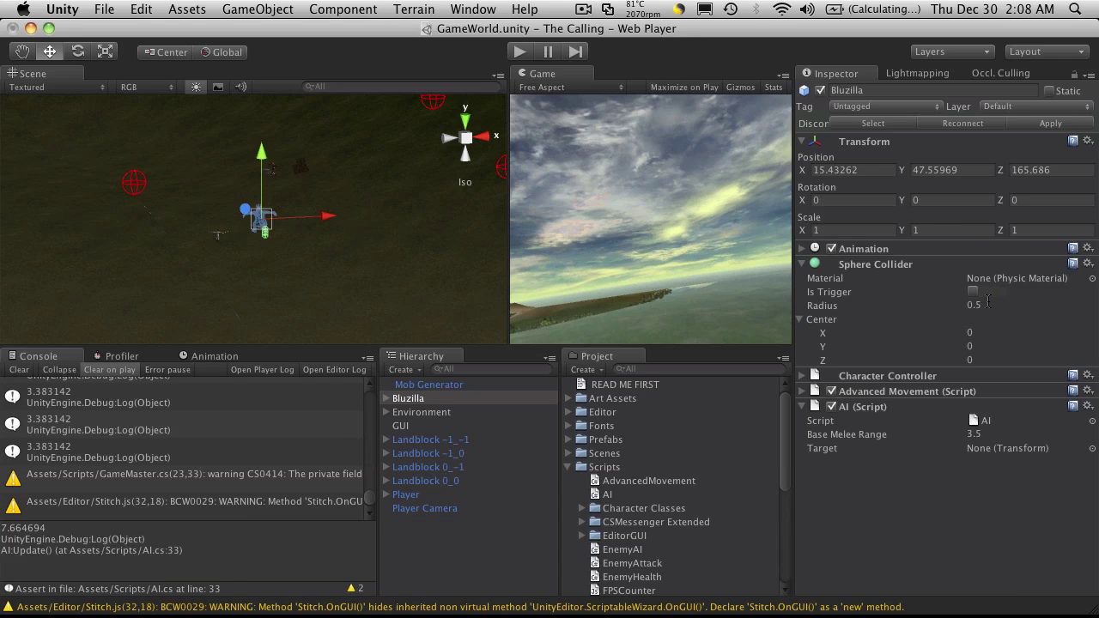
{"action": "left_click", "coordinate": [518, 53]}
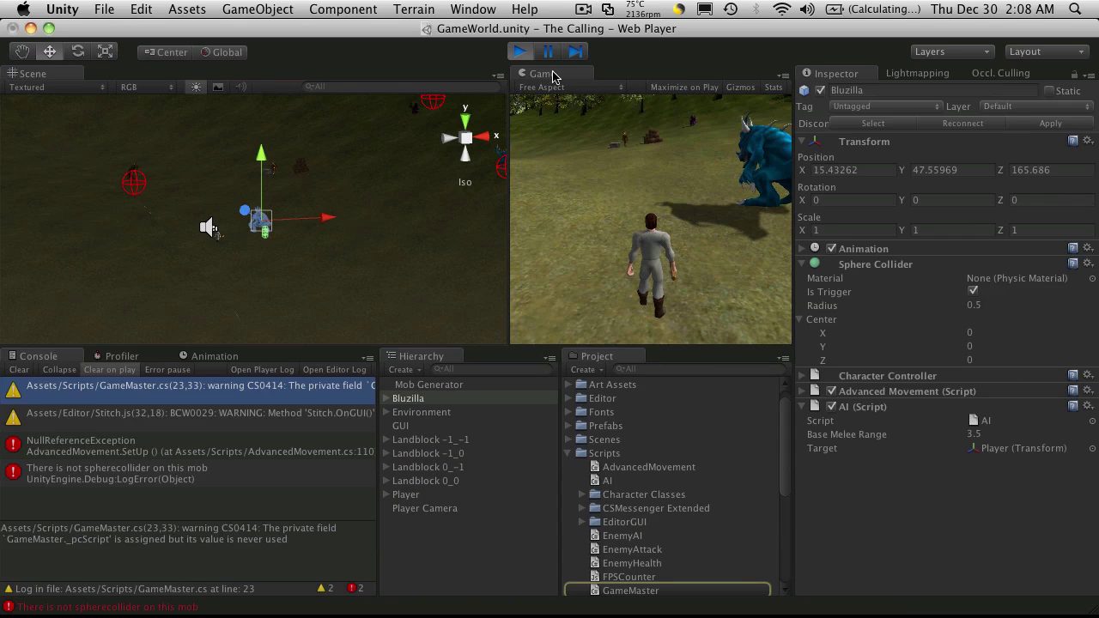
{"action": "left_click", "coordinate": [521, 52]}
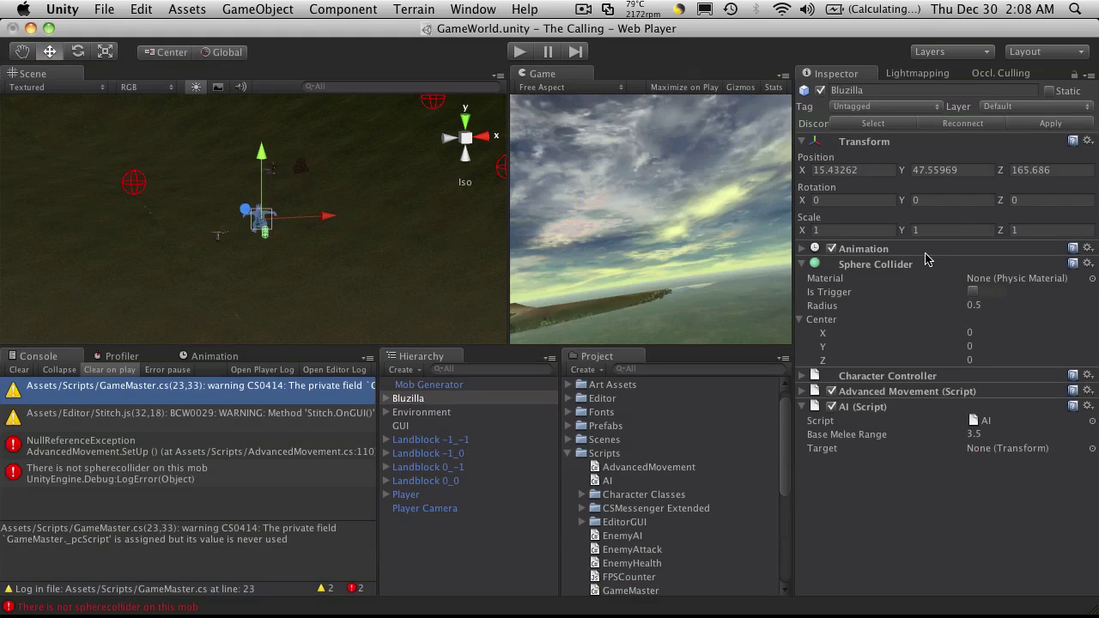
Step: Set Bluzilla's Character Controller center X to about -0.66 and Z to about 0.73, and its radius to about 1.59
{"action": "left_click", "coordinate": [801, 264]}
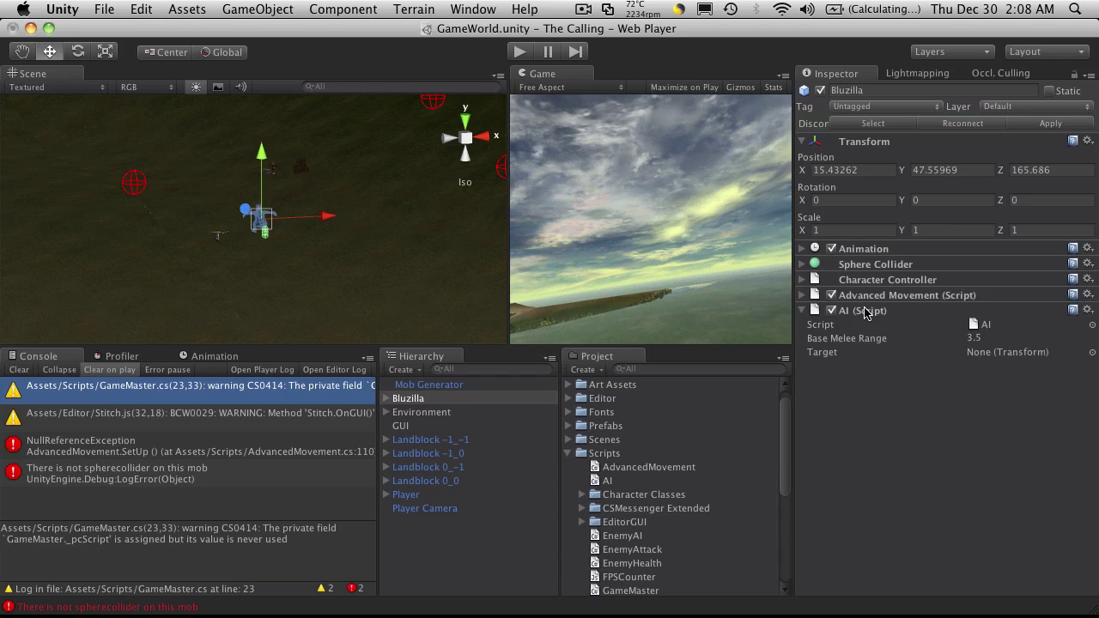
{"action": "left_click", "coordinate": [802, 280]}
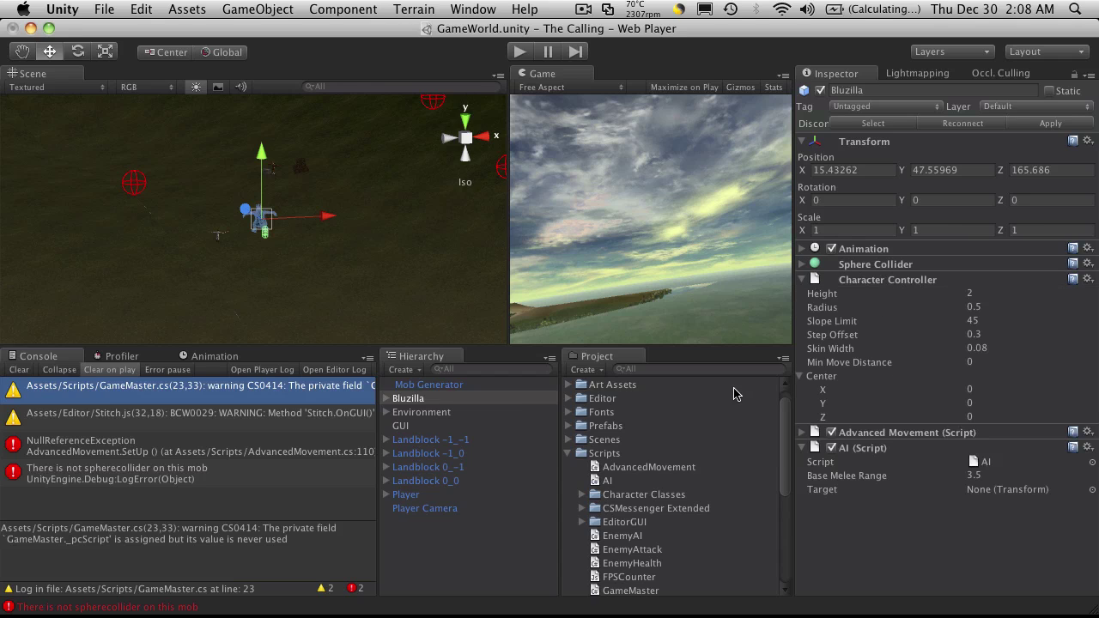
{"action": "left_click", "coordinate": [465, 121]}
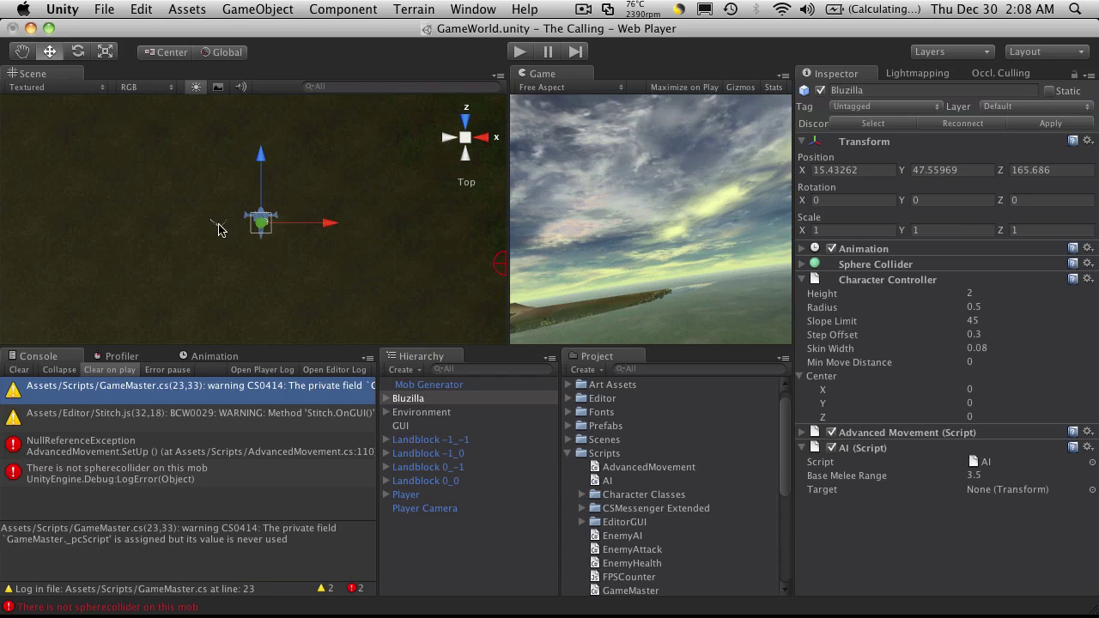
{"action": "scroll", "coordinate": [335, 252], "scroll_direction": "up", "scroll_amount": 5}
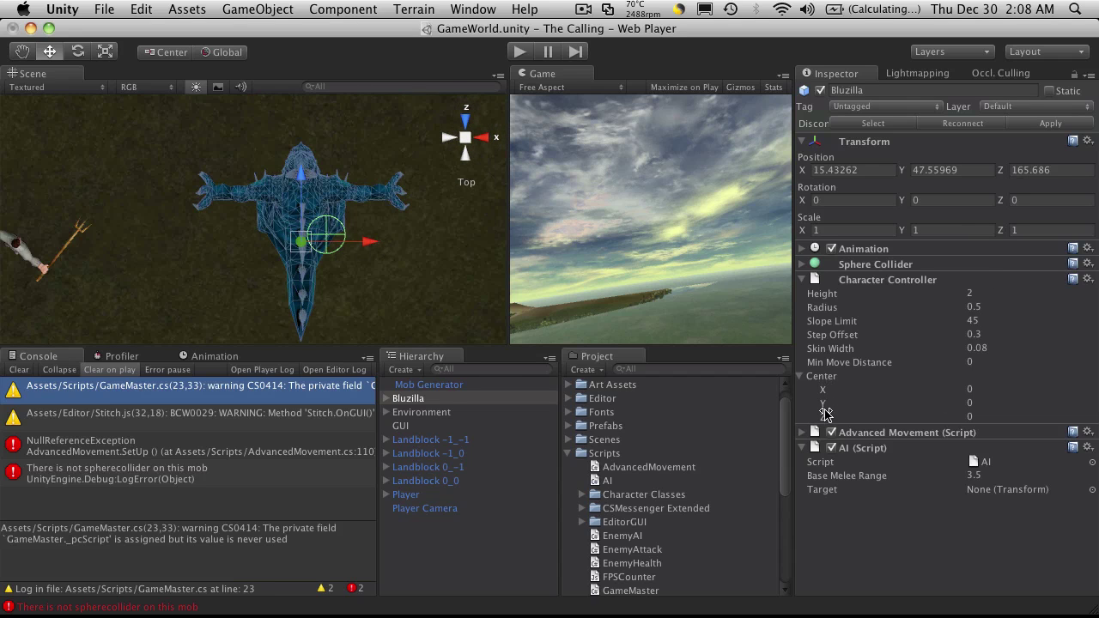
{"action": "left_click_drag", "start_coordinate": [824, 418], "coordinate": [841, 391]}
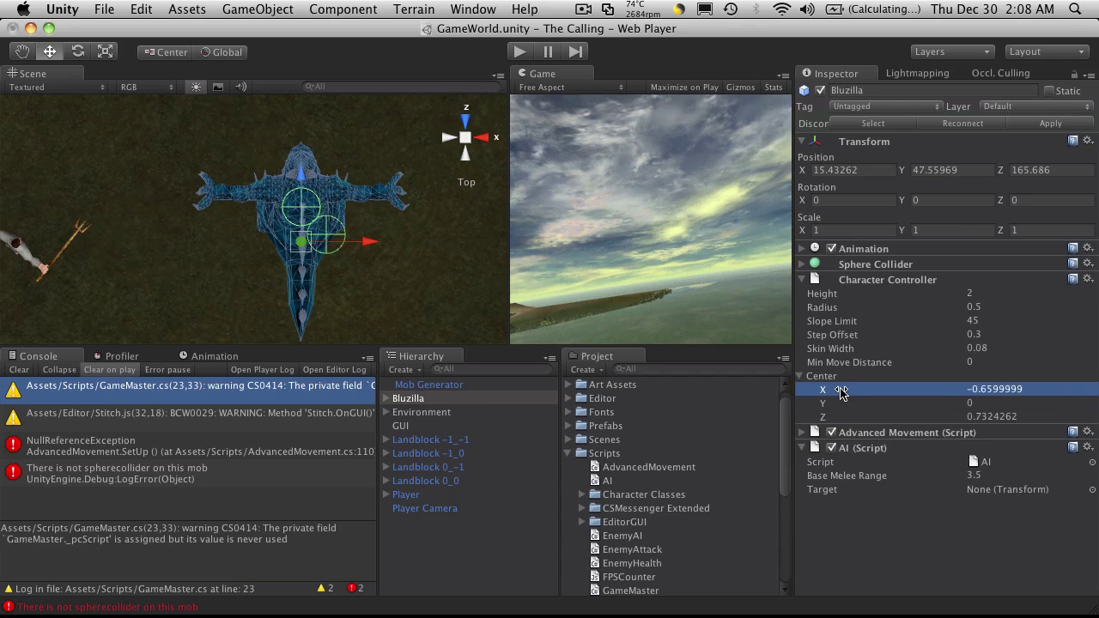
{"action": "mouse_move", "coordinate": [855, 307]}
{"action": "left_mouse_down"}
{"action": "mouse_move", "coordinate": [884, 312]}
{"action": "mouse_move", "coordinate": [868, 309]}
{"action": "left_mouse_up"}
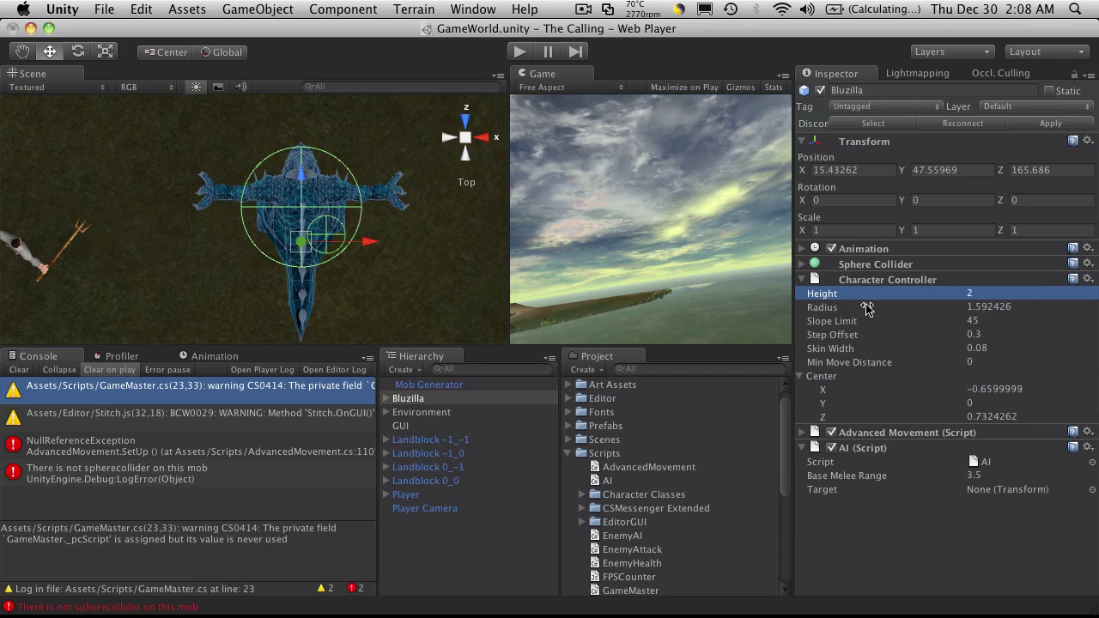
Step: Raise Bluzilla's Character Controller by setting its center Y to 1.95, checking the fit from the side
{"action": "left_click", "coordinate": [469, 124]}
{"action": "left_click", "coordinate": [449, 138]}
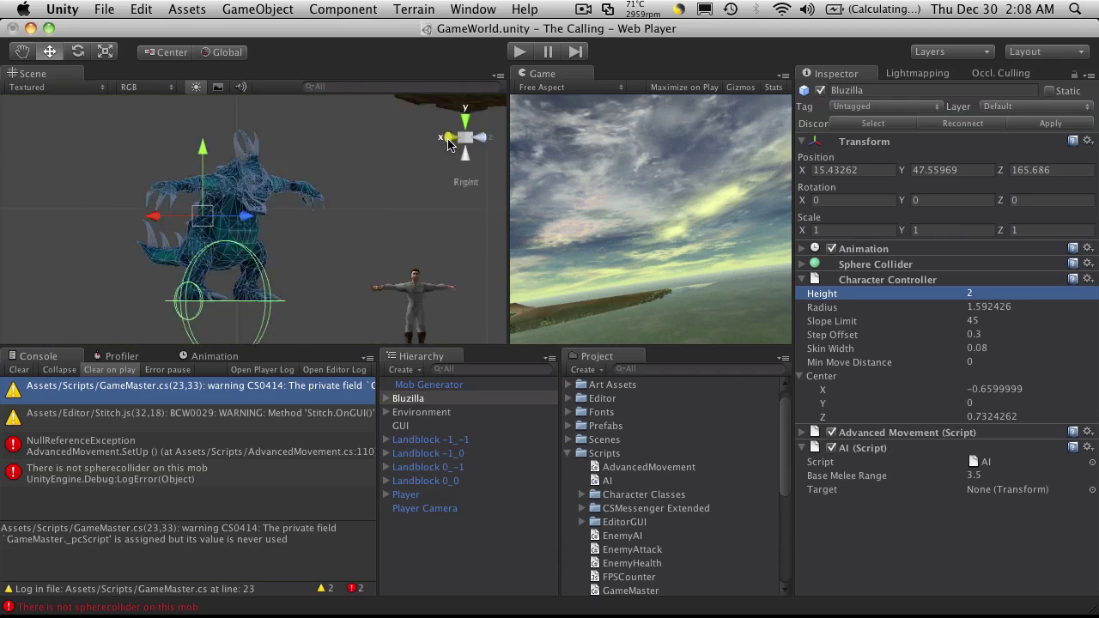
{"action": "left_click_drag", "start_coordinate": [200, 249], "coordinate": [446, 284], "text": "alt"}
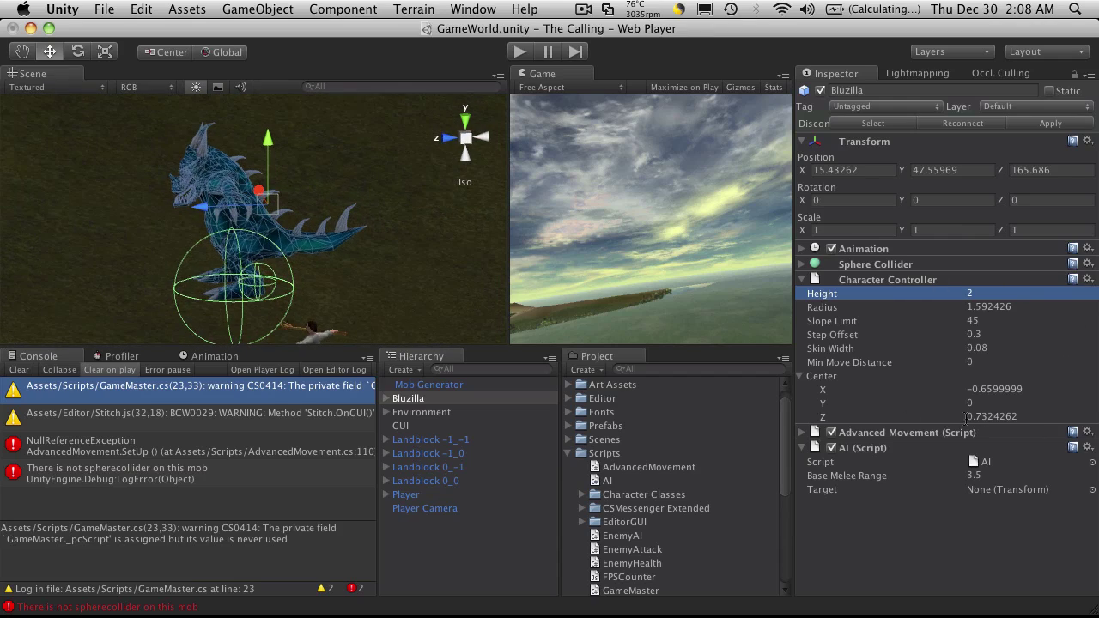
{"action": "left_click_drag", "start_coordinate": [848, 404], "coordinate": [908, 404]}
{"action": "left_click_drag", "start_coordinate": [389, 214], "coordinate": [361, 190], "text": "alt"}
Step: Try a height of 4.3 for Bluzilla's Character Controller and settle on 4.2
{"action": "left_click", "coordinate": [994, 294]}
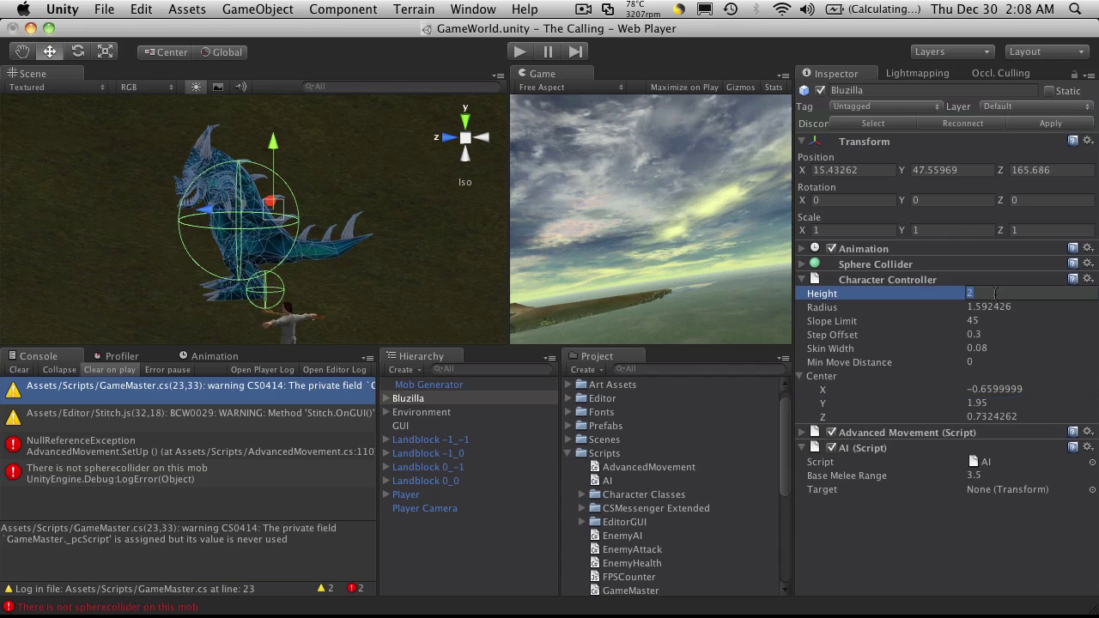
{"action": "type", "text": "4.3"}
{"action": "key", "text": "Return"}
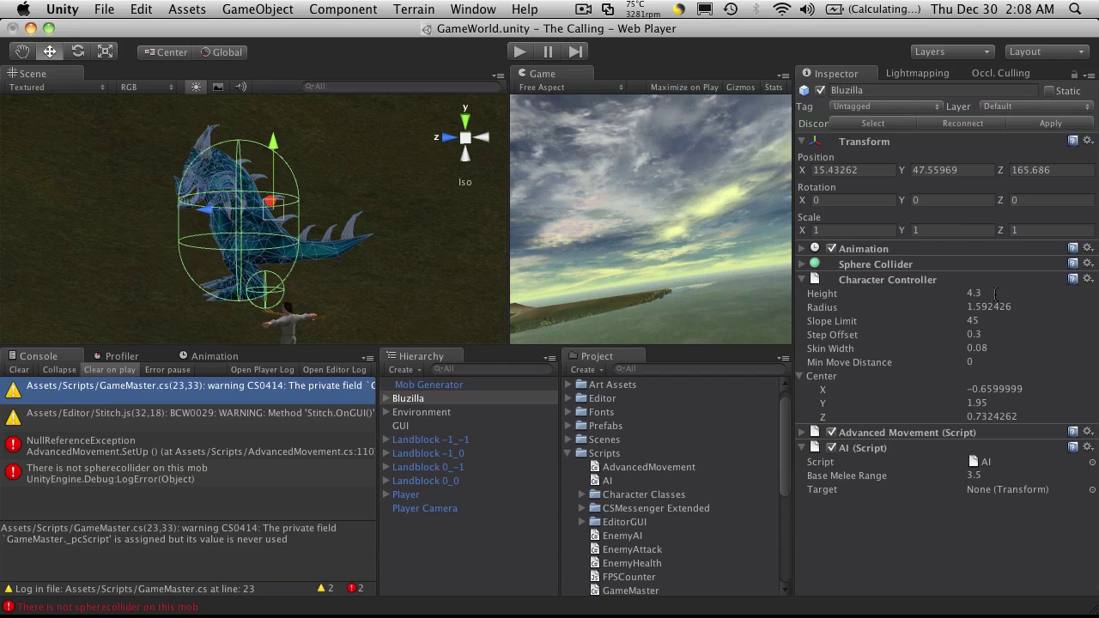
{"action": "left_click", "coordinate": [994, 294]}
{"action": "type", "text": "4.2"}
{"action": "key", "text": "Return"}
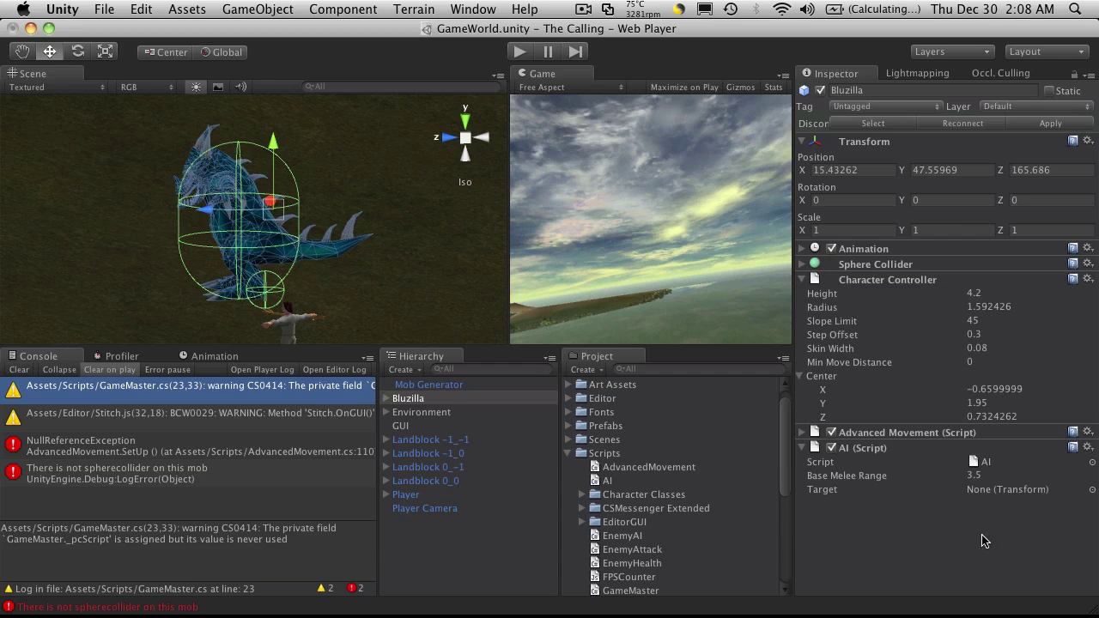
Step: Set the Character Controller's center Y to 2.1 and shift its center Z to about 1.00, collapsing the component when done
{"action": "left_click", "coordinate": [984, 403]}
{"action": "type", "text": "2.1"}
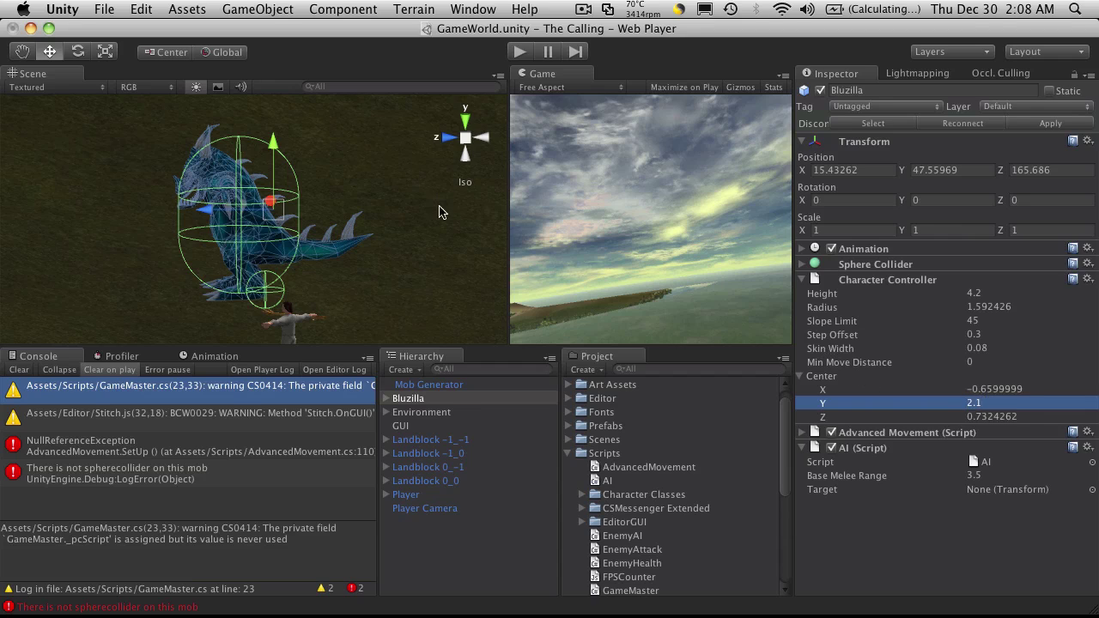
{"action": "left_click", "coordinate": [886, 421]}
{"action": "left_click_drag", "start_coordinate": [888, 421], "coordinate": [898, 424]}
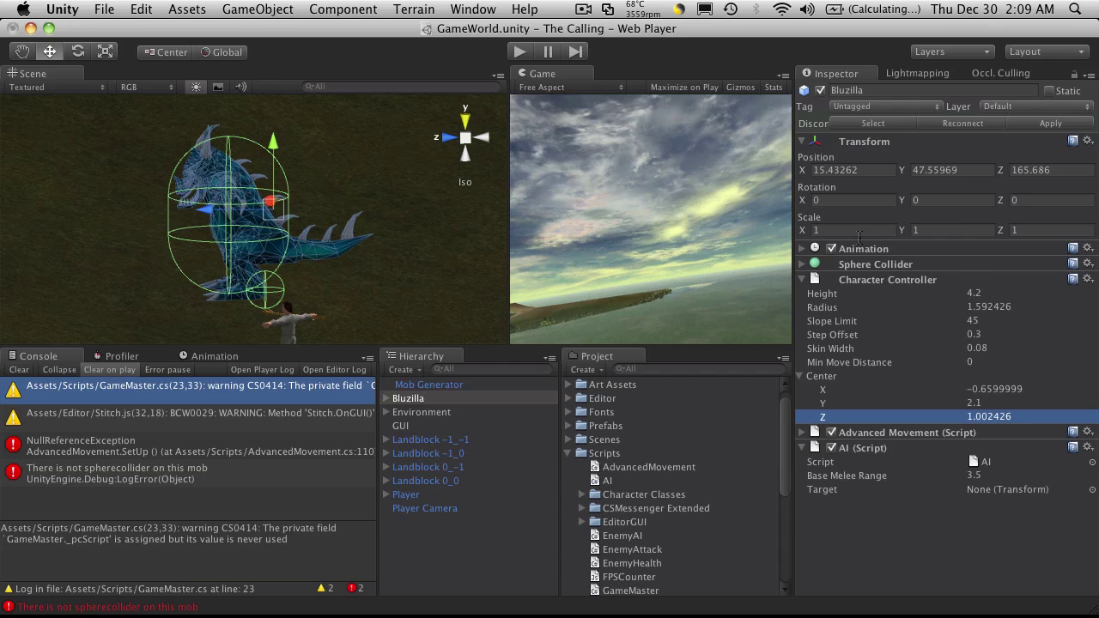
{"action": "left_click", "coordinate": [802, 280]}
Step: Examine the code lines in AdvancedMovement.cs and AI.cs that raised the two console errors, and return to Unity
{"action": "left_click", "coordinate": [107, 452]}
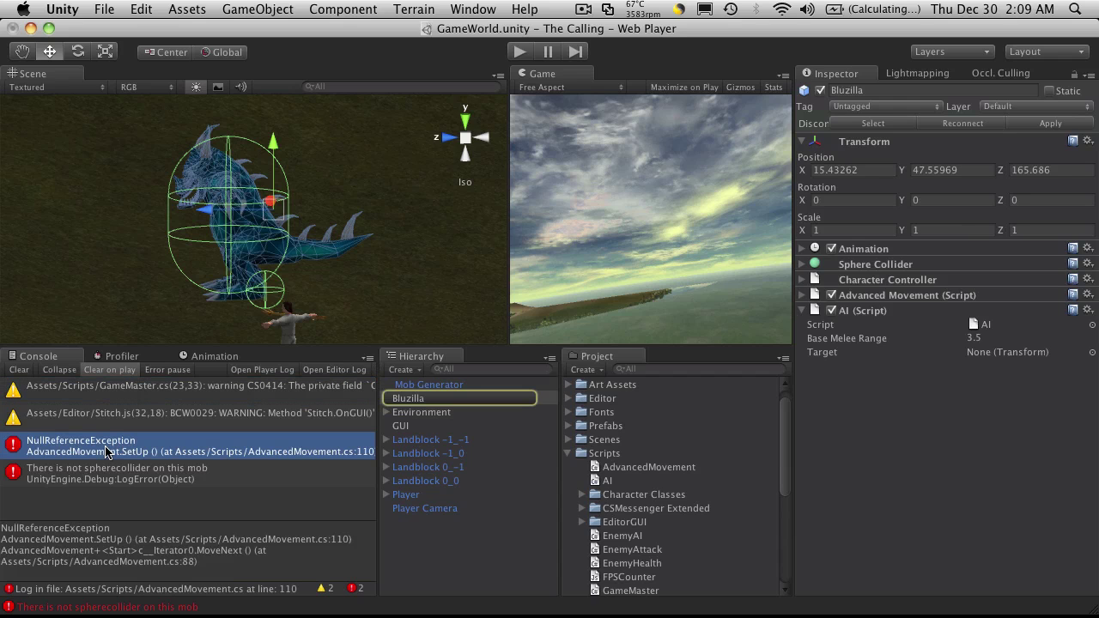
{"action": "double_click", "coordinate": [107, 452]}
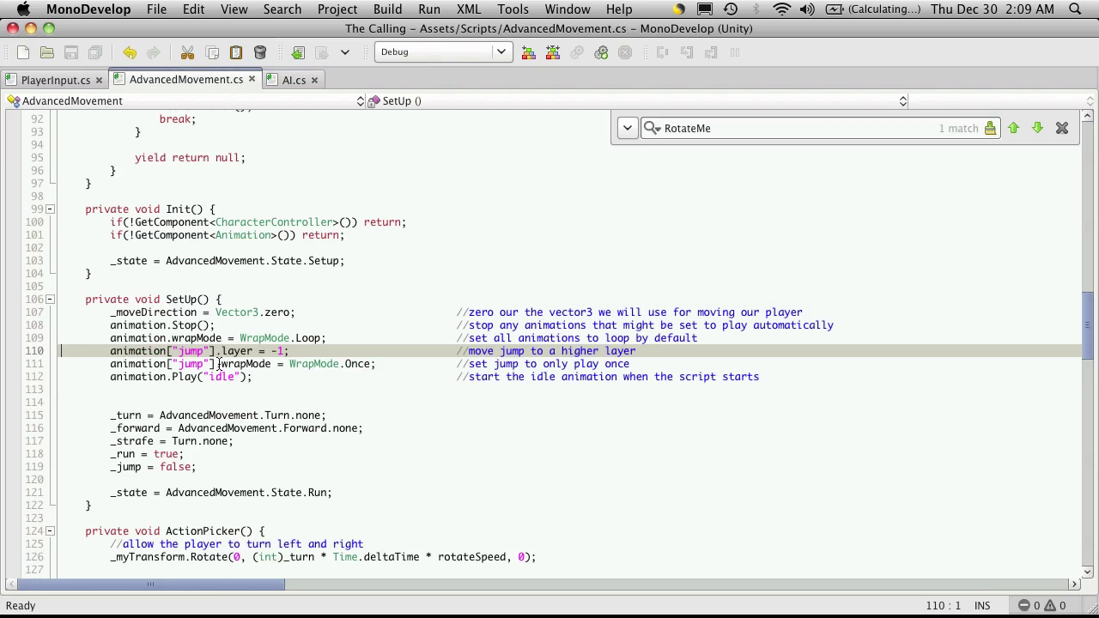
{"action": "key", "text": "super+Tab"}
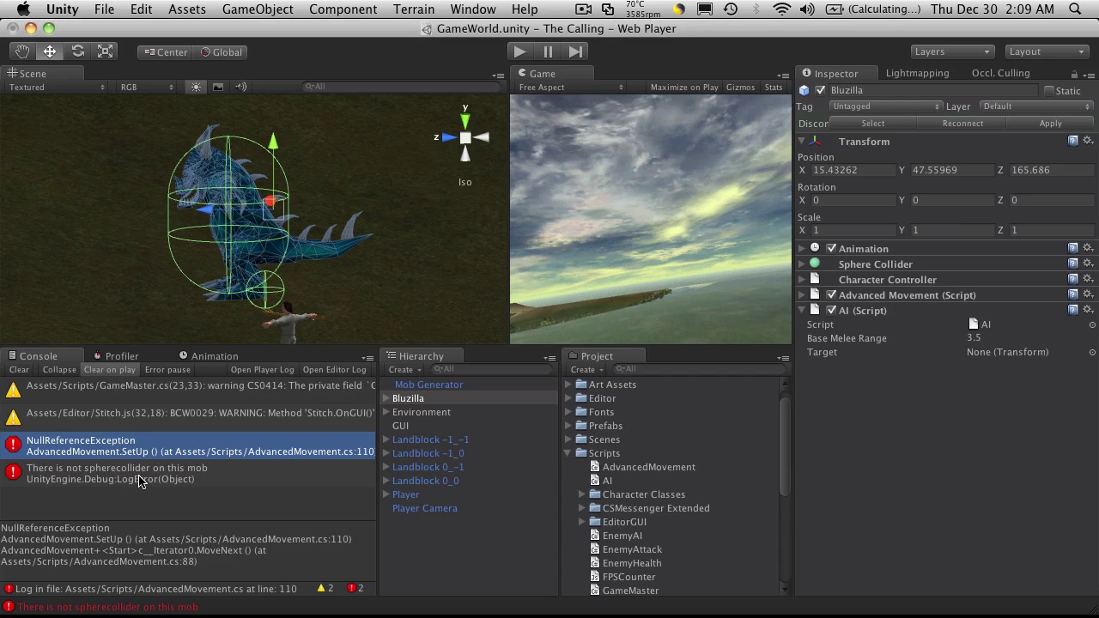
{"action": "double_click", "coordinate": [140, 477]}
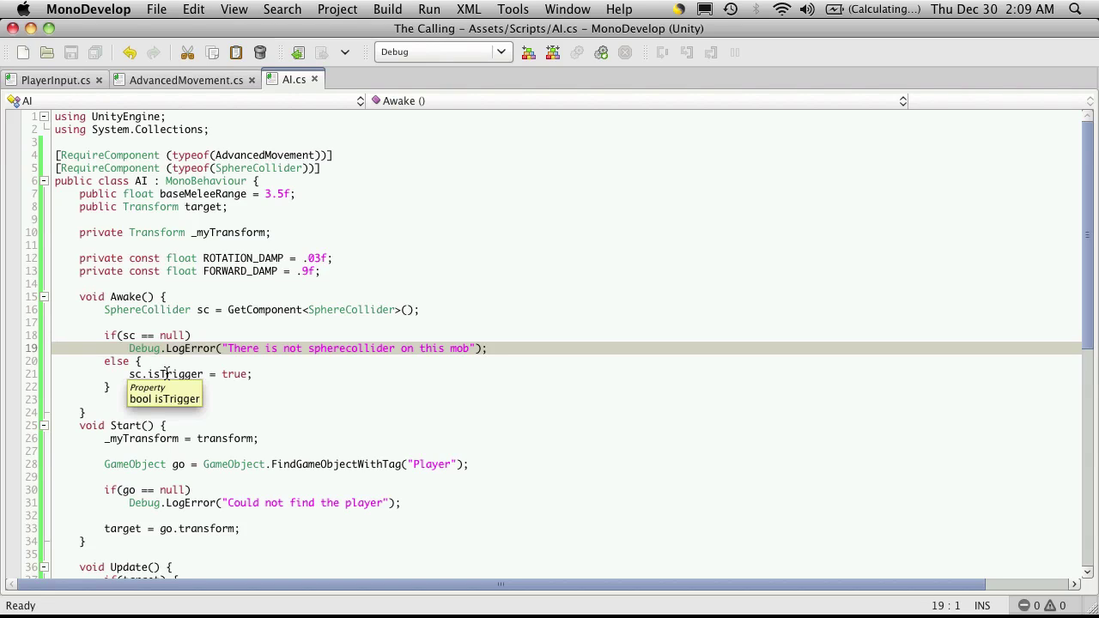
{"action": "key", "text": "super+Tab"}
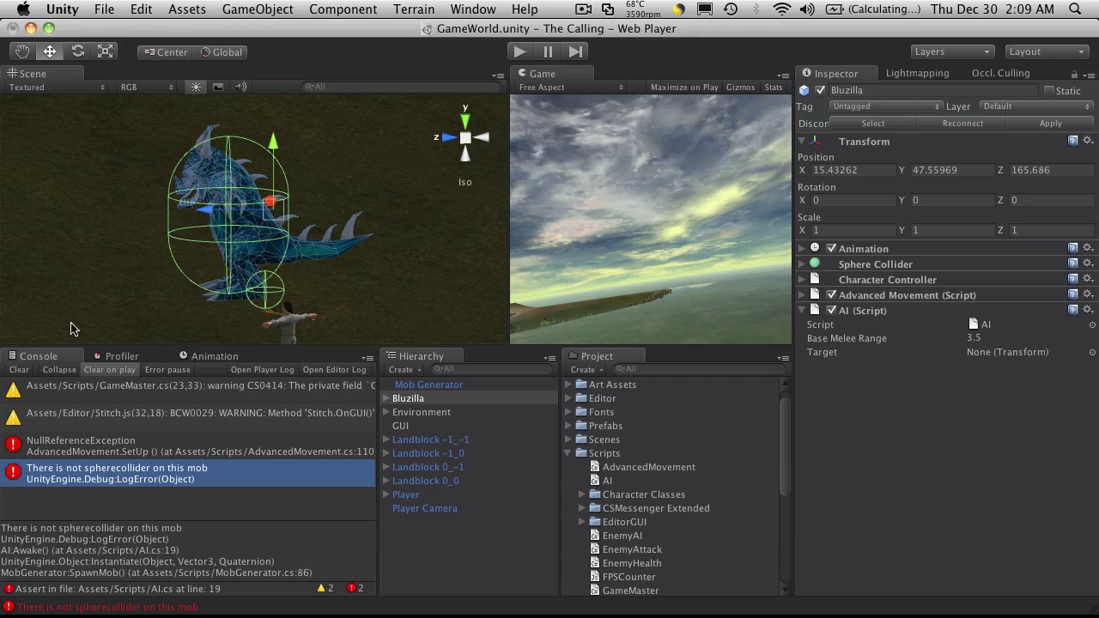
Step: Clear the console, run and stop the game, and inspect the AdvancedMovement.cs line behind the logged error before returning to Unity
{"action": "left_click", "coordinate": [21, 370]}
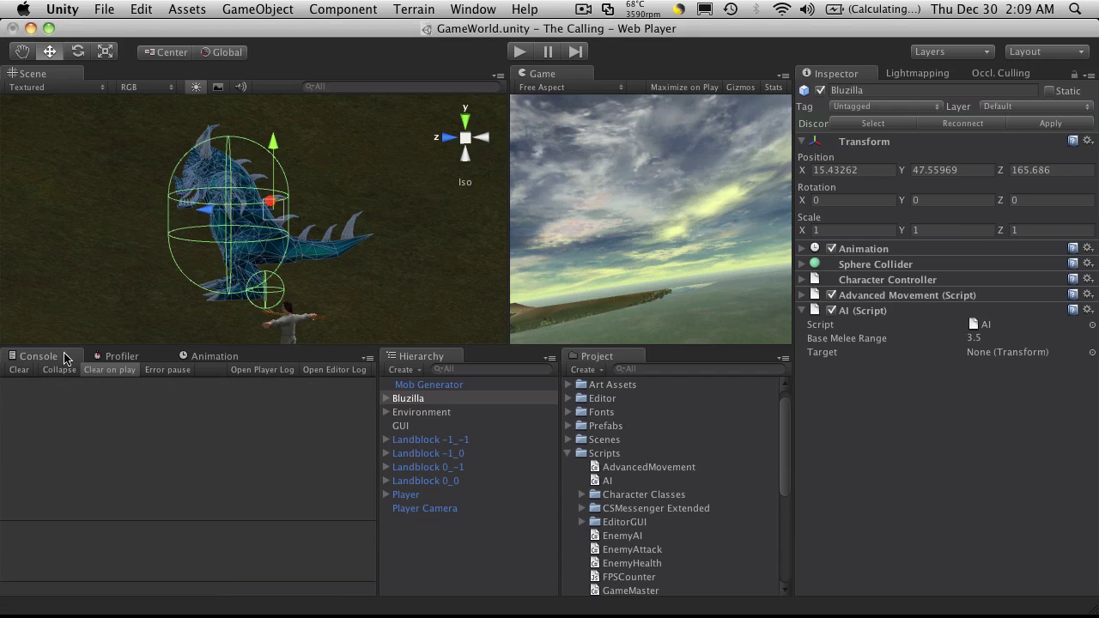
{"action": "left_click", "coordinate": [517, 53]}
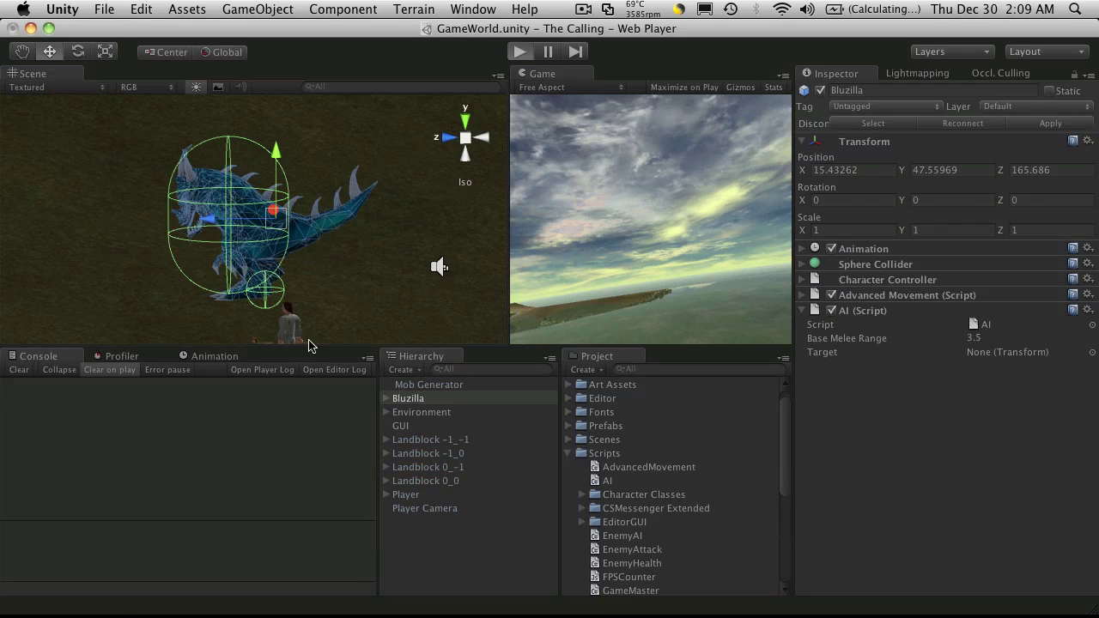
{"action": "left_click", "coordinate": [522, 51]}
{"action": "double_click", "coordinate": [67, 392]}
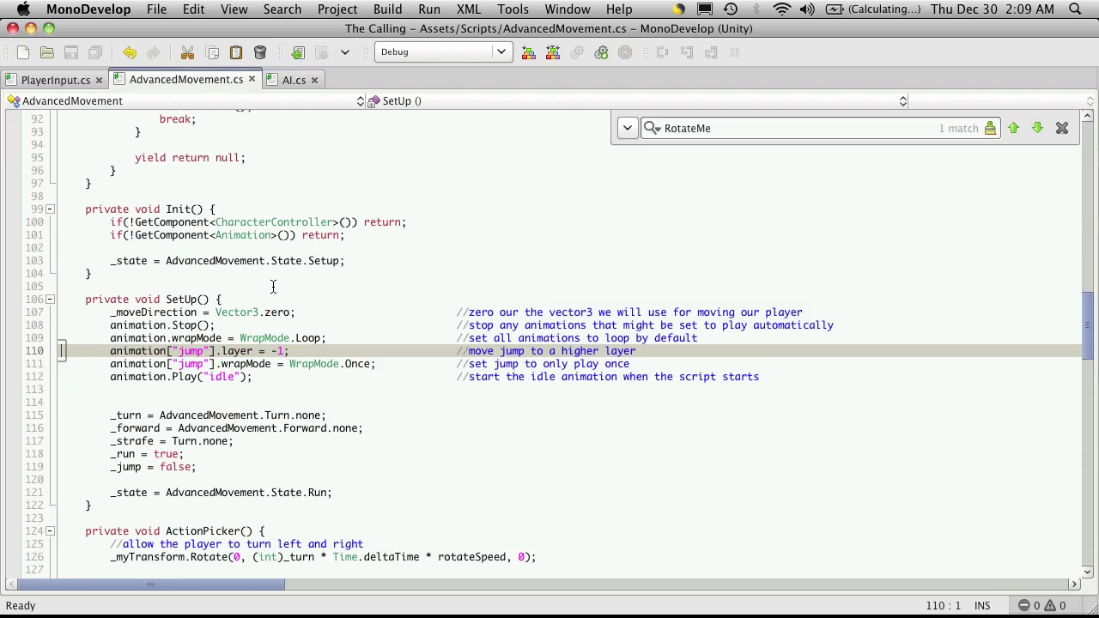
{"action": "key", "text": "super+Tab"}
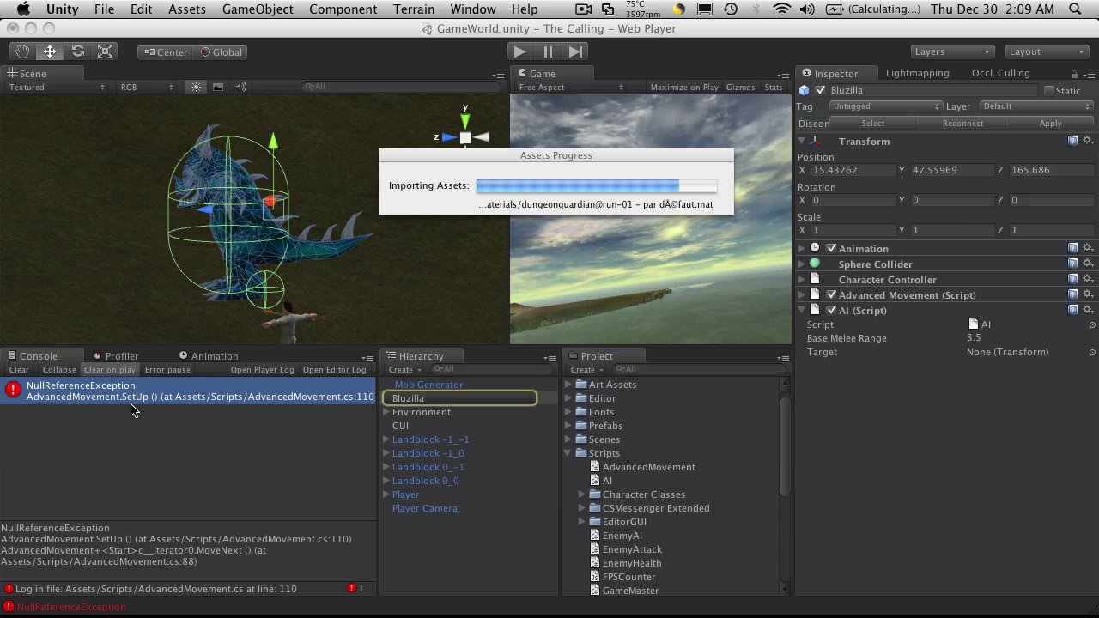
{"action": "double_click", "coordinate": [135, 410]}
{"action": "key", "text": "super+Tab"}
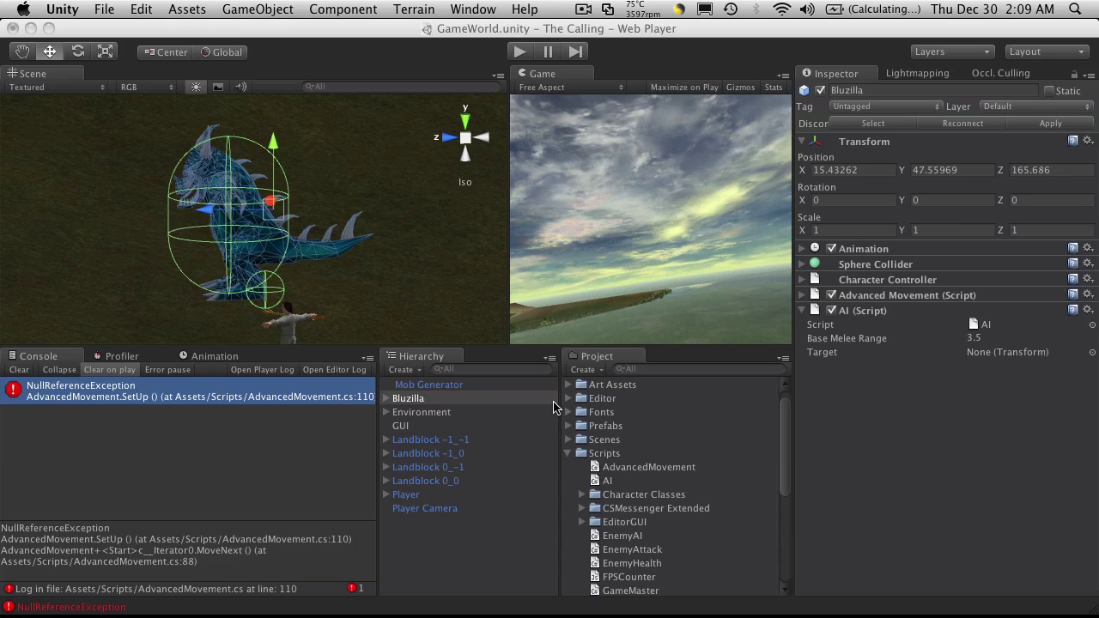
Step: Select Bluzilla and show its clips in the Animation view
{"action": "left_click", "coordinate": [410, 398]}
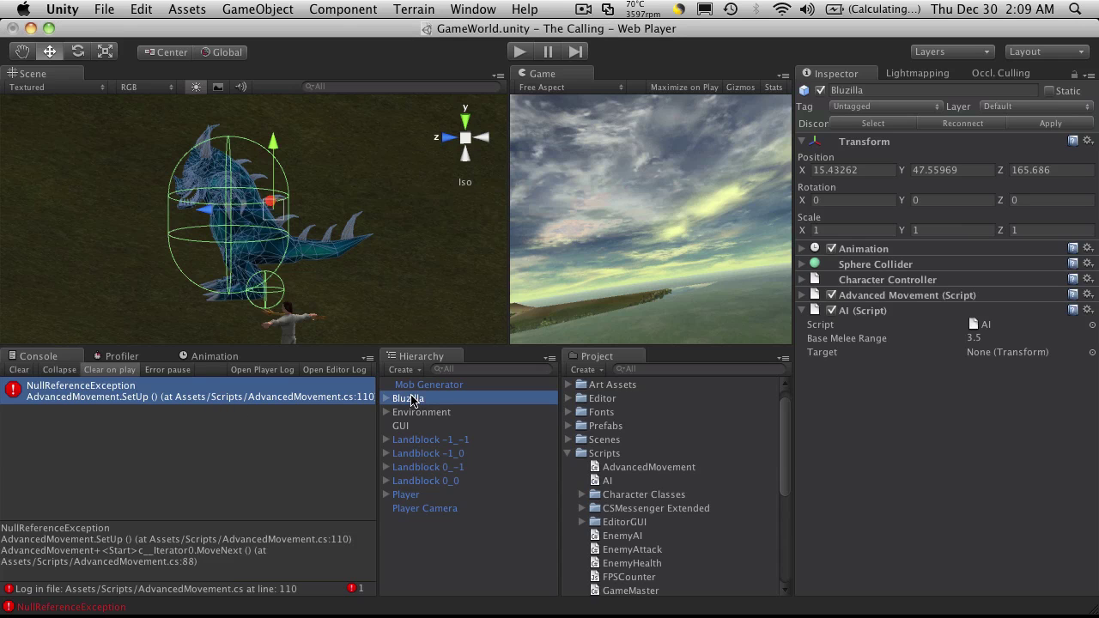
{"action": "left_click", "coordinate": [206, 357]}
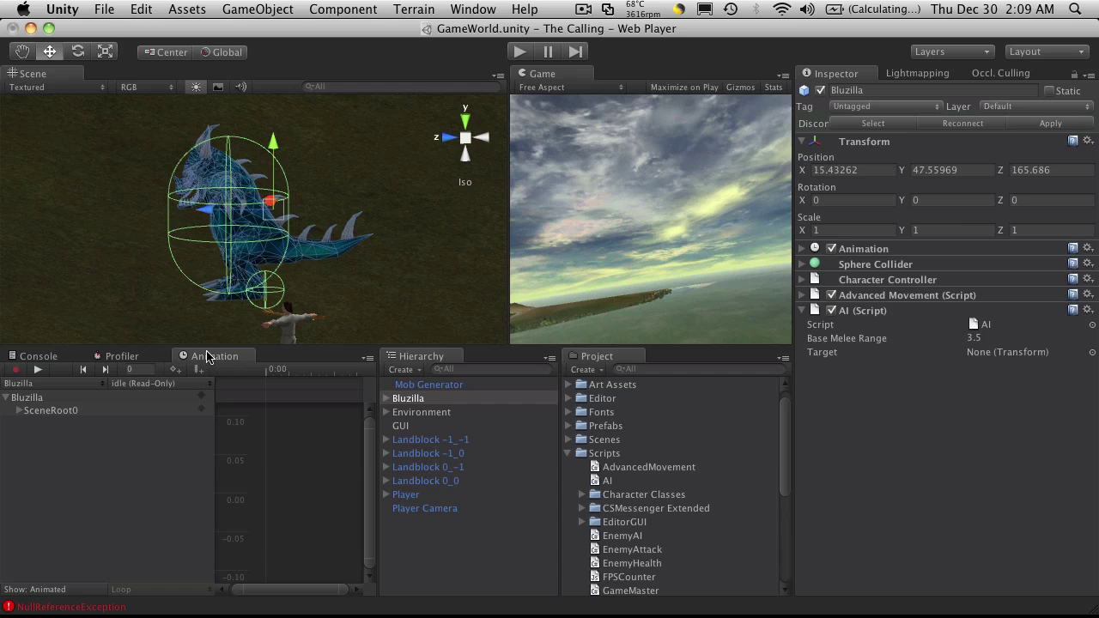
{"action": "left_click", "coordinate": [473, 9]}
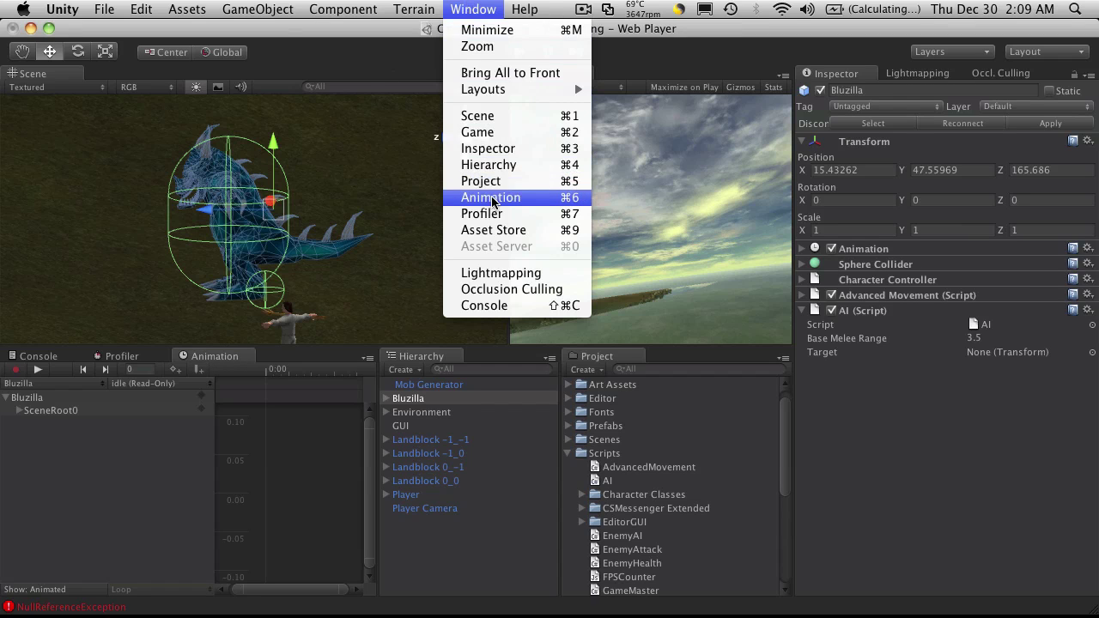
{"action": "left_click", "coordinate": [359, 67]}
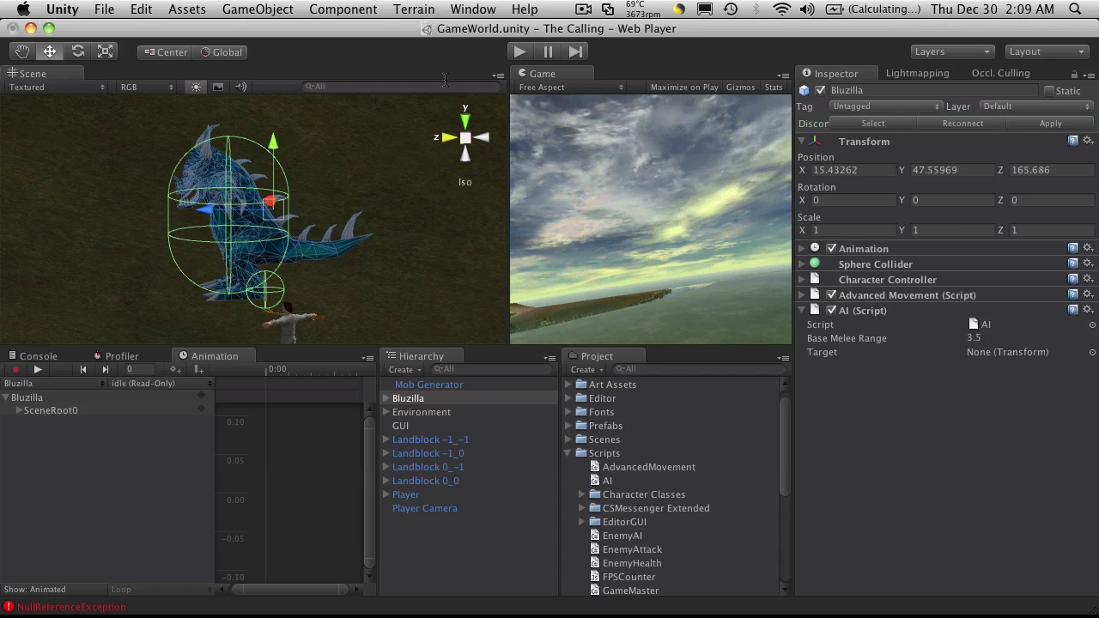
Step: Detach the Animation view into a floating window, closing and reopening it
{"action": "left_click_drag", "start_coordinate": [215, 356], "coordinate": [318, 214]}
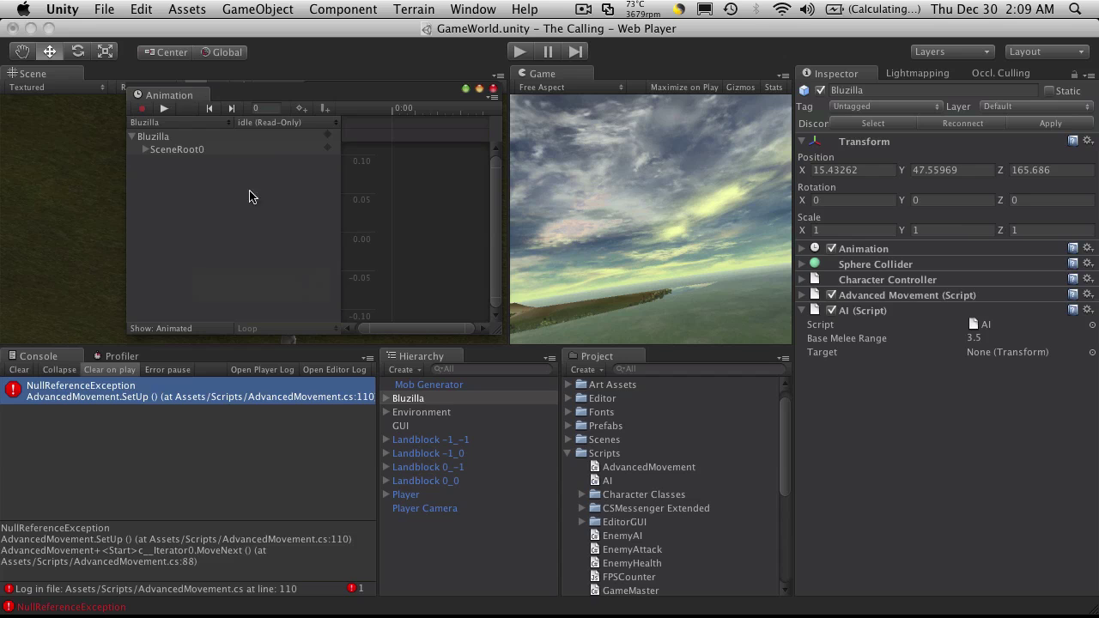
{"action": "left_click_drag", "start_coordinate": [169, 94], "coordinate": [137, 107]}
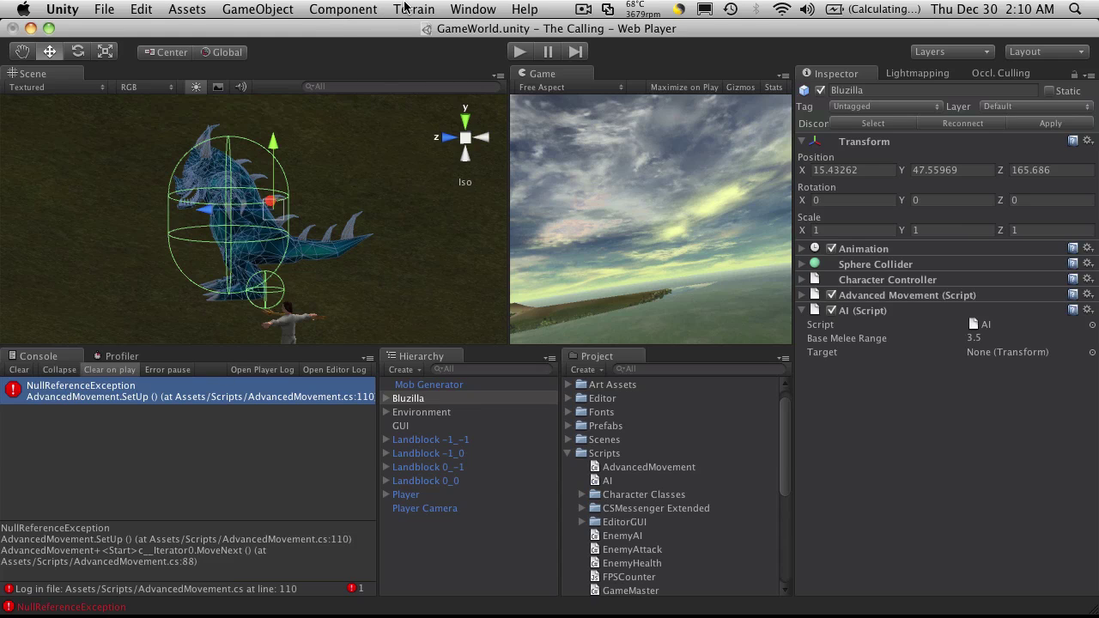
{"action": "left_click", "coordinate": [473, 9]}
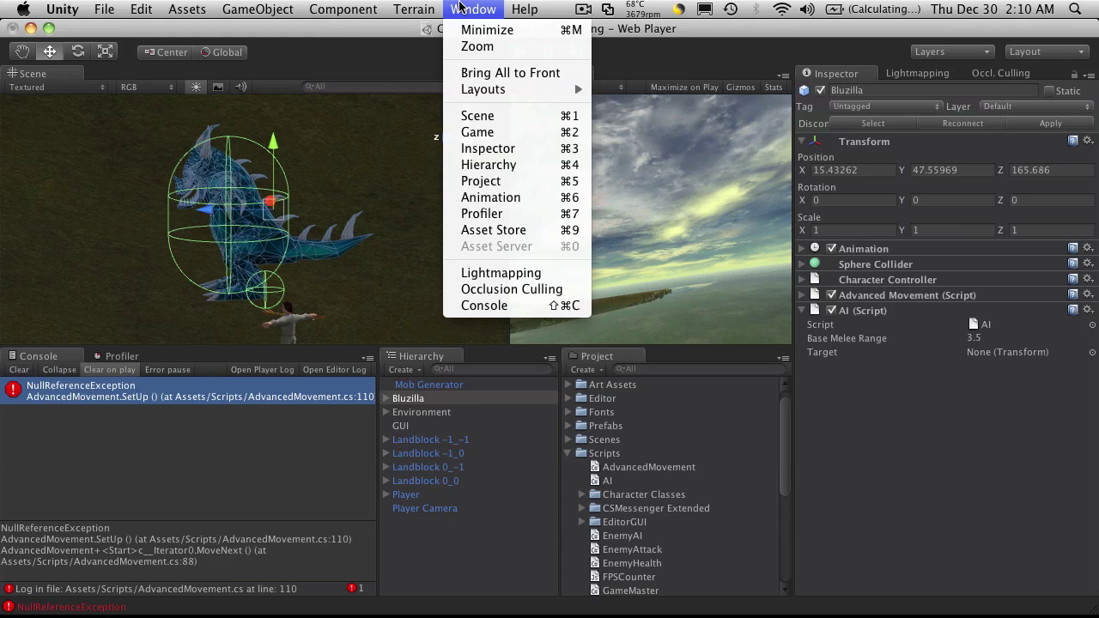
{"action": "left_click", "coordinate": [515, 207]}
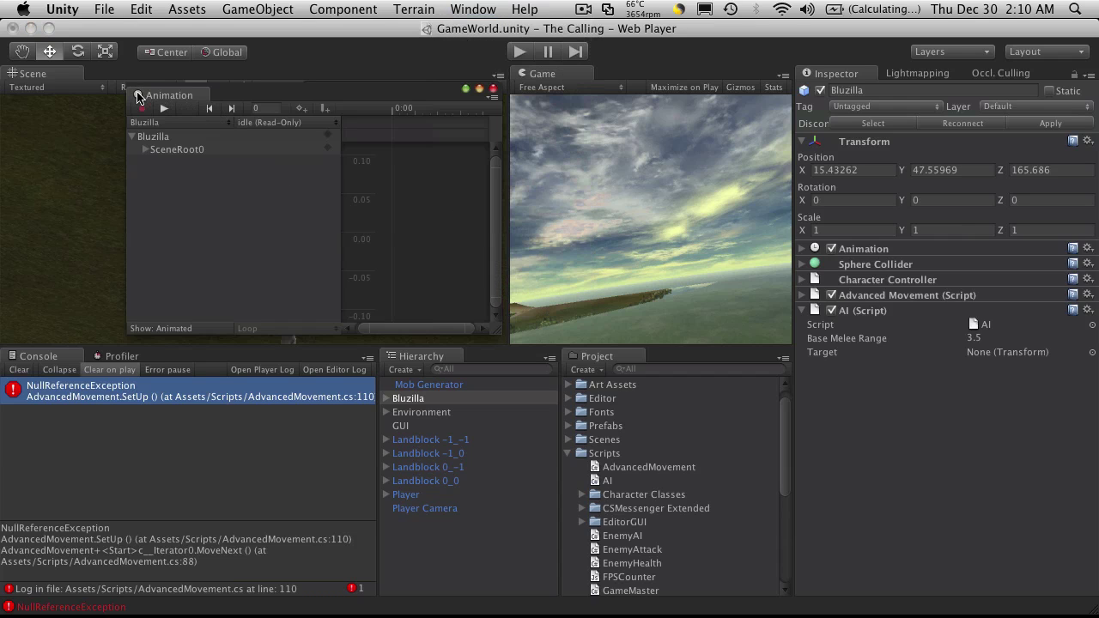
{"action": "left_click_drag", "start_coordinate": [138, 97], "coordinate": [354, 89]}
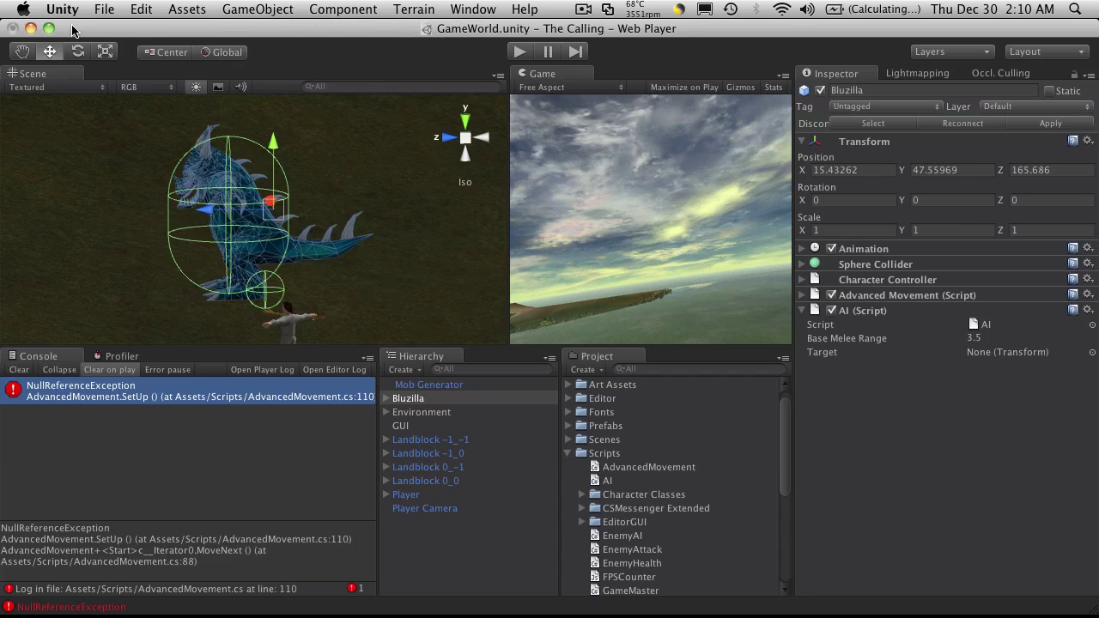
Step: Reopen the Animation view and dock it between the Console and the Profiler
{"action": "left_click", "coordinate": [486, 10]}
{"action": "left_click", "coordinate": [491, 197]}
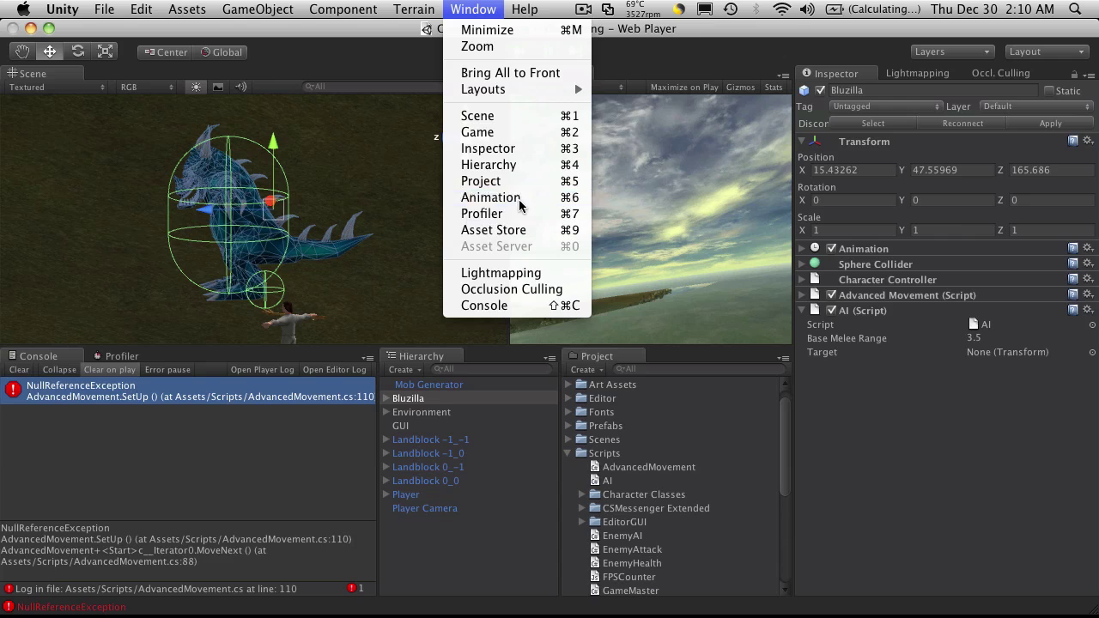
{"action": "left_click_drag", "start_coordinate": [217, 100], "coordinate": [255, 353]}
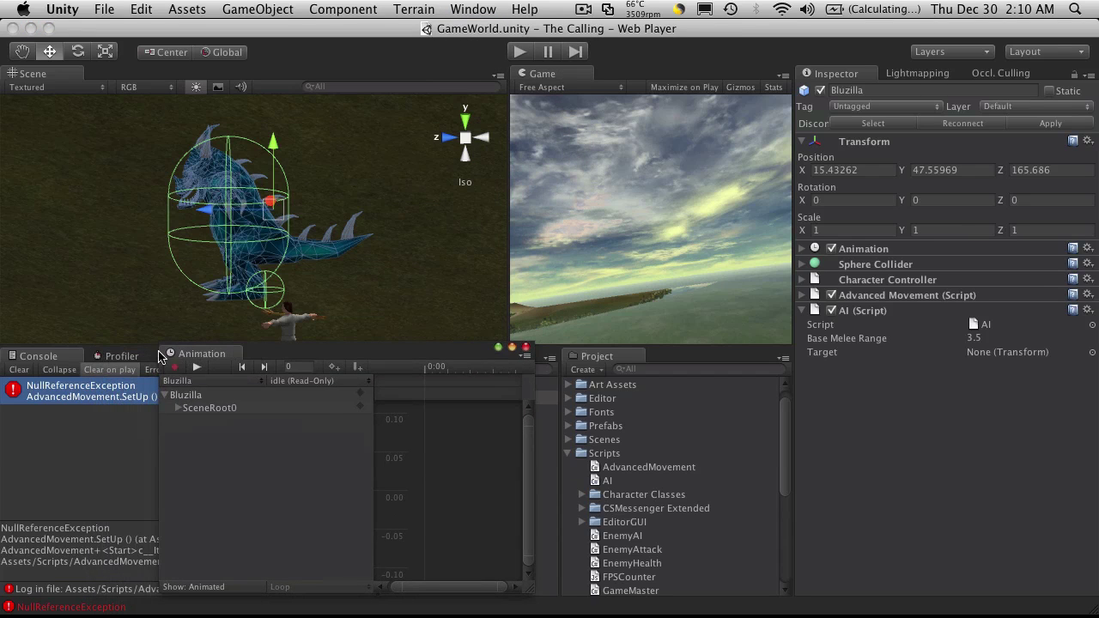
{"action": "left_click_drag", "start_coordinate": [158, 356], "coordinate": [129, 356]}
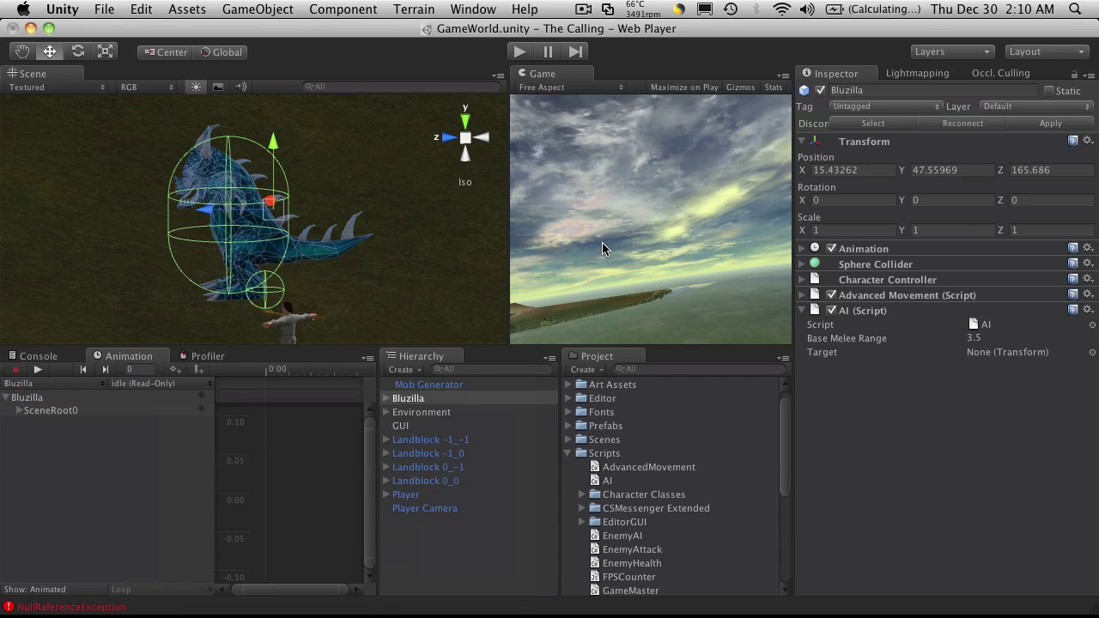
Step: Start a new animation clip for Bluzilla and create a folder named Bluzilla inside Prefabs/Mobs as its save location
{"action": "left_click", "coordinate": [402, 400]}
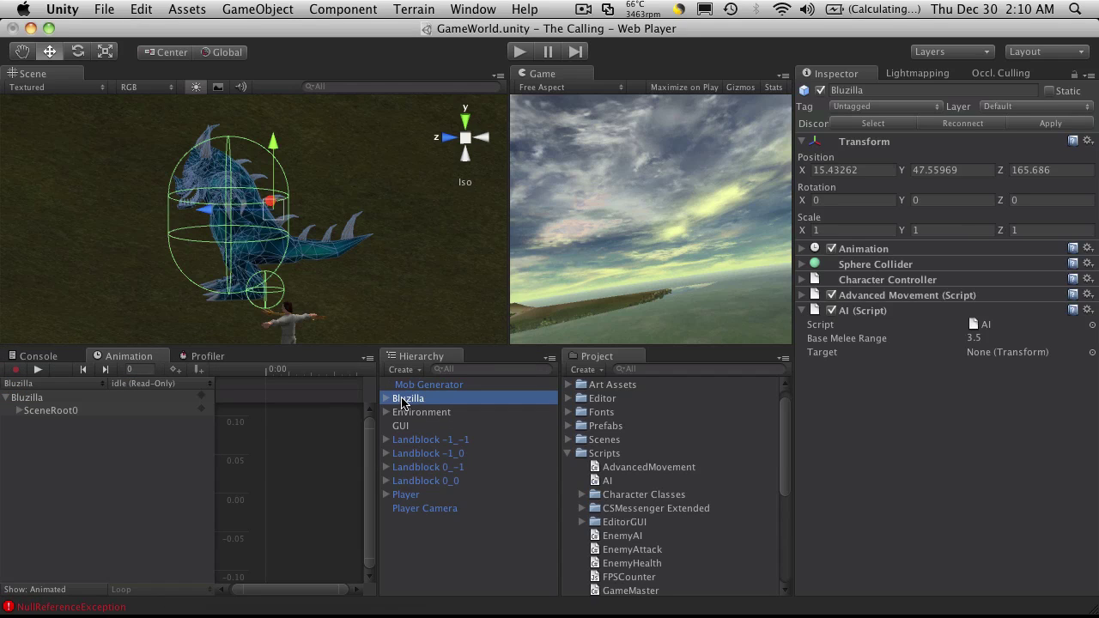
{"action": "left_click", "coordinate": [151, 386]}
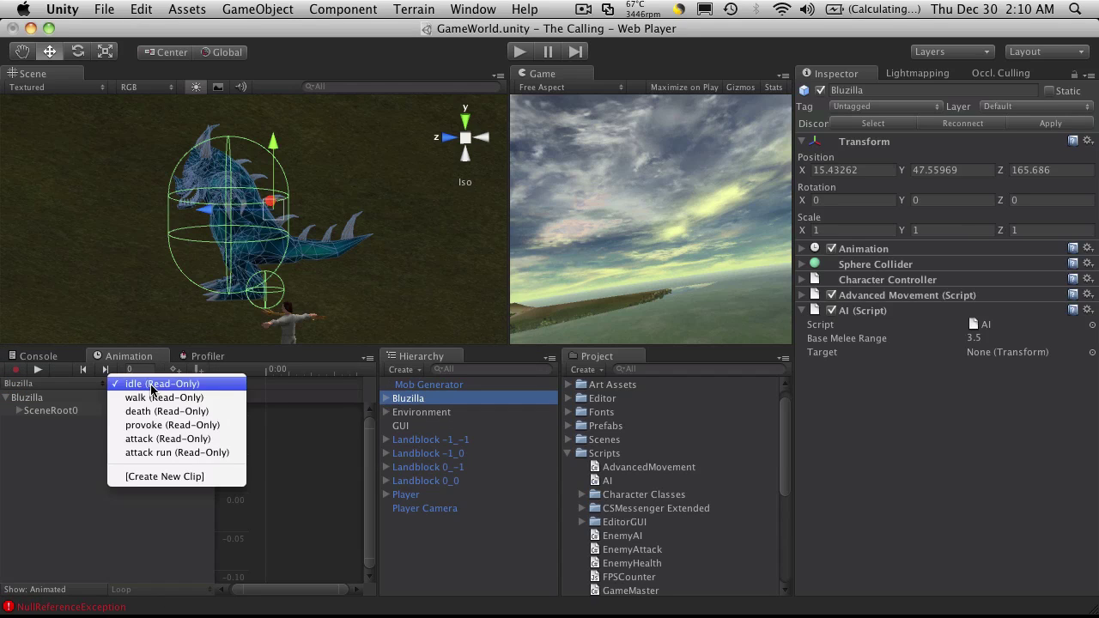
{"action": "left_click", "coordinate": [195, 477]}
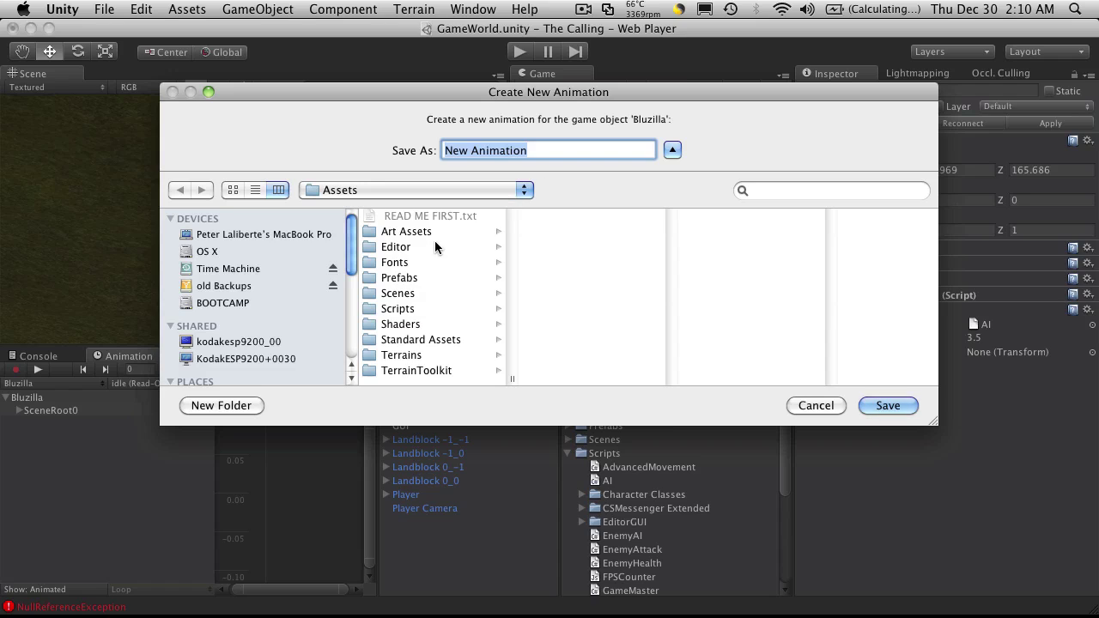
{"action": "left_click", "coordinate": [419, 277]}
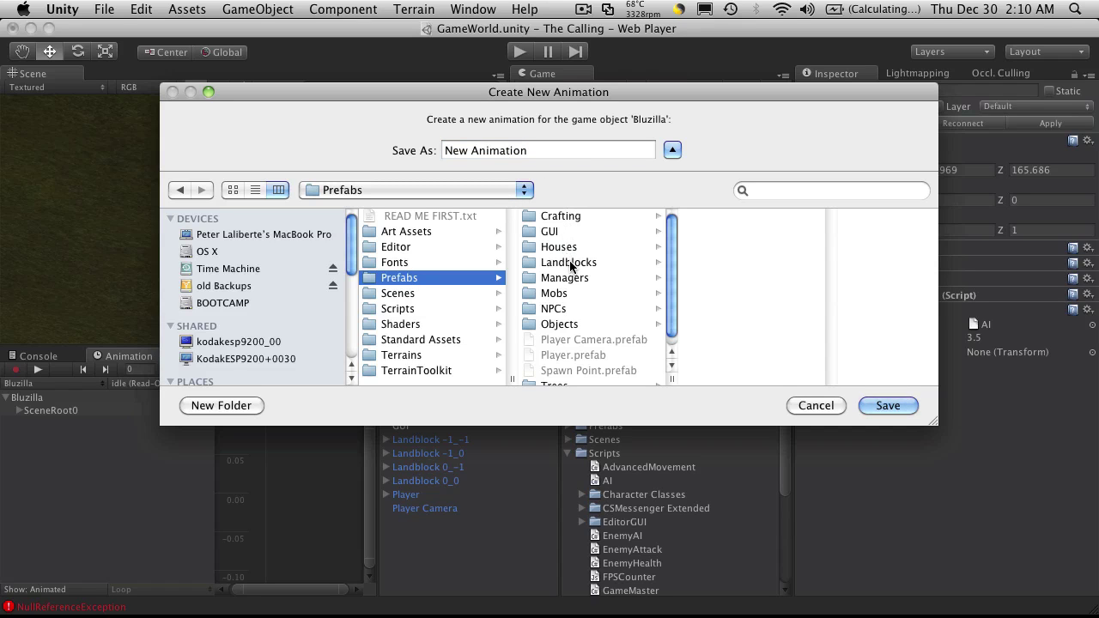
{"action": "left_click", "coordinate": [567, 296]}
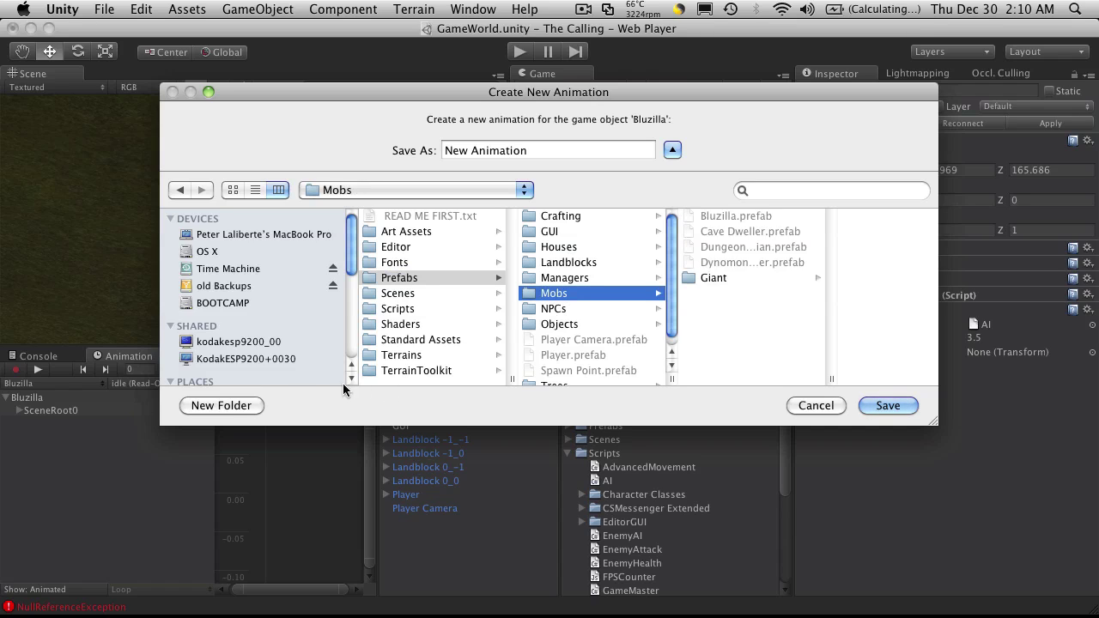
{"action": "left_click", "coordinate": [225, 406]}
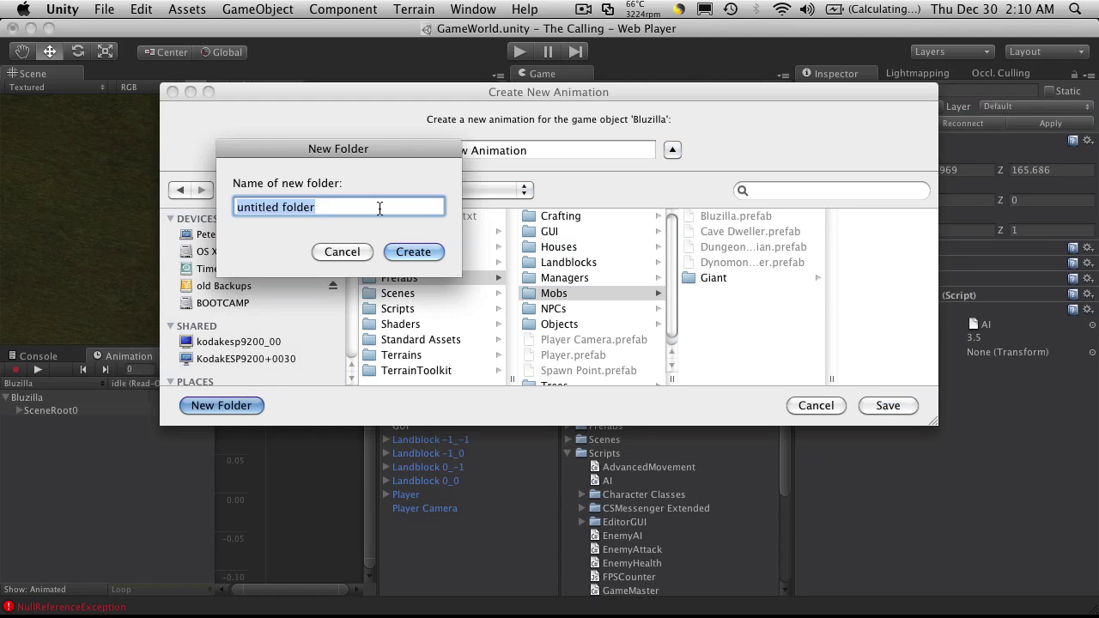
{"action": "type", "text": "Blu"}
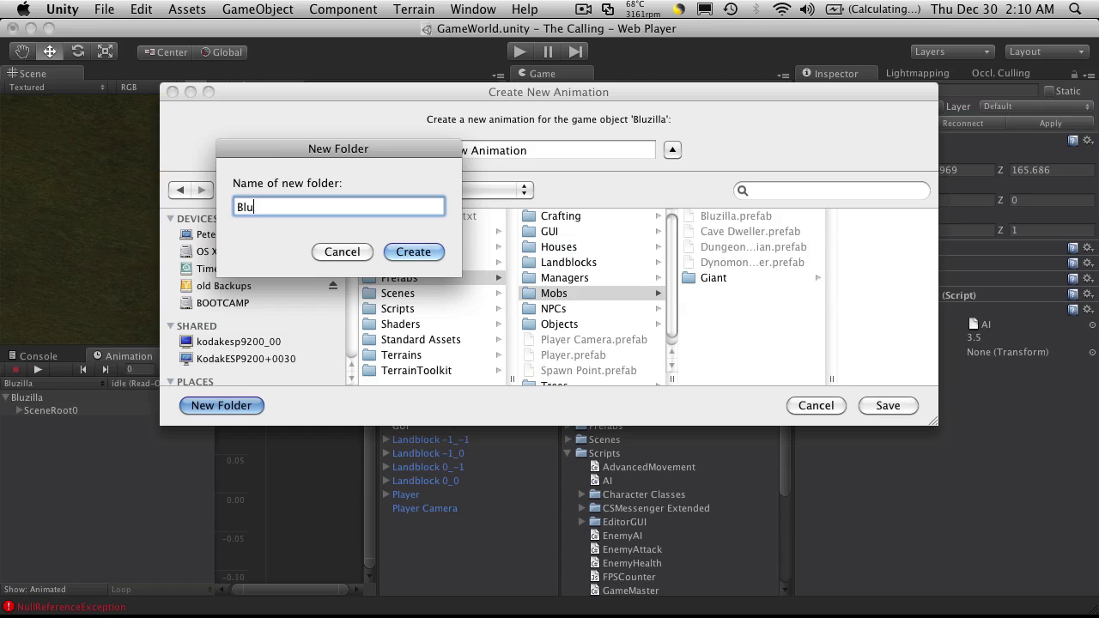
{"action": "type", "text": "zilla"}
{"action": "key", "text": "Return"}
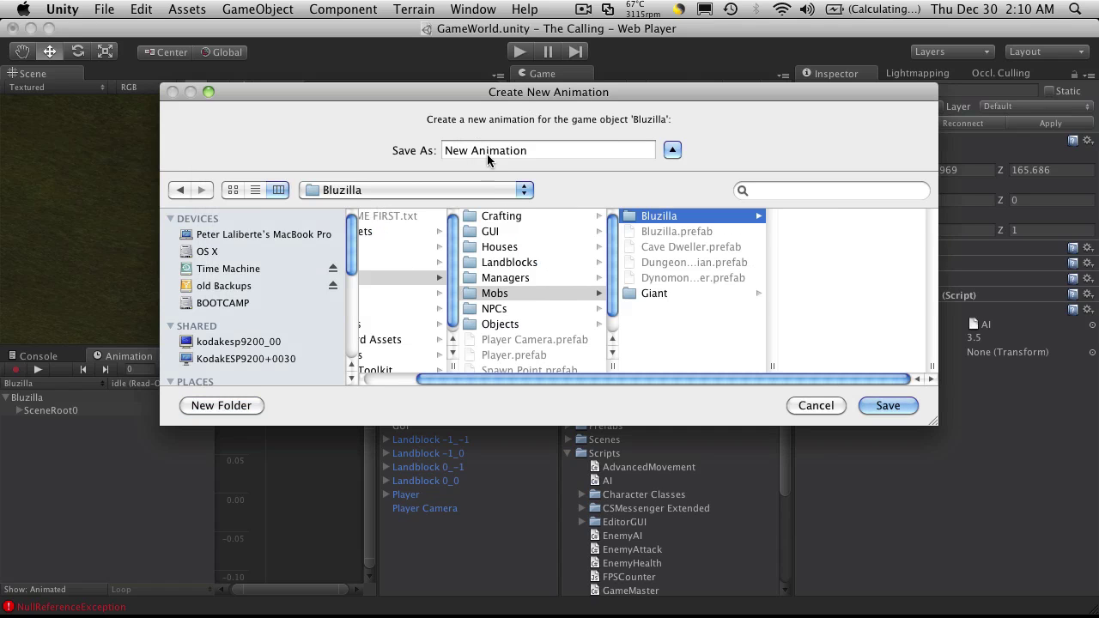
Step: Name Bluzilla's new animation clip jump and save it in the Bluzilla folder
{"action": "left_click", "coordinate": [507, 152]}
{"action": "left_click_drag", "start_coordinate": [565, 146], "coordinate": [387, 146]}
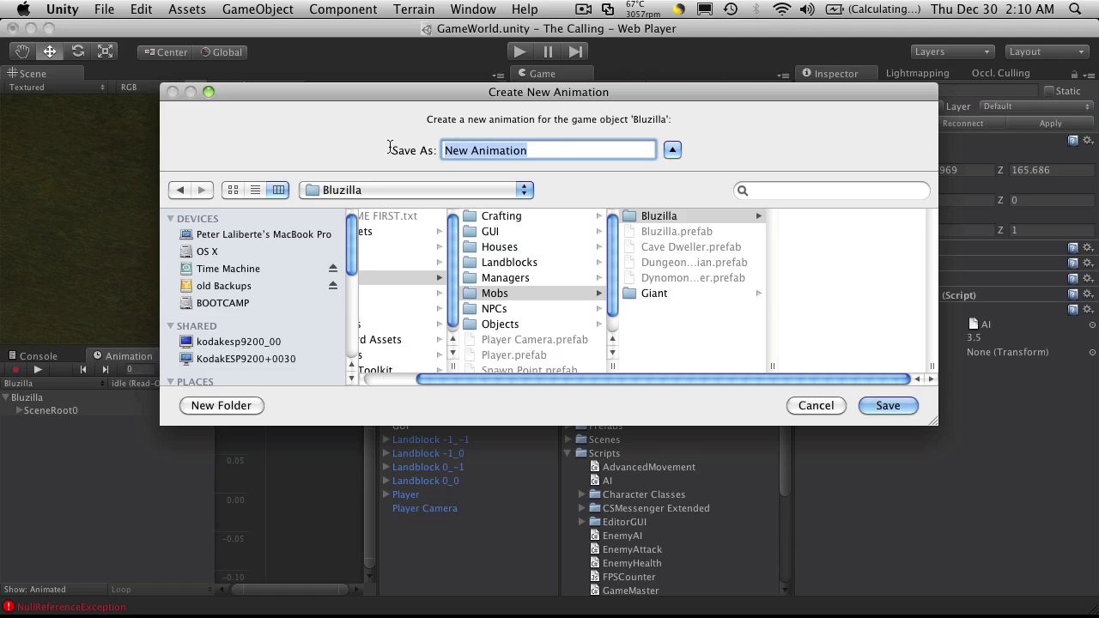
{"action": "type", "text": "jump"}
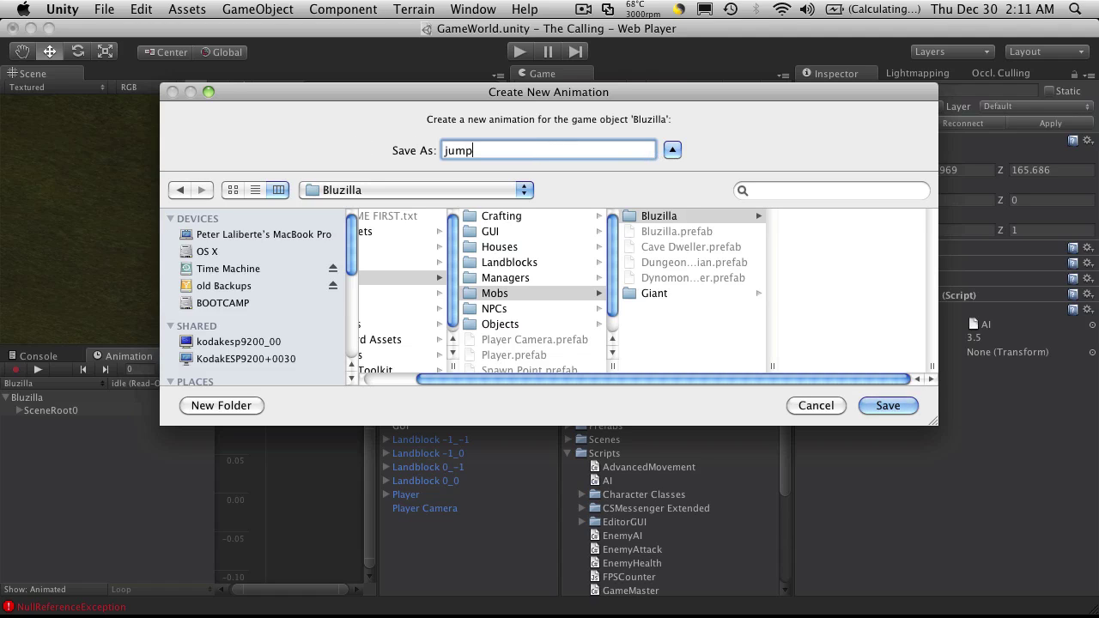
{"action": "key", "text": "Return"}
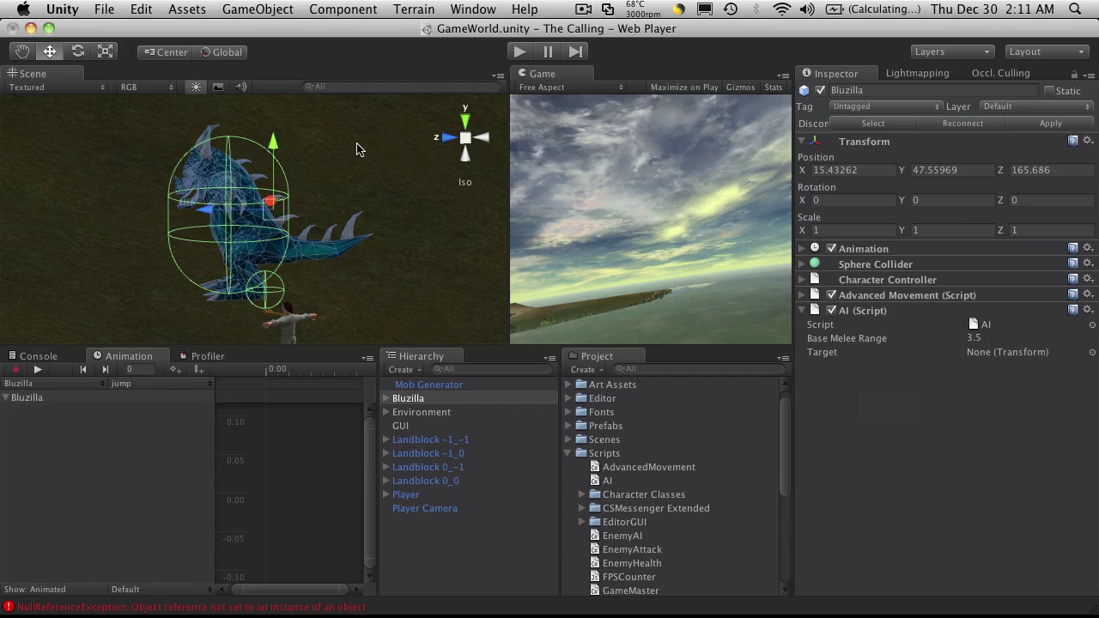
Step: Collapse the Scripts folder, show the contents of Prefabs/Mobs in the project, and refresh the assets
{"action": "left_click", "coordinate": [570, 454]}
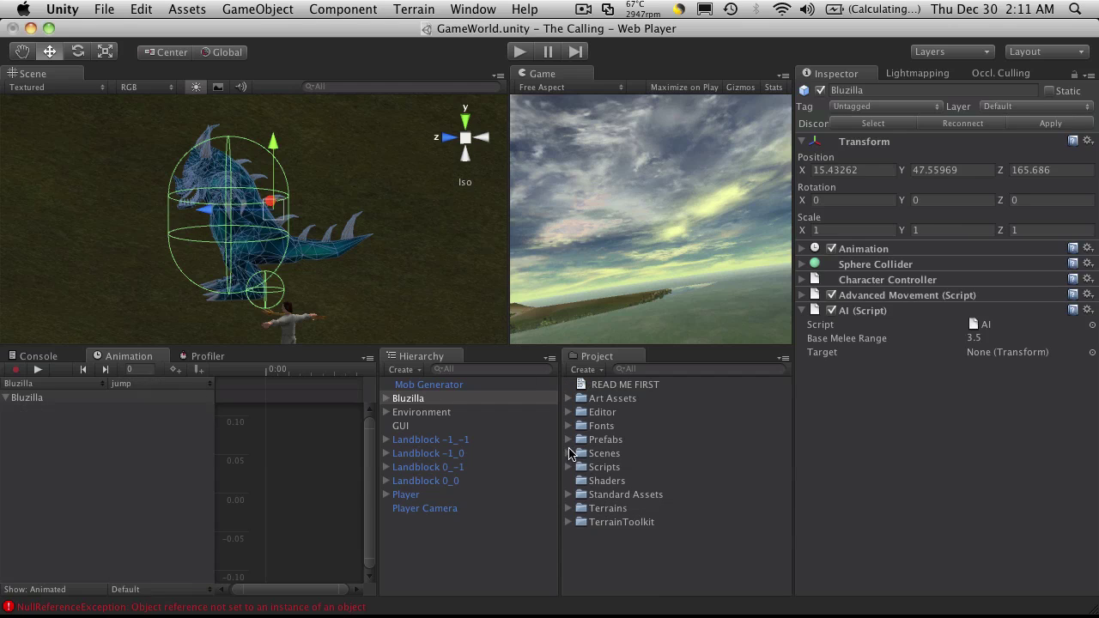
{"action": "left_click", "coordinate": [569, 439]}
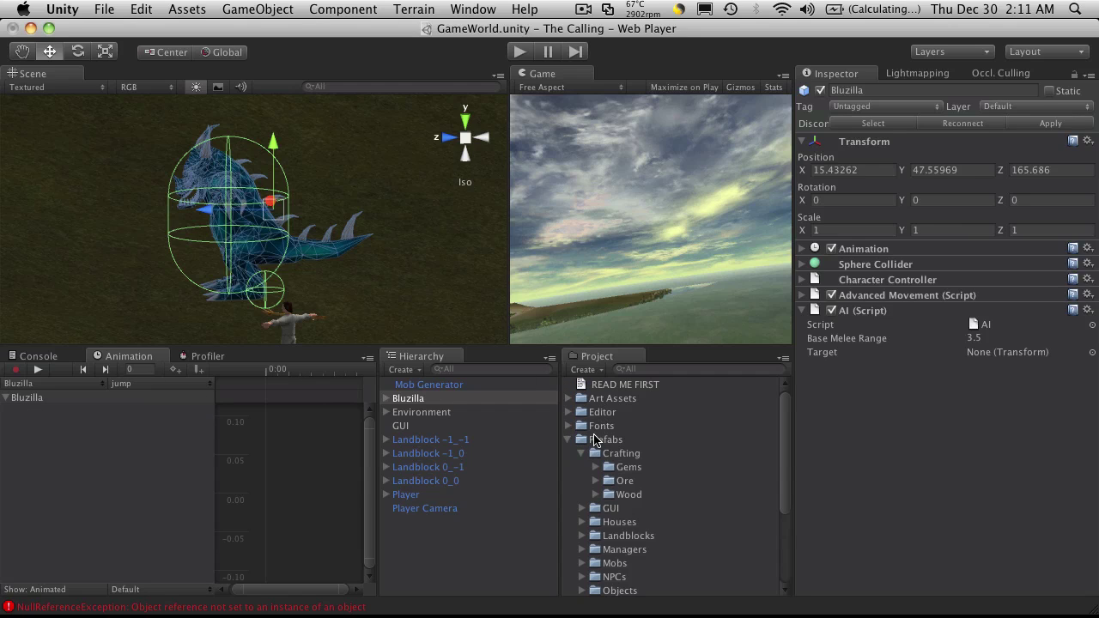
{"action": "left_click", "coordinate": [583, 453]}
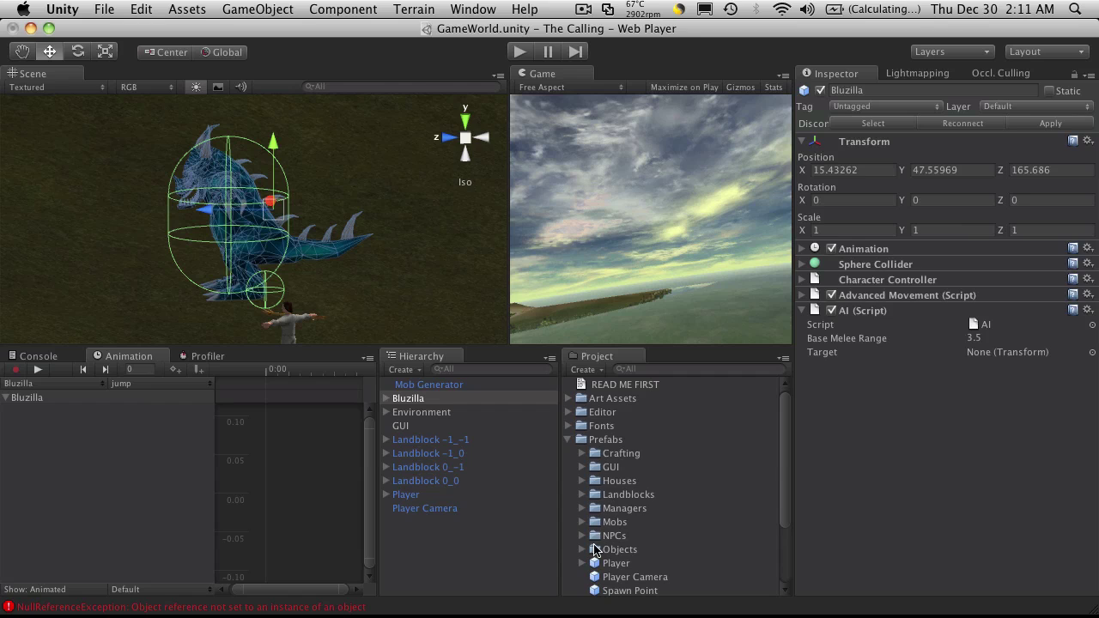
{"action": "left_click", "coordinate": [582, 522]}
{"action": "scroll", "coordinate": [657, 535], "scroll_direction": "down", "scroll_amount": 2}
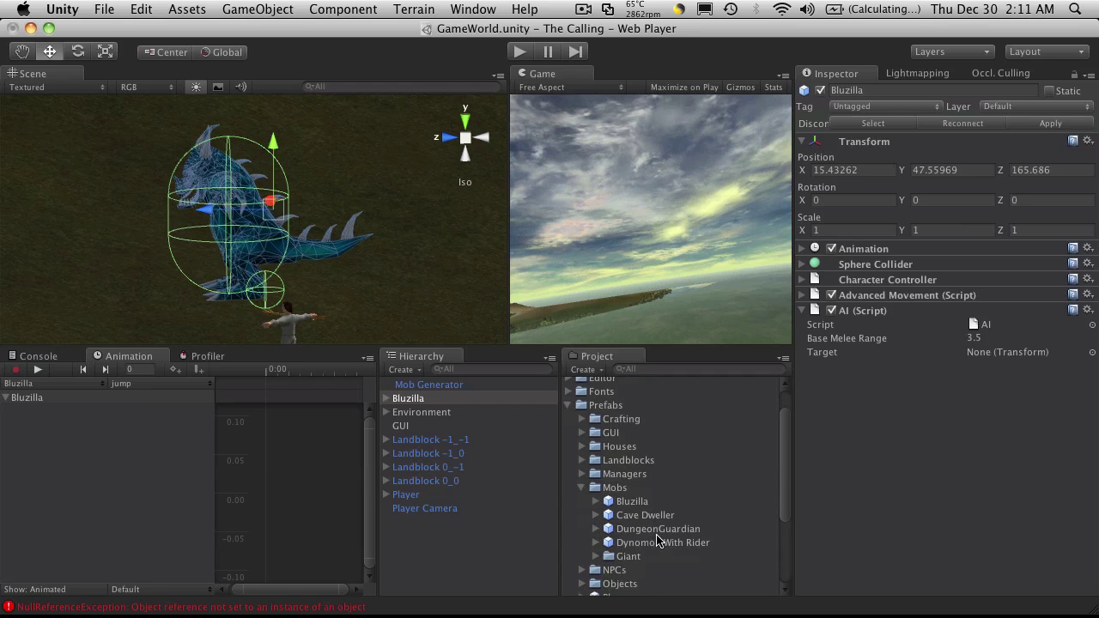
{"action": "left_click", "coordinate": [618, 477]}
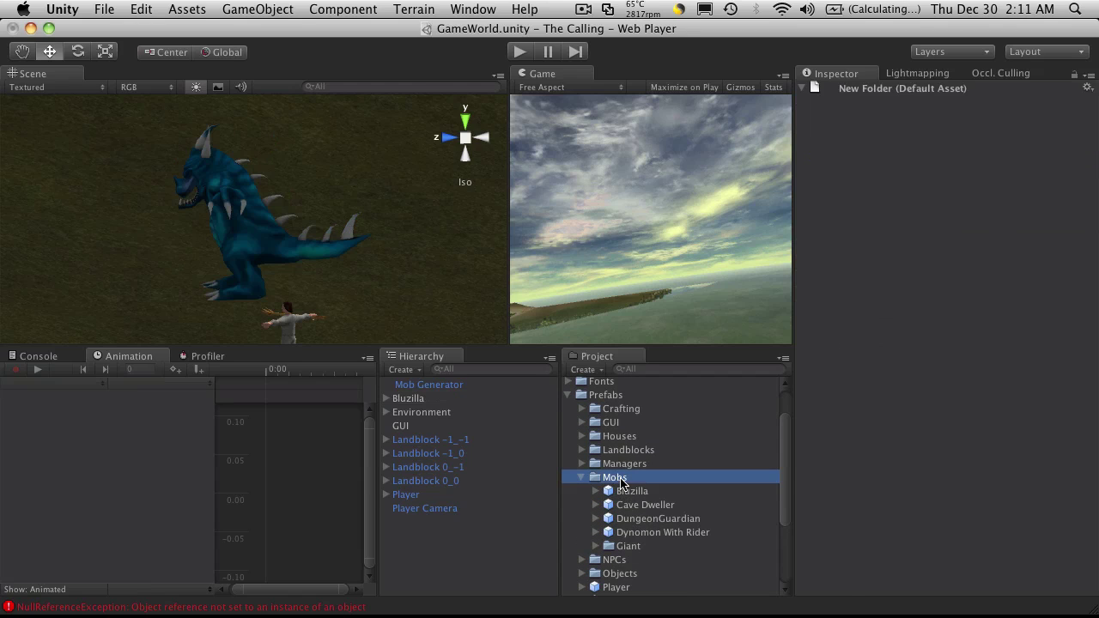
{"action": "right_click", "coordinate": [621, 477]}
{"action": "left_click", "coordinate": [660, 469]}
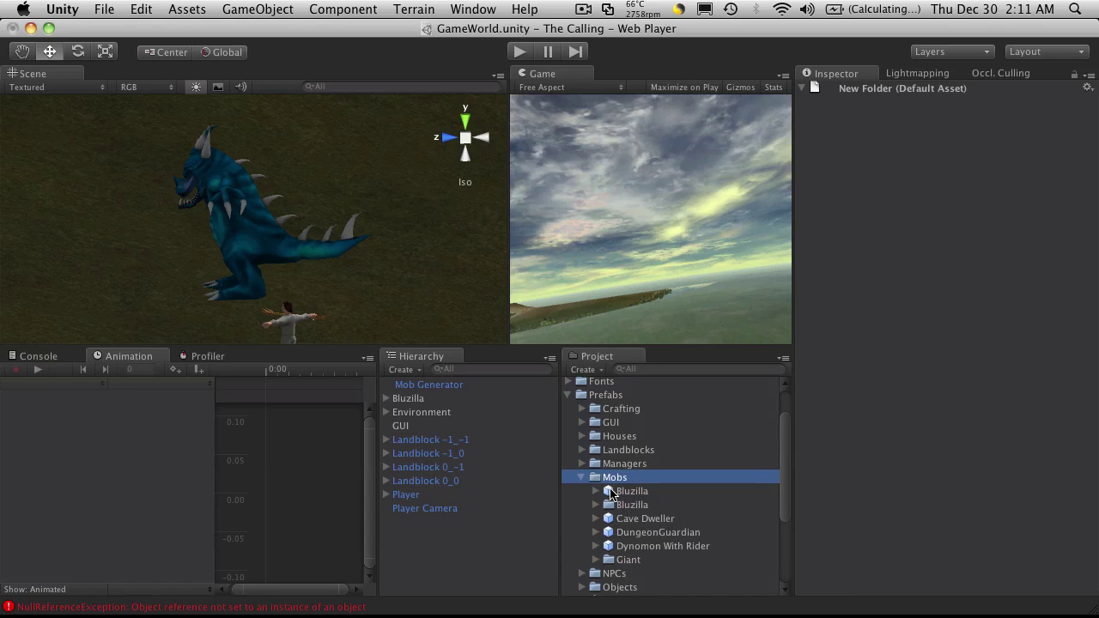
Step: Move the Bluzilla prefab into the Bluzilla folder under Mobs and inspect its U3DMesh and SceneRoot0 children
{"action": "left_click_drag", "start_coordinate": [611, 493], "coordinate": [611, 506]}
{"action": "left_click", "coordinate": [611, 505]}
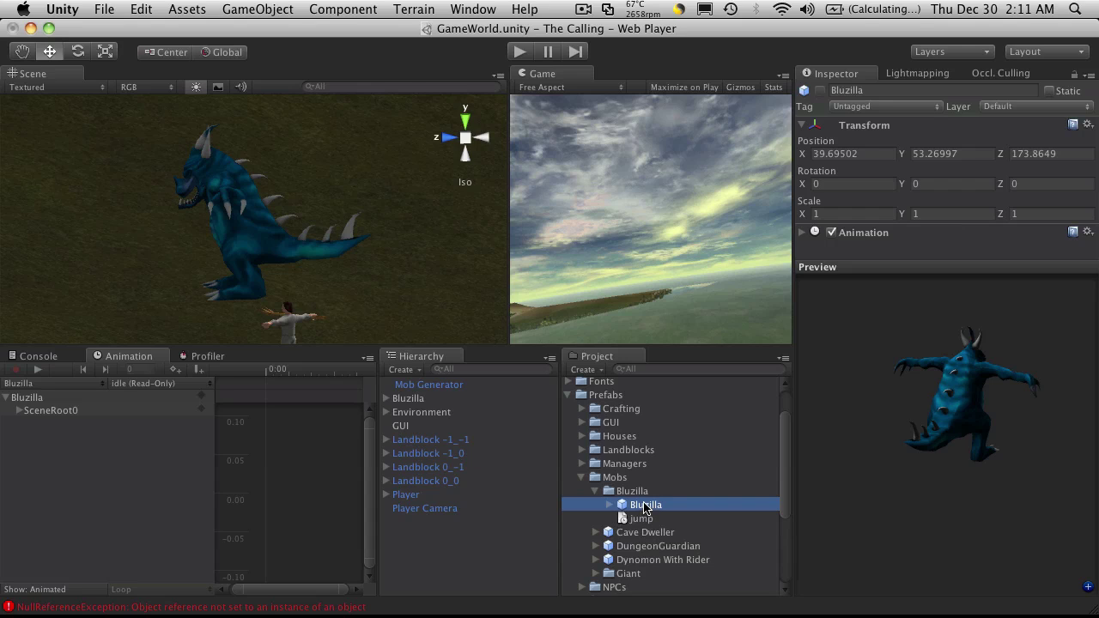
{"action": "left_click", "coordinate": [643, 505]}
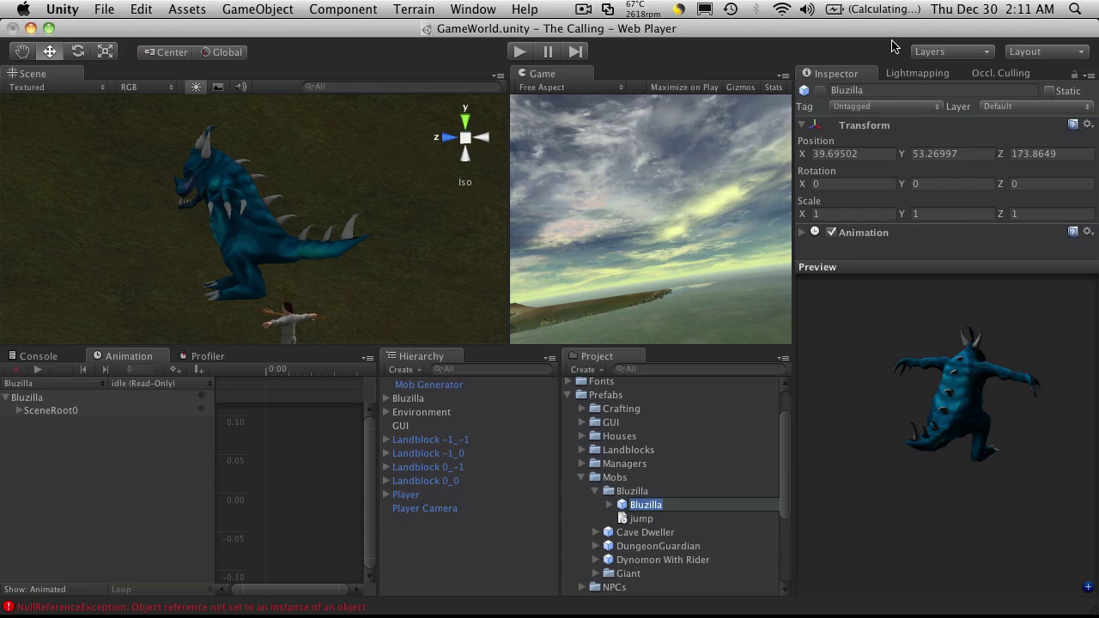
{"action": "left_click", "coordinate": [608, 505]}
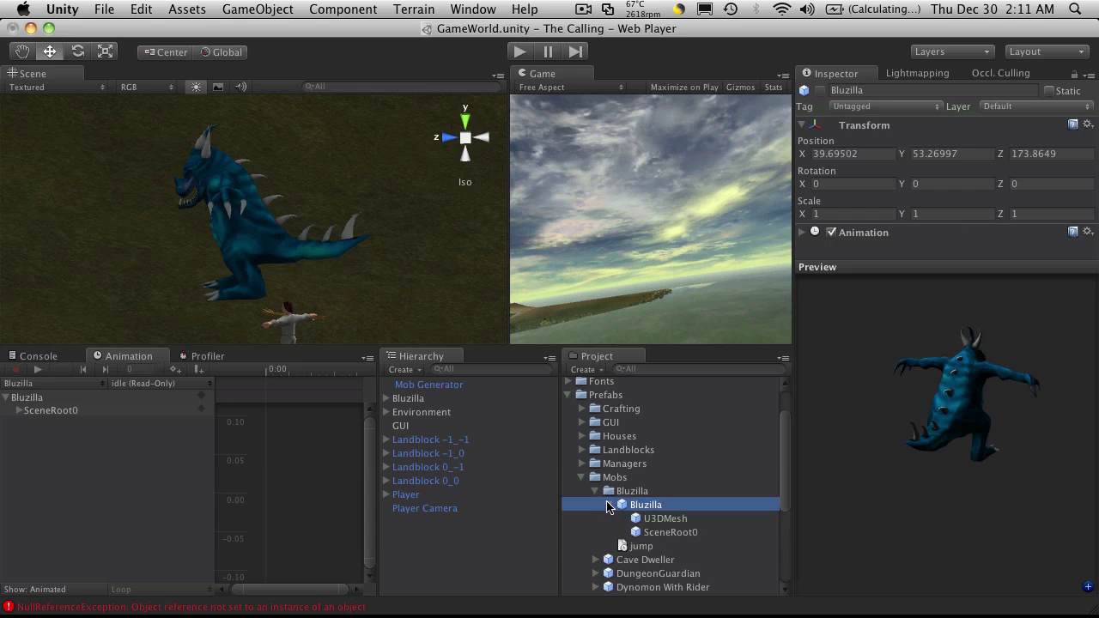
{"action": "left_click", "coordinate": [645, 531]}
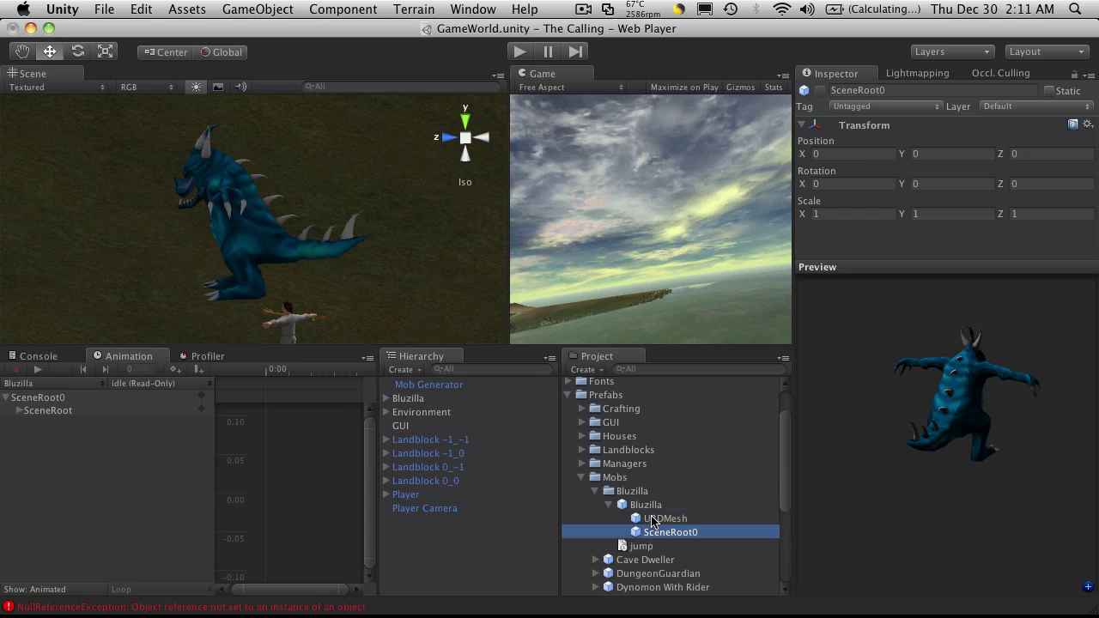
{"action": "left_click", "coordinate": [652, 520]}
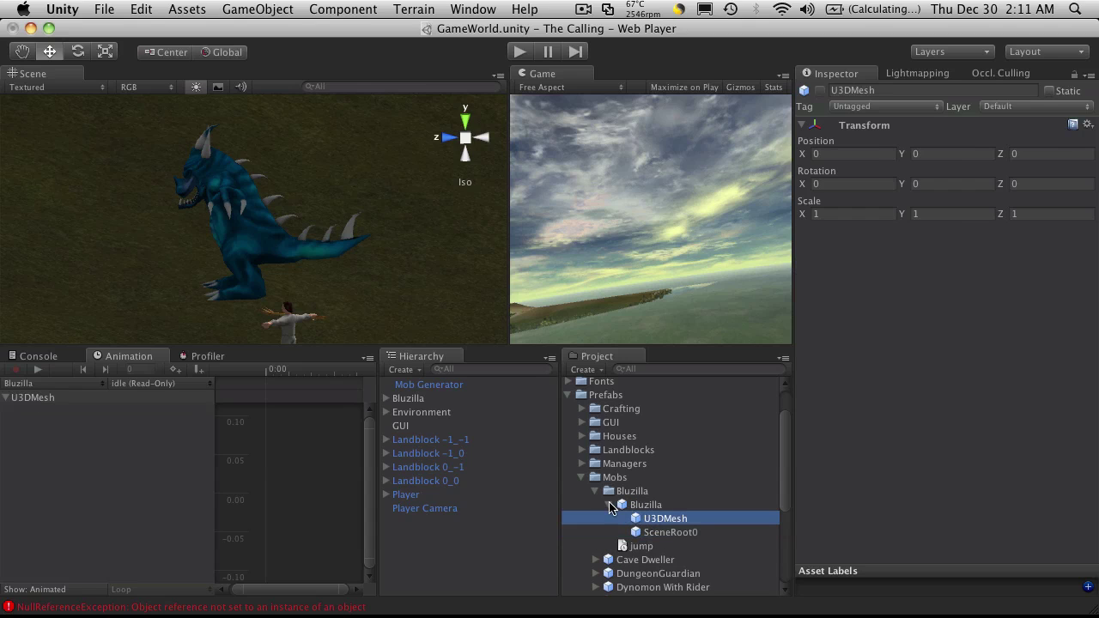
{"action": "left_click", "coordinate": [608, 505]}
Step: Check the scene Bluzilla's animation list, apply its changes to the prefab, and inspect the updated prefab
{"action": "left_click", "coordinate": [410, 398]}
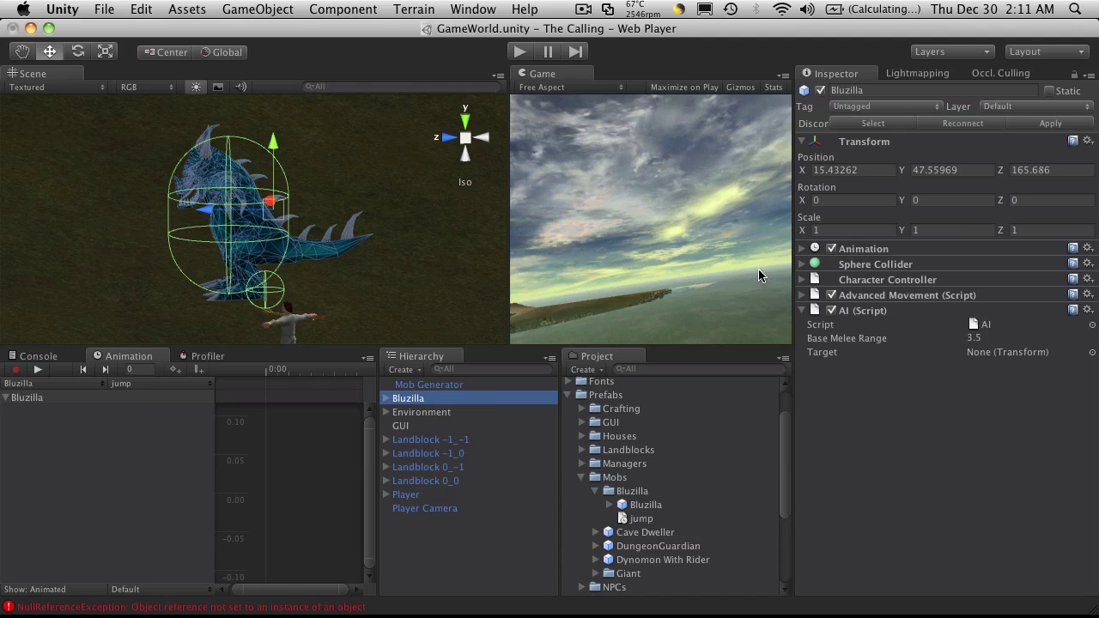
{"action": "left_click", "coordinate": [803, 250]}
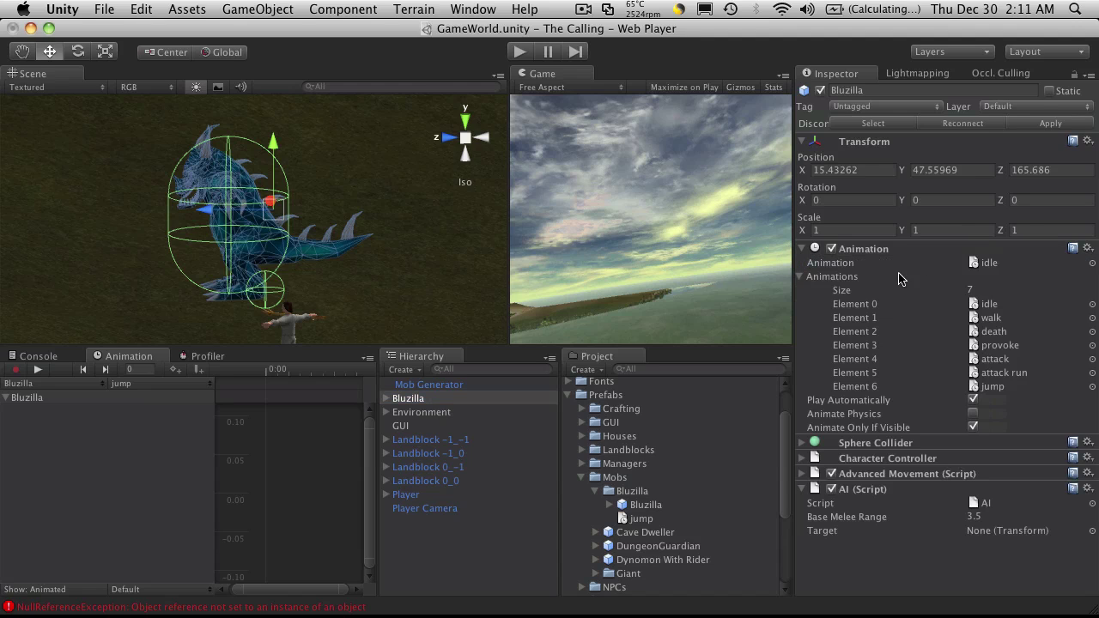
{"action": "left_click", "coordinate": [1001, 293]}
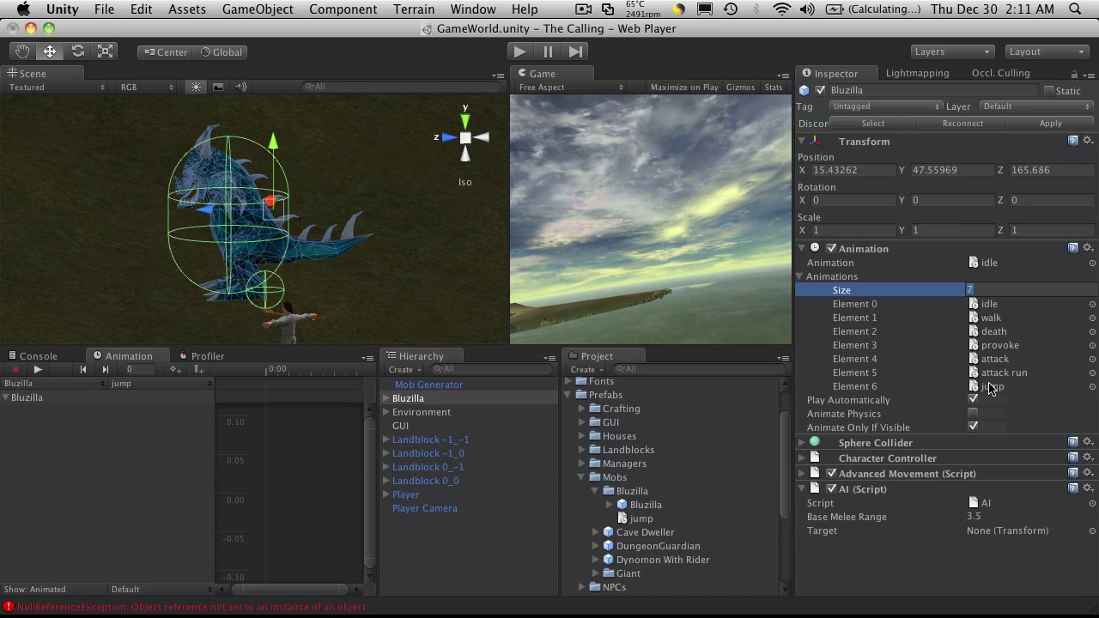
{"action": "left_click", "coordinate": [1056, 126]}
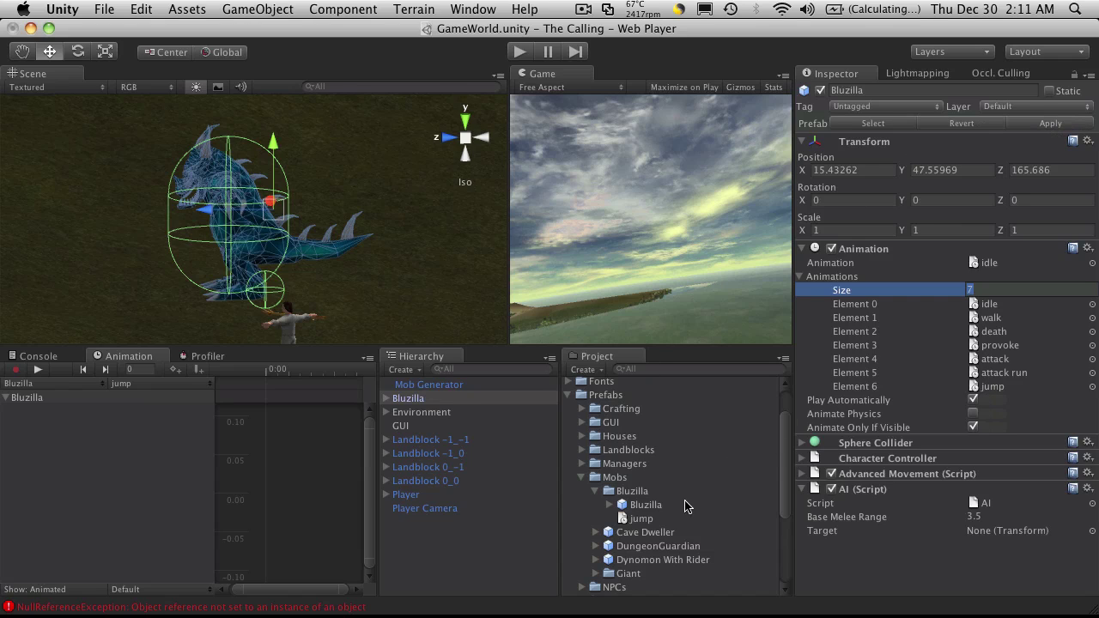
{"action": "left_click", "coordinate": [650, 505]}
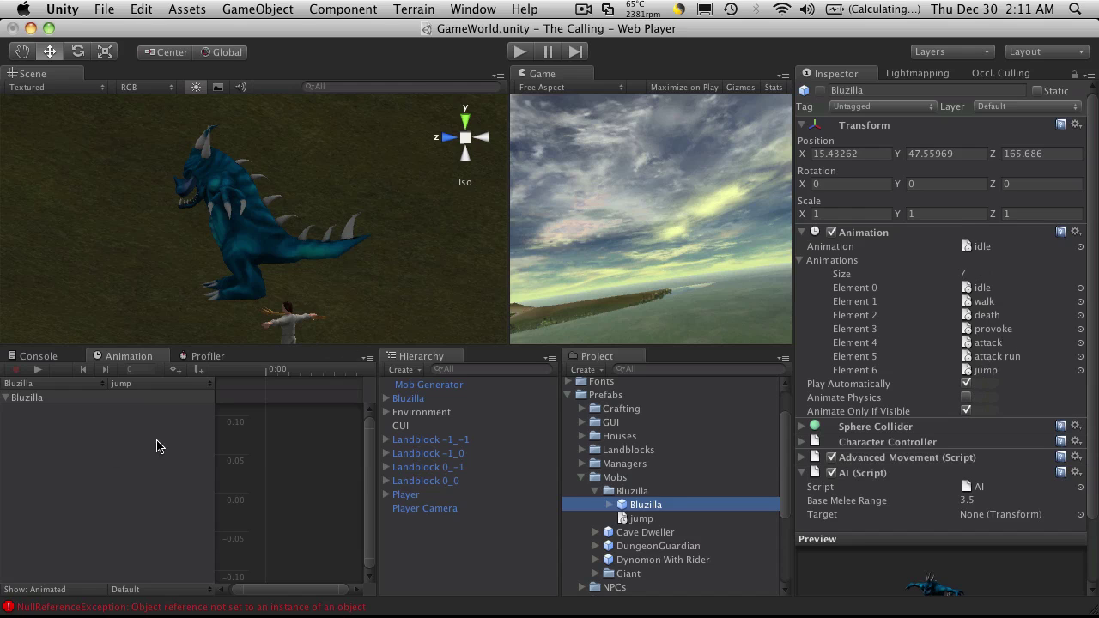
Step: Clear the console, test the game in play mode, read the details of both logged errors, and stop playing
{"action": "left_click", "coordinate": [39, 357]}
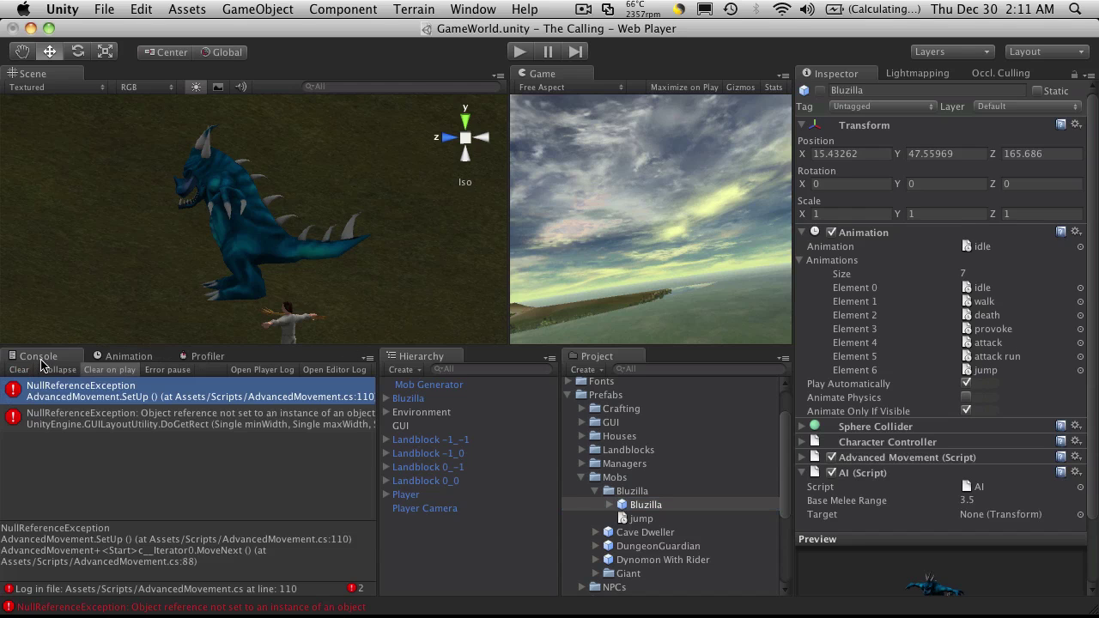
{"action": "left_click", "coordinate": [18, 369]}
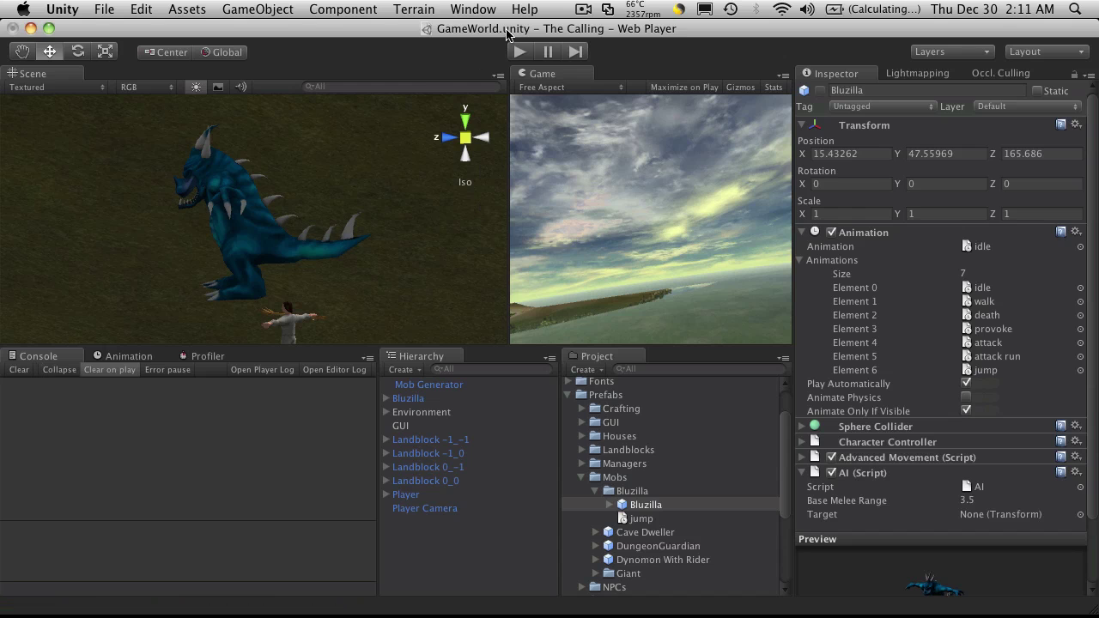
{"action": "left_click", "coordinate": [520, 52]}
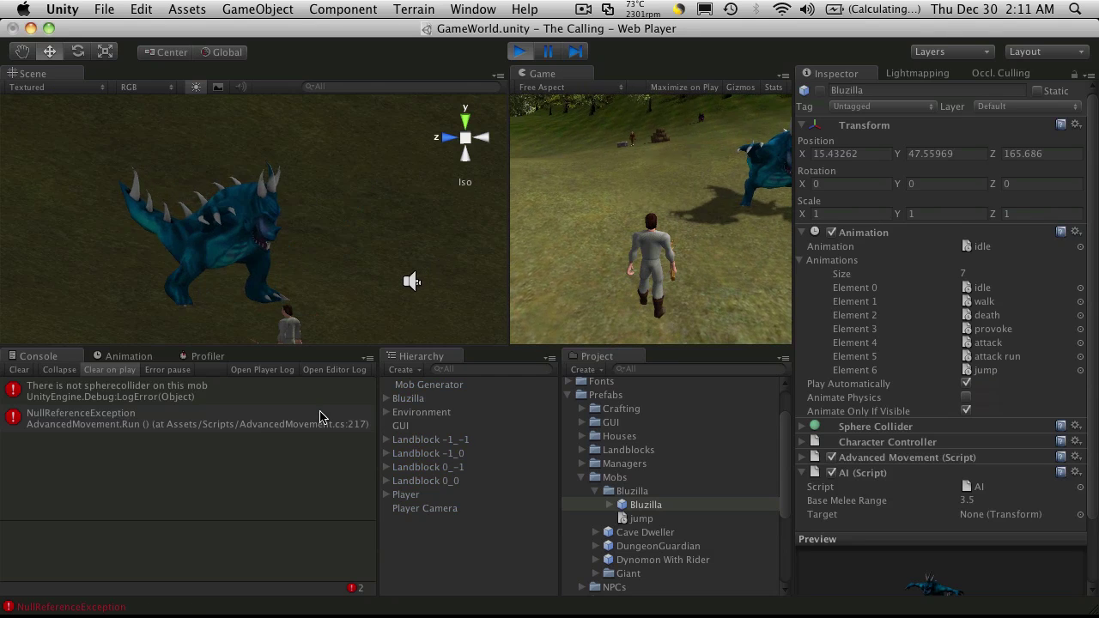
{"action": "left_click", "coordinate": [168, 401]}
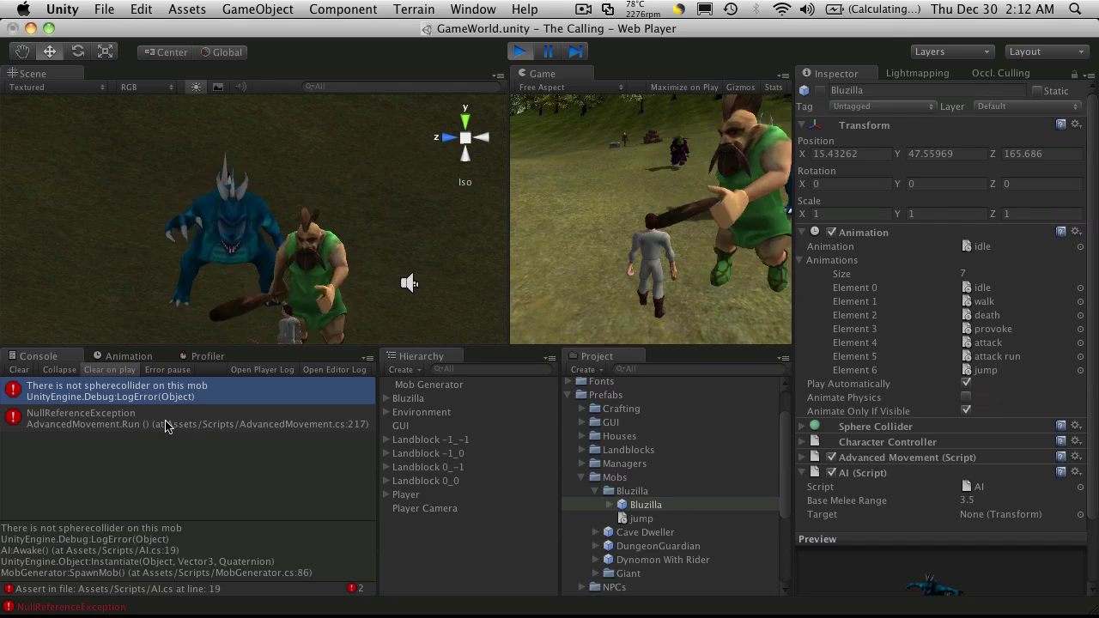
{"action": "left_click", "coordinate": [183, 417]}
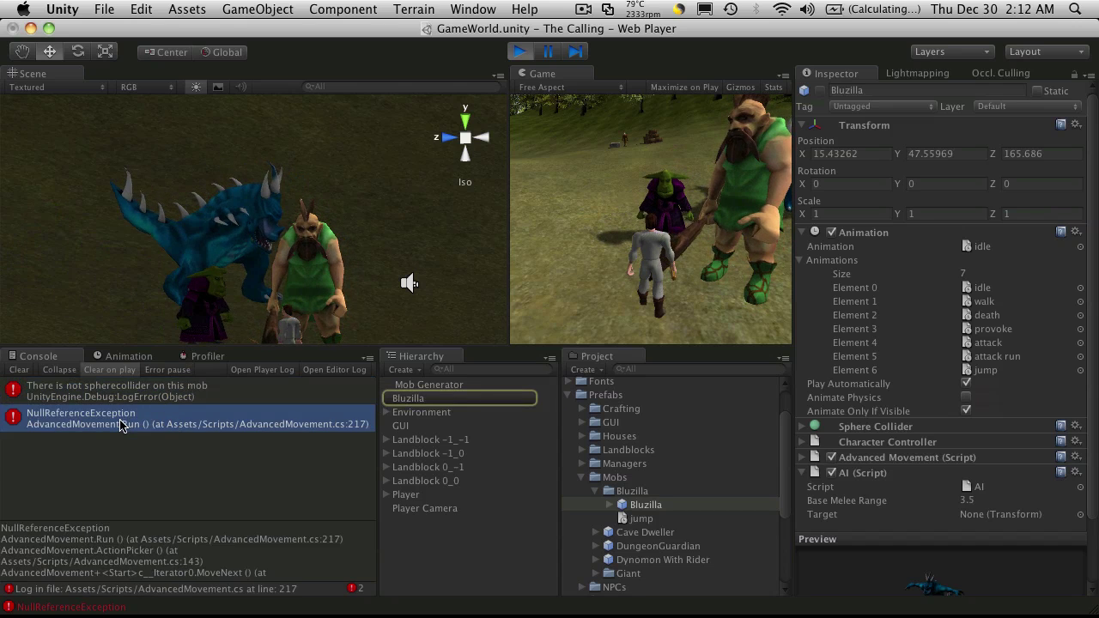
{"action": "left_click", "coordinate": [519, 52]}
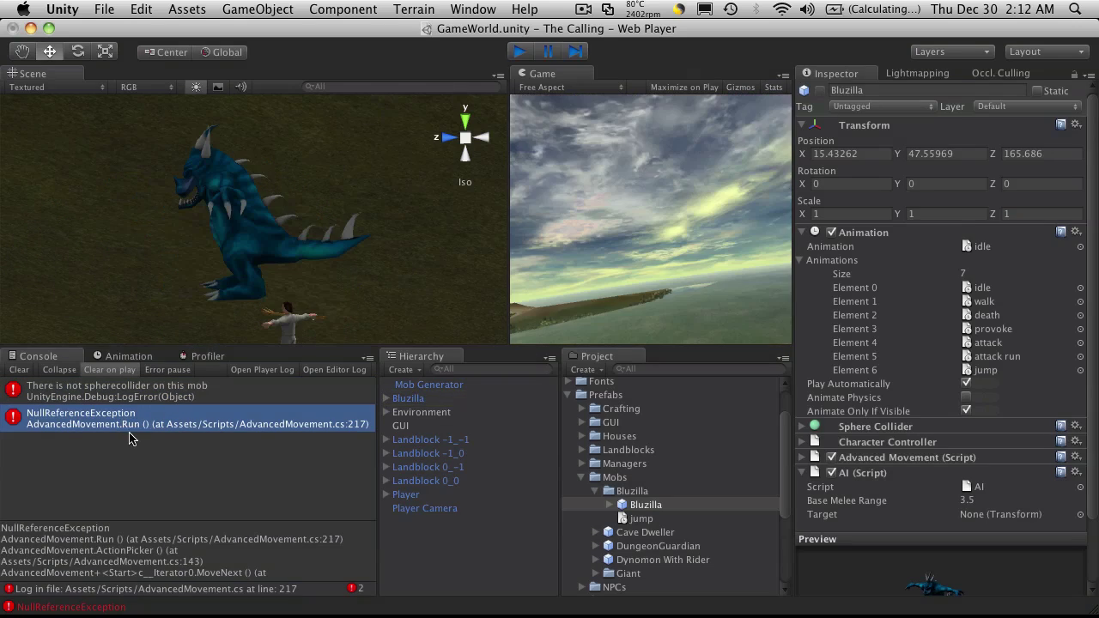
Step: Open the NullReferenceException's source line in AdvancedMovement.cs in MonoDevelop and review the run animation and movement code
{"action": "double_click", "coordinate": [140, 420]}
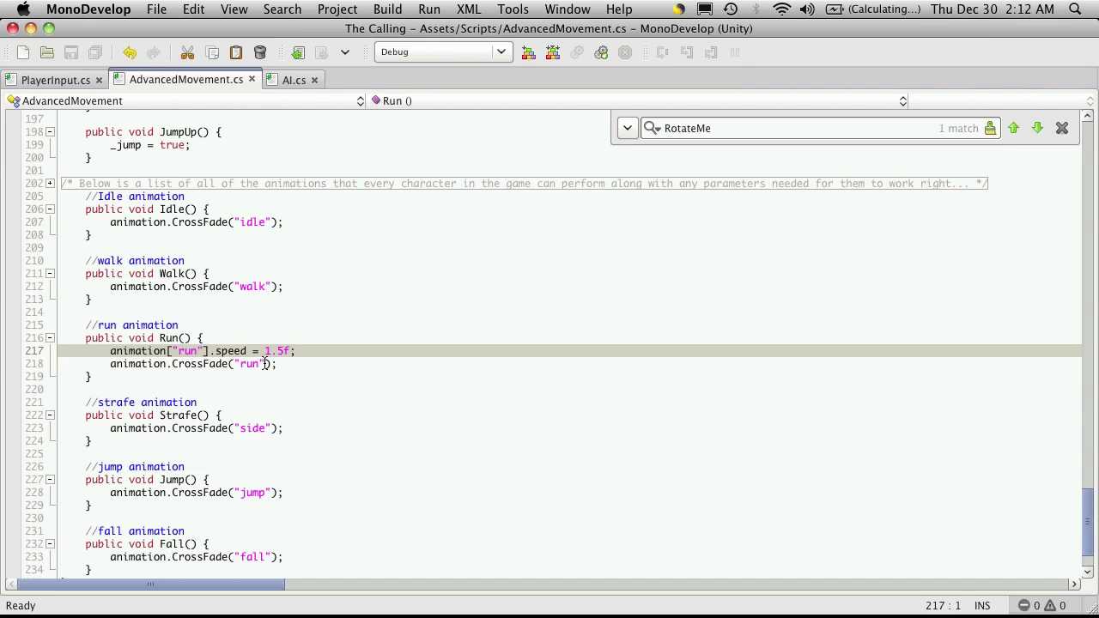
{"action": "scroll", "coordinate": [267, 364], "scroll_direction": "up", "scroll_amount": 12}
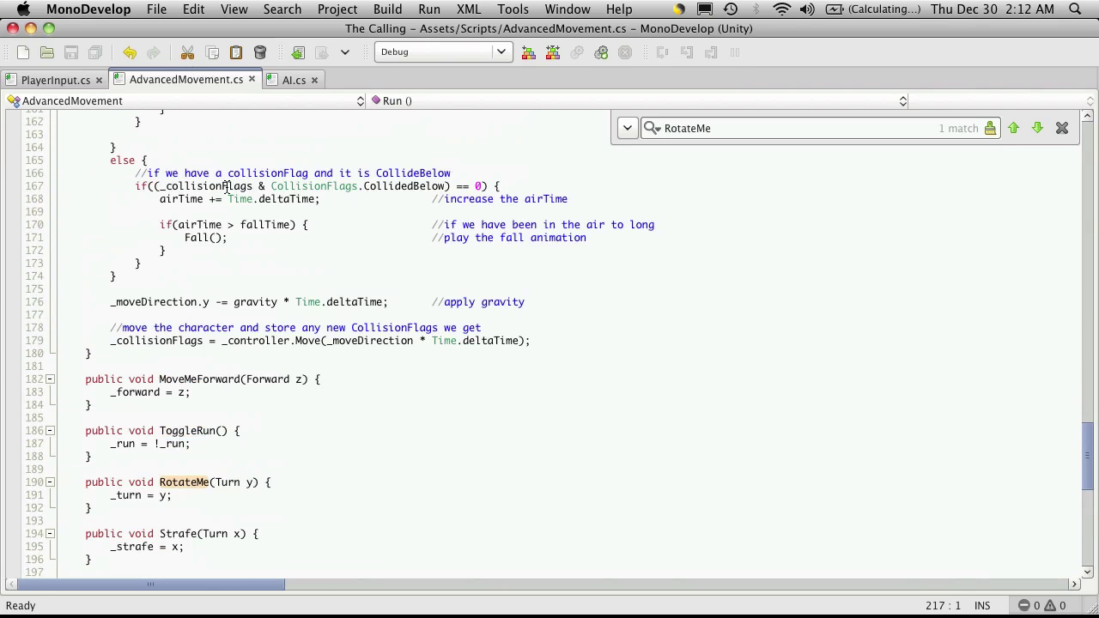
{"action": "scroll", "coordinate": [228, 187], "scroll_direction": "up", "scroll_amount": 2}
Step: In AI.cs, move the SphereCollider lookup and its null check from Awake() to the beginning of Start(), followed by blank lines
{"action": "left_click", "coordinate": [292, 80]}
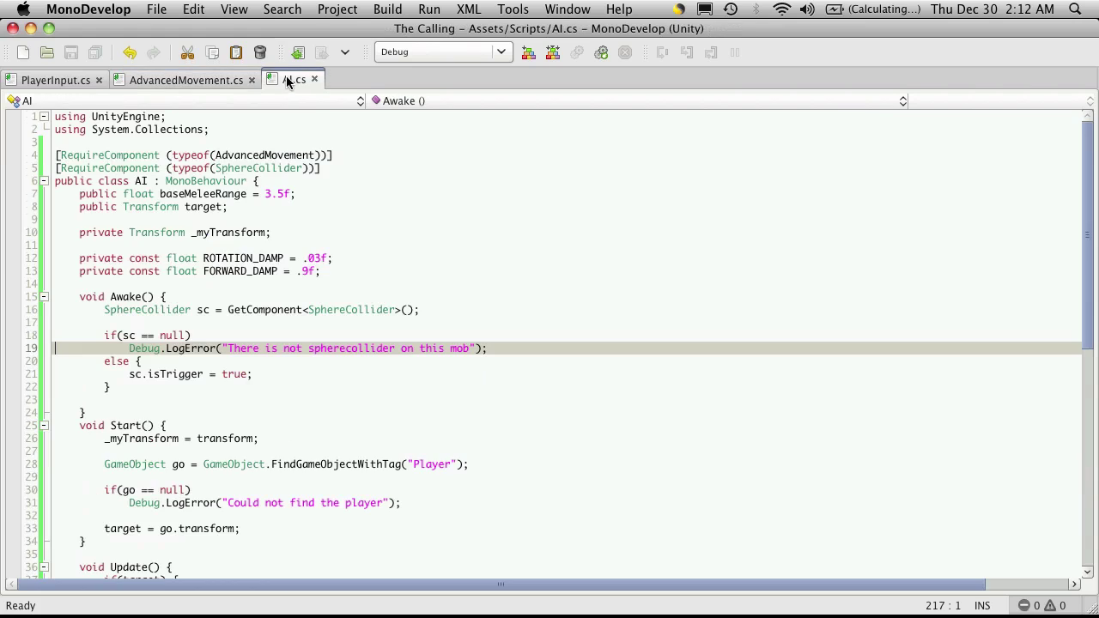
{"action": "left_click", "coordinate": [189, 323]}
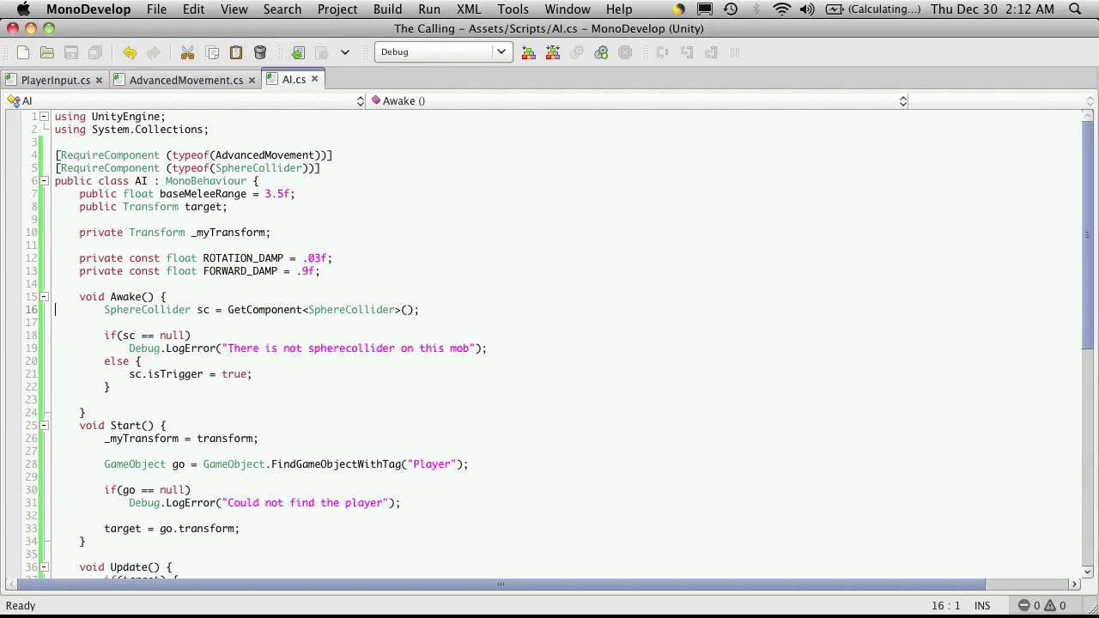
{"action": "key", "text": "shift+Down"}
{"action": "key", "text": "shift+Down"}
{"action": "key", "text": "shift+Down"}
{"action": "key", "text": "shift+Down"}
{"action": "key", "text": "shift+Down"}
{"action": "key", "text": "shift+Down"}
{"action": "key", "text": "shift+Down"}
{"action": "key", "text": "shift+Down"}
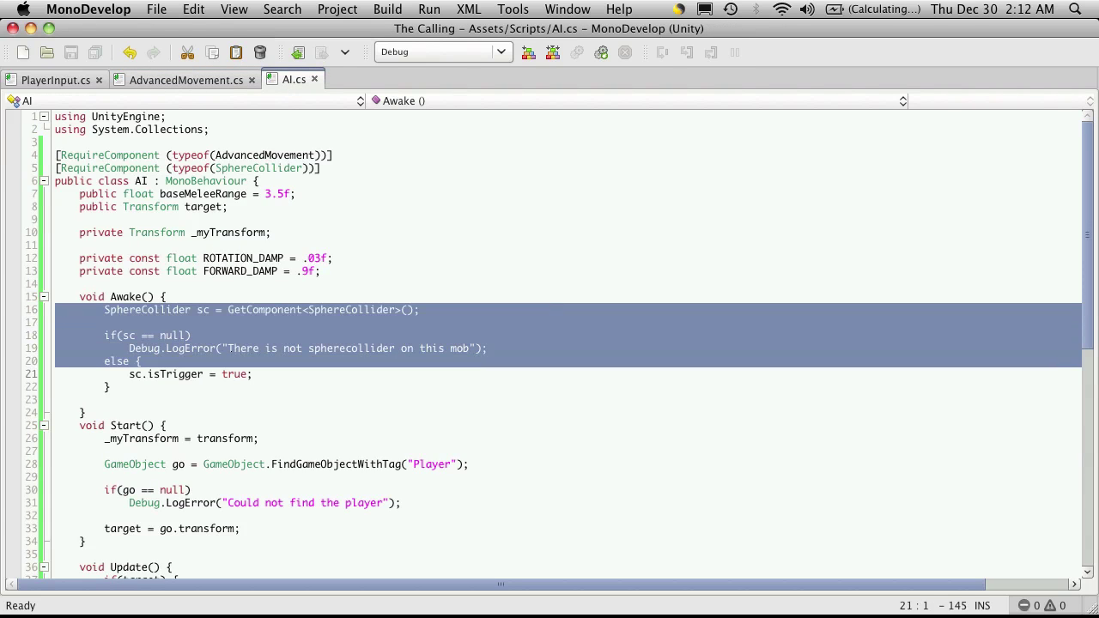
{"action": "key", "text": "shift+Up"}
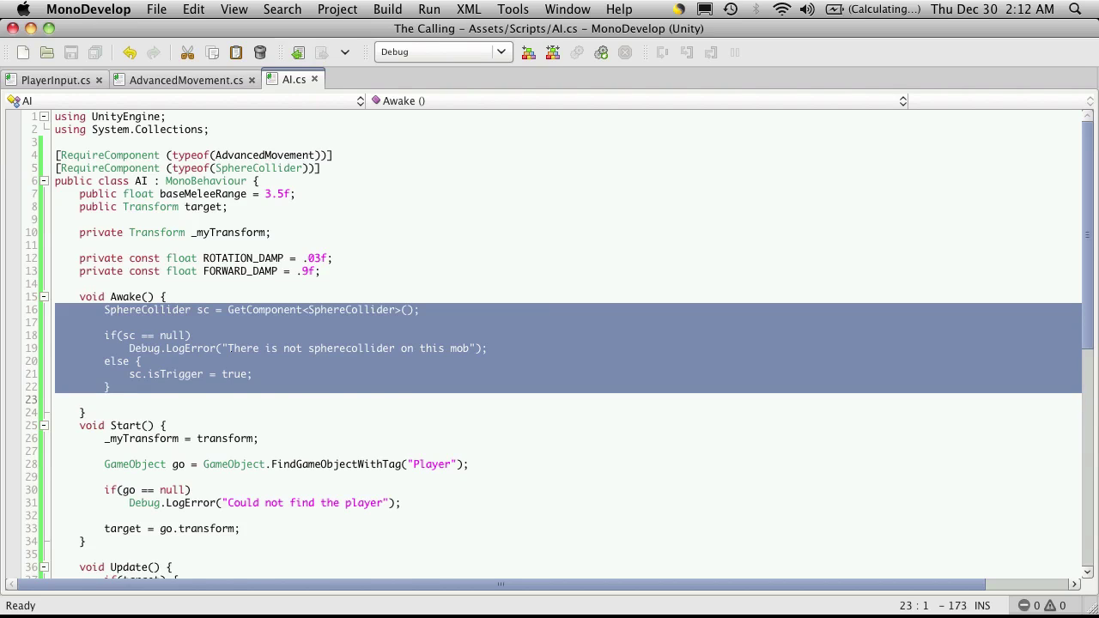
{"action": "key", "text": "ctrl+x"}
{"action": "left_click", "coordinate": [55, 347]}
{"action": "key", "text": "ctrl+v"}
{"action": "key", "text": "Return"}
{"action": "key", "text": "Return"}
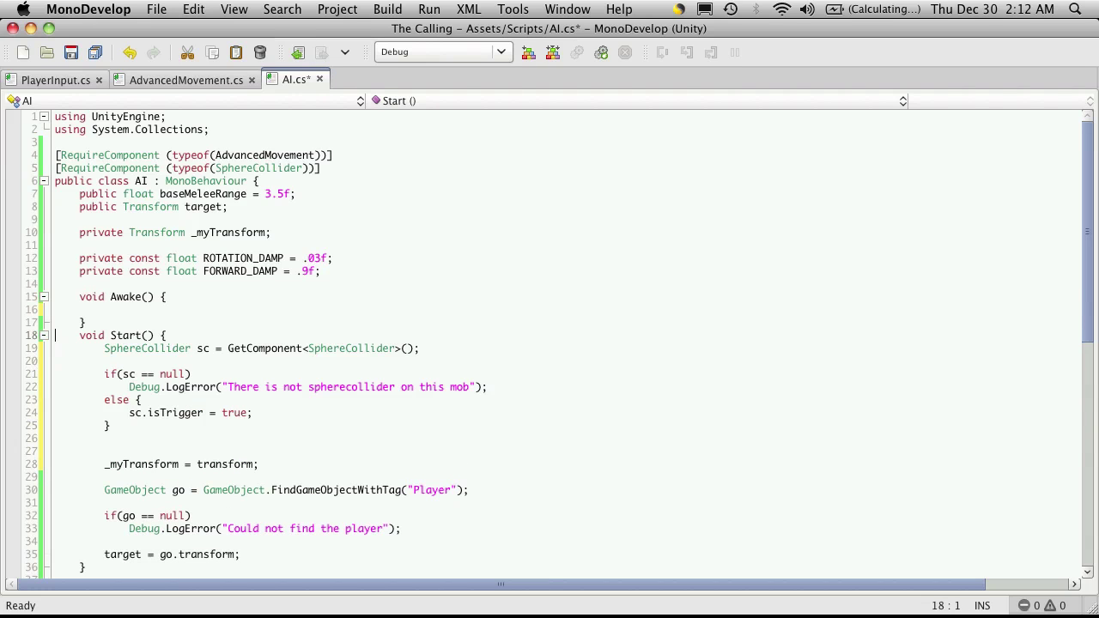
Step: Remove the blank line inside Awake(), add one before Start(), save AI.cs, and switch back to Unity
{"action": "left_click", "coordinate": [55, 322]}
{"action": "key", "text": "Down"}
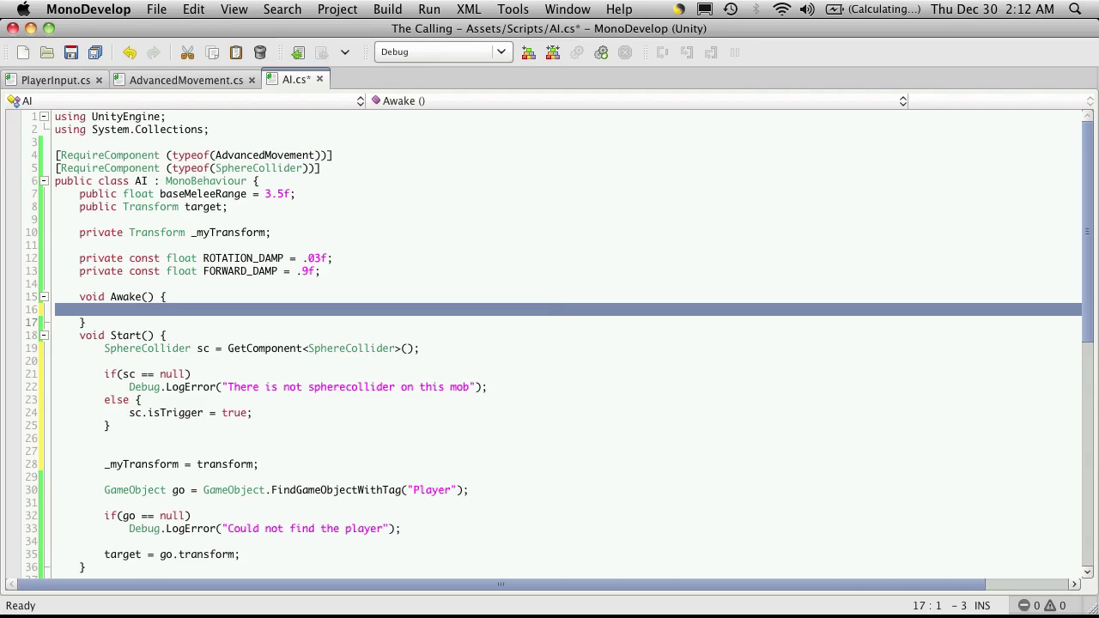
{"action": "key", "text": "Delete"}
{"action": "key", "text": "Down"}
{"action": "key", "text": "Return"}
{"action": "key", "text": "super+s"}
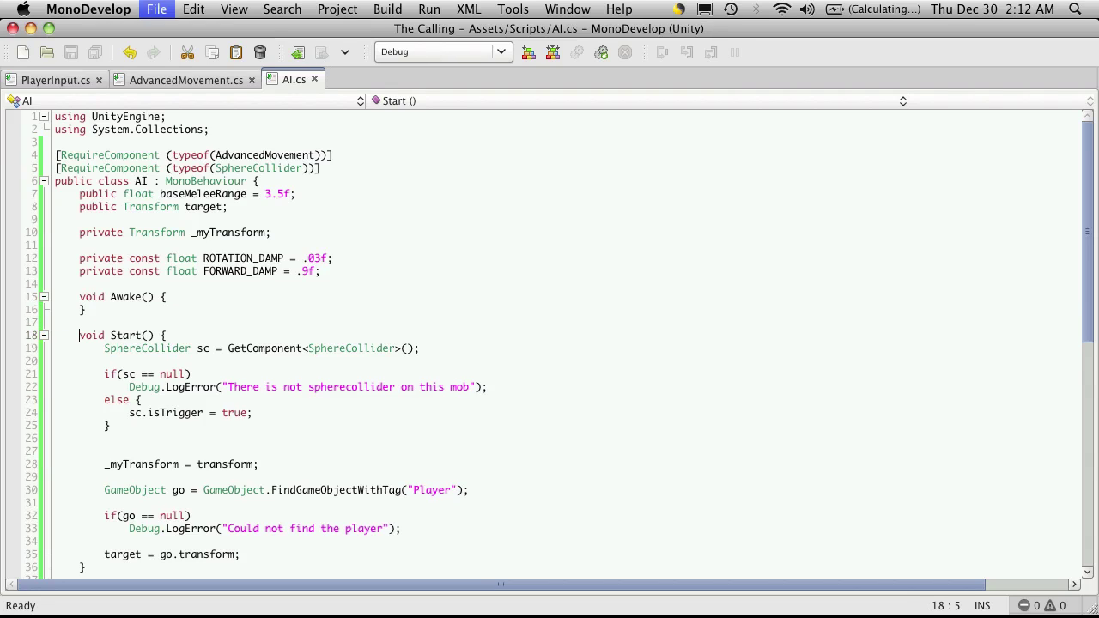
{"action": "key", "text": "super+Tab"}
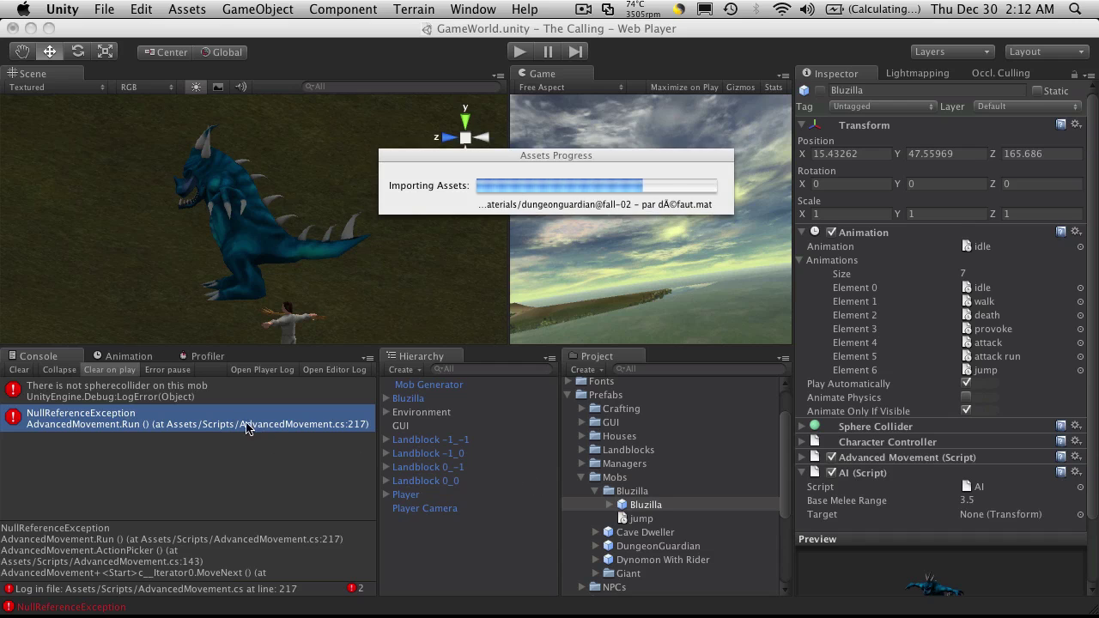
Step: Locate the walk clip used by Bluzilla's Animation component, duplicate it, and name the copy run
{"action": "left_click", "coordinate": [416, 399]}
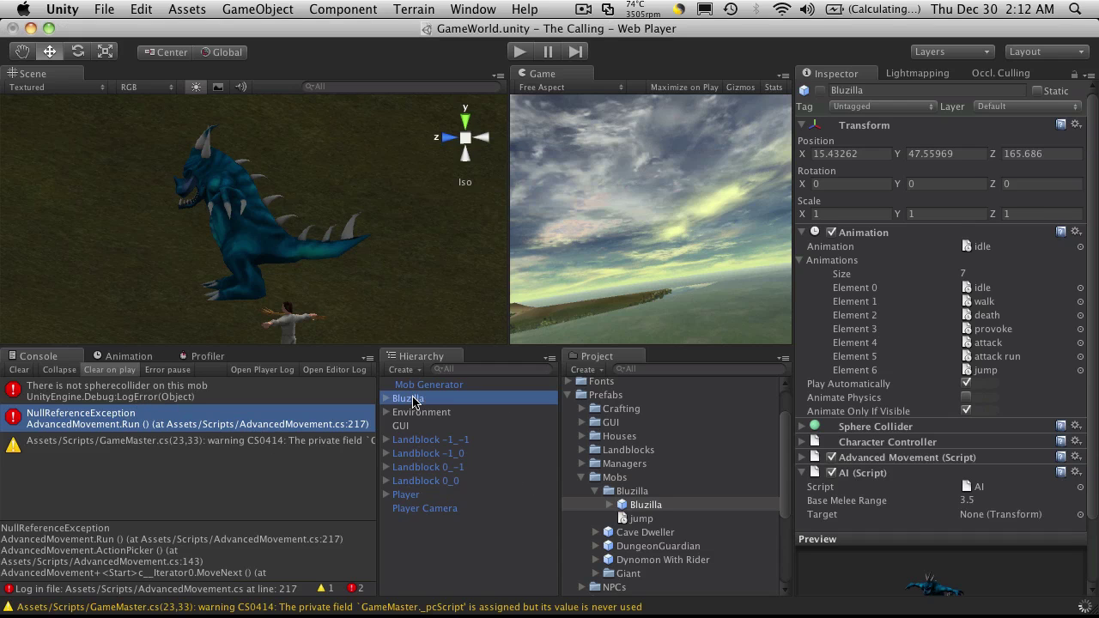
{"action": "left_click", "coordinate": [123, 358]}
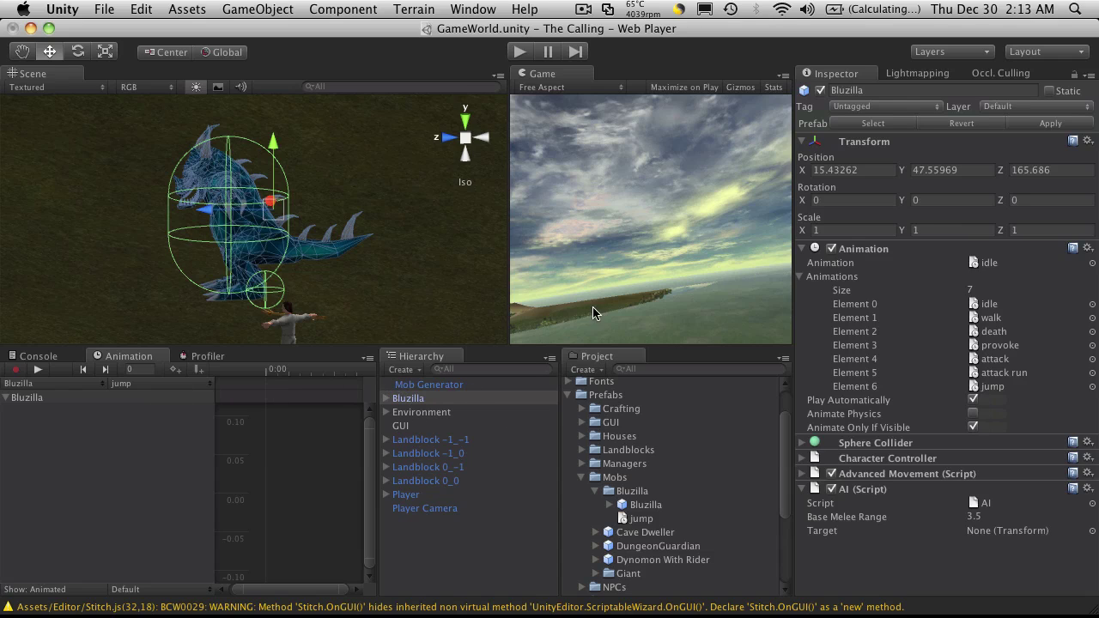
{"action": "left_click", "coordinate": [419, 398]}
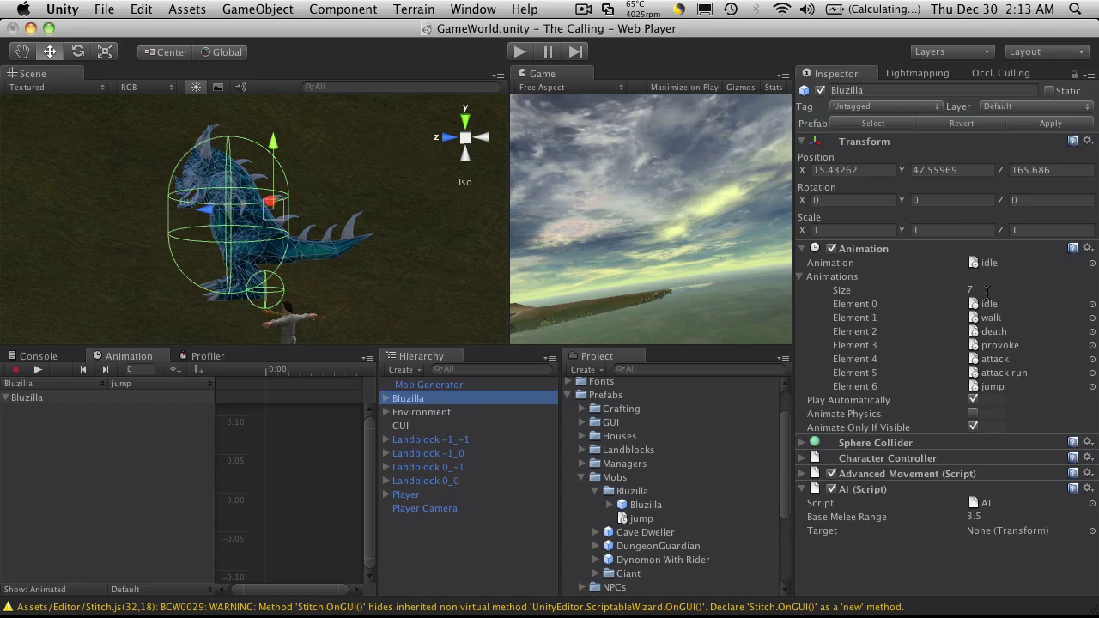
{"action": "left_click", "coordinate": [992, 318]}
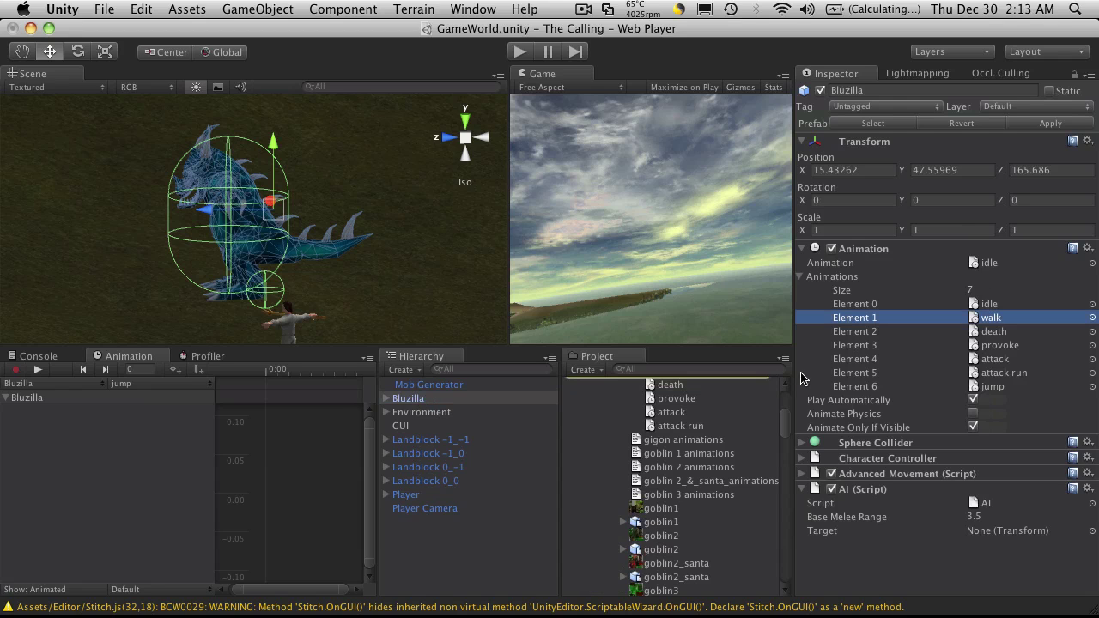
{"action": "left_click", "coordinate": [678, 397]}
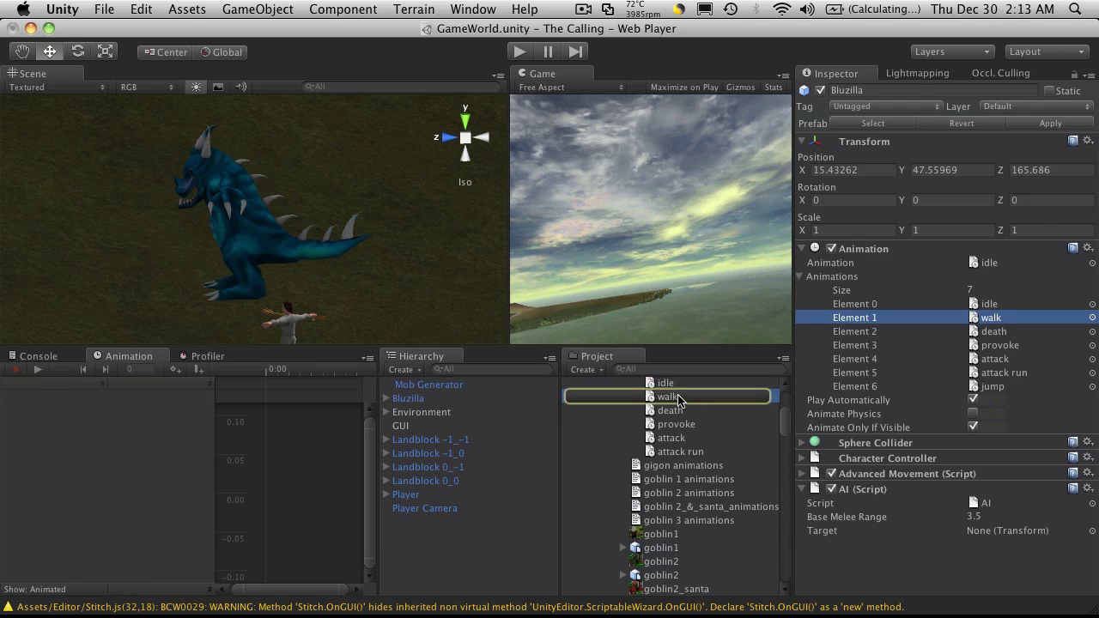
{"action": "key", "text": "super+d"}
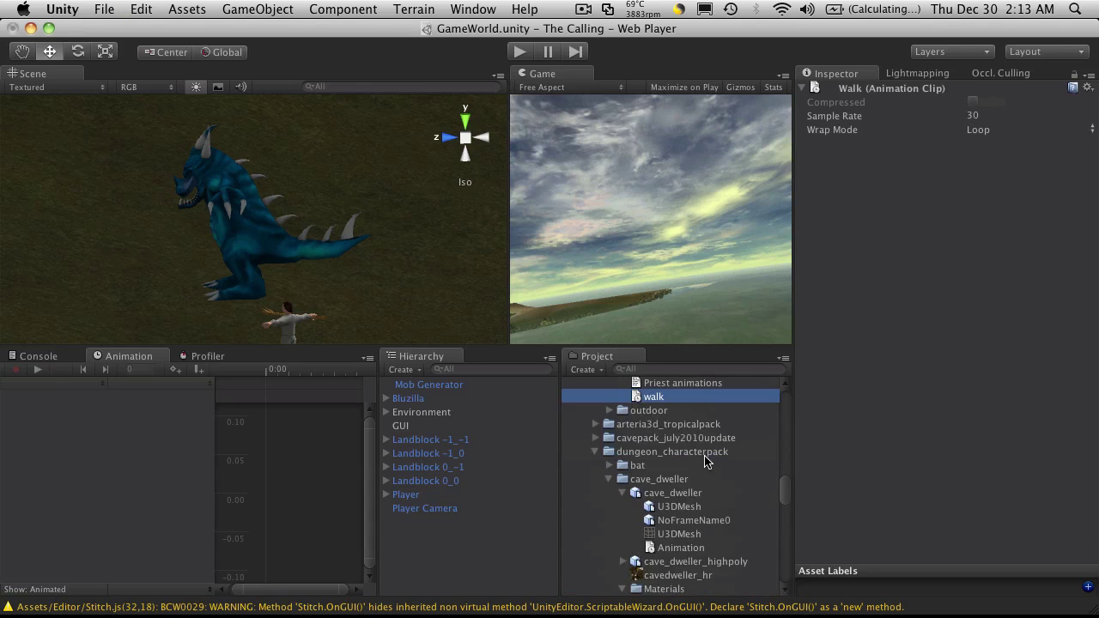
{"action": "left_click", "coordinate": [704, 458]}
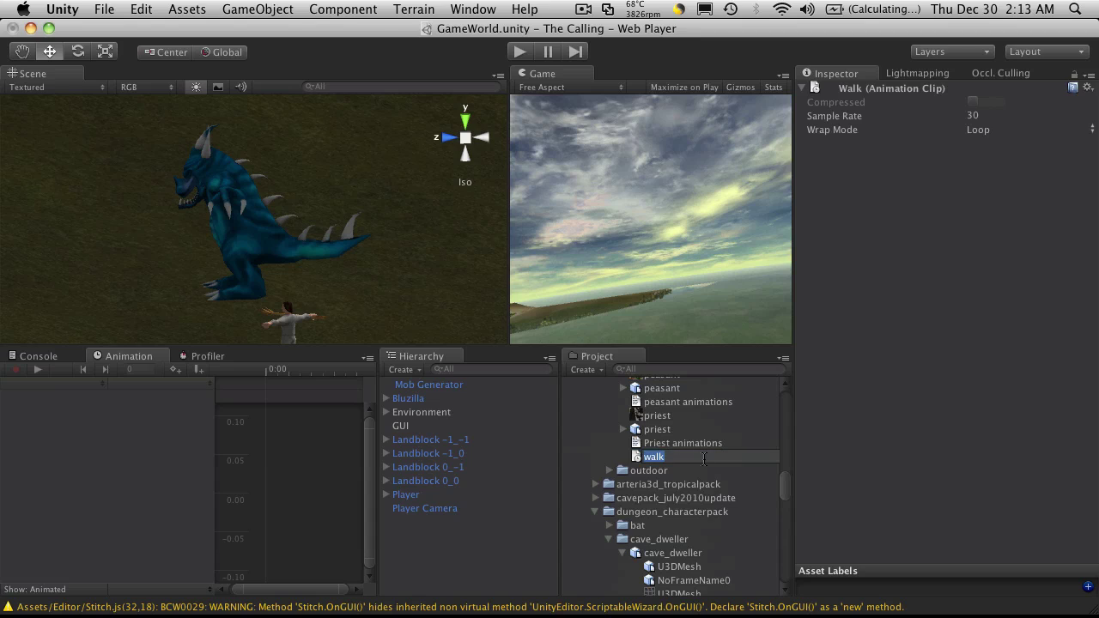
{"action": "type", "text": "R"}
{"action": "key", "text": "Return"}
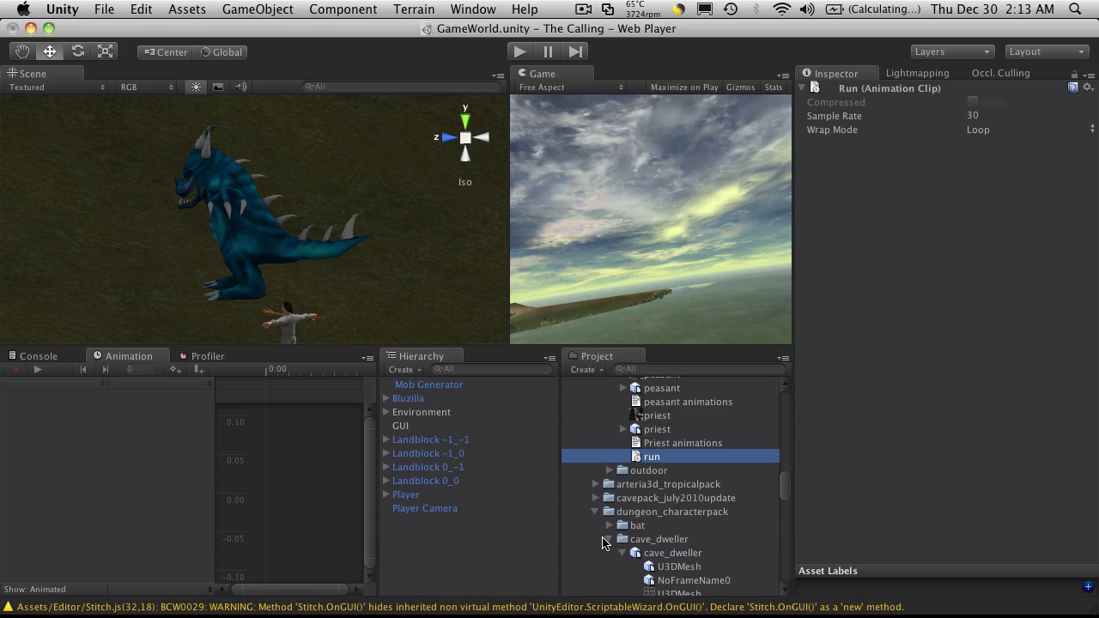
Step: Collapse the cave_dweller and dungeon_characterpack folders and move the run clip into the Bluzilla folder under Prefabs/Mobs
{"action": "left_click", "coordinate": [609, 540]}
{"action": "left_click", "coordinate": [599, 513]}
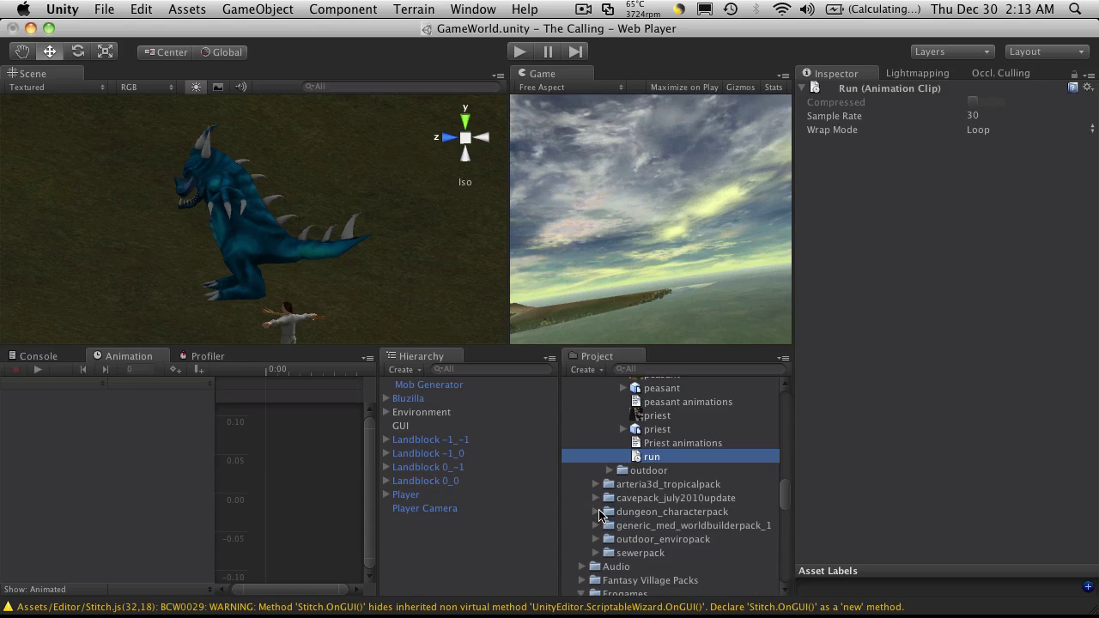
{"action": "left_click_drag", "start_coordinate": [653, 455], "coordinate": [608, 489]}
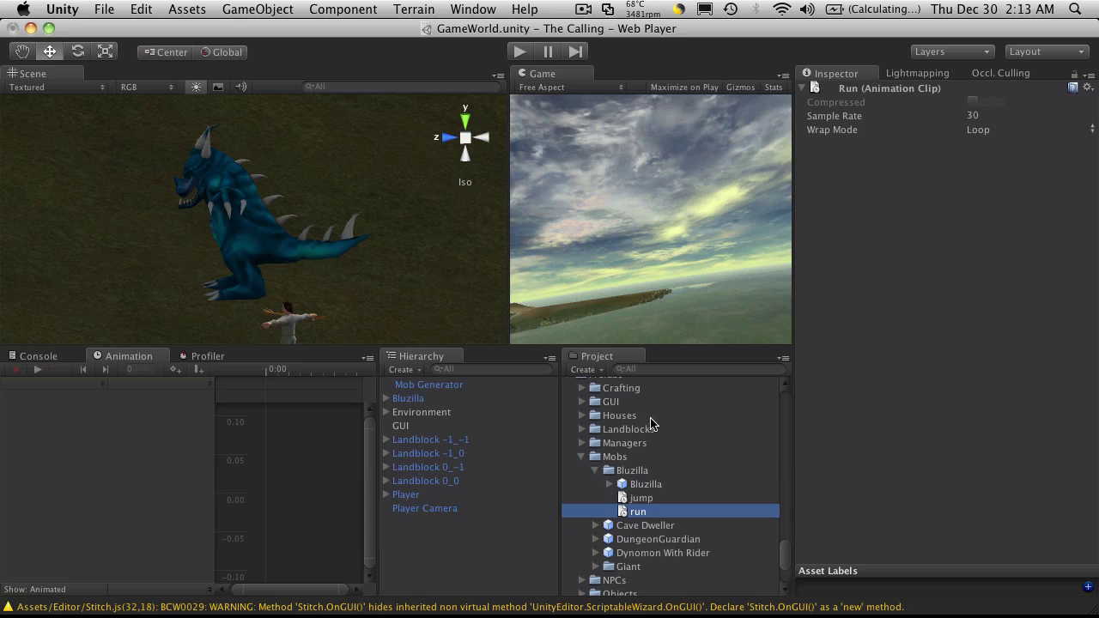
Step: Increase the Animations array size on the Bluzilla scene object to 8 and assign the run clip to Element 7
{"action": "left_click", "coordinate": [408, 398]}
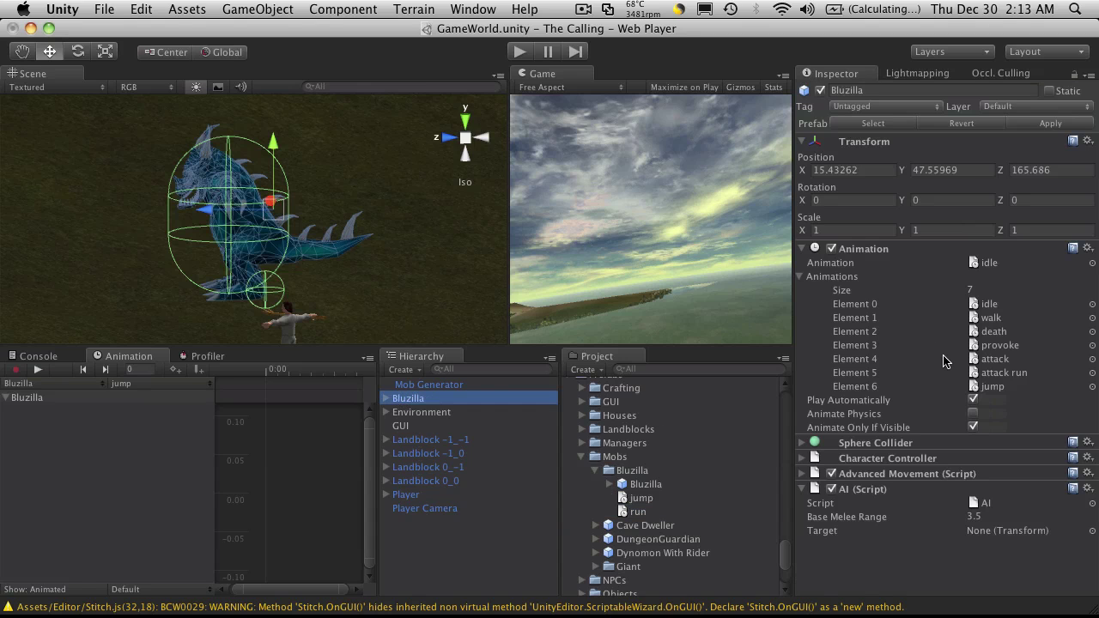
{"action": "left_click", "coordinate": [989, 293]}
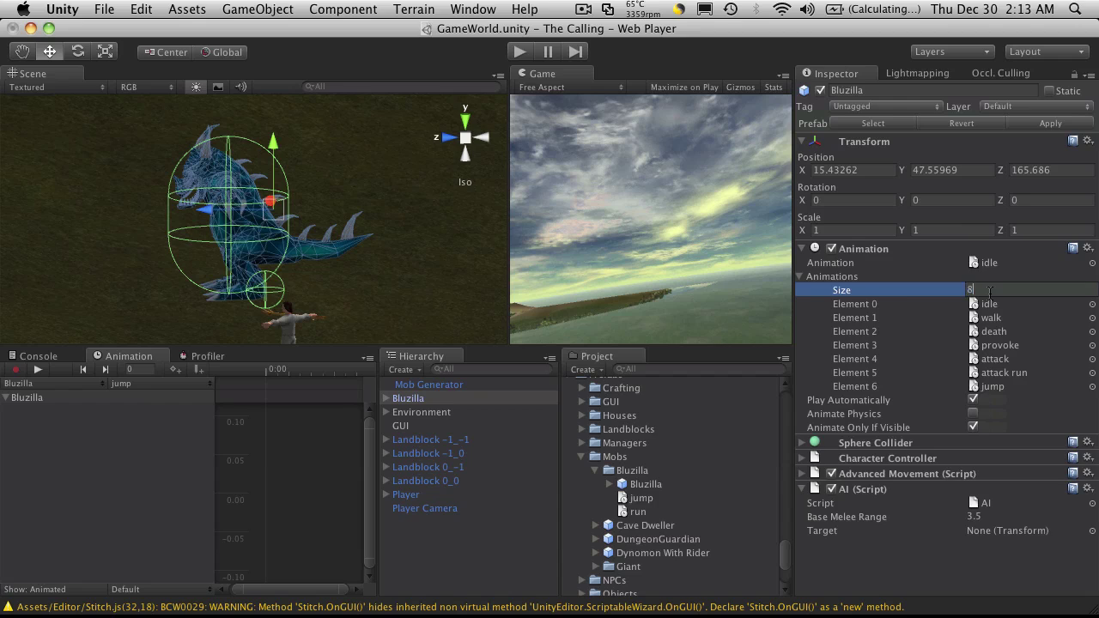
{"action": "key", "text": "Return"}
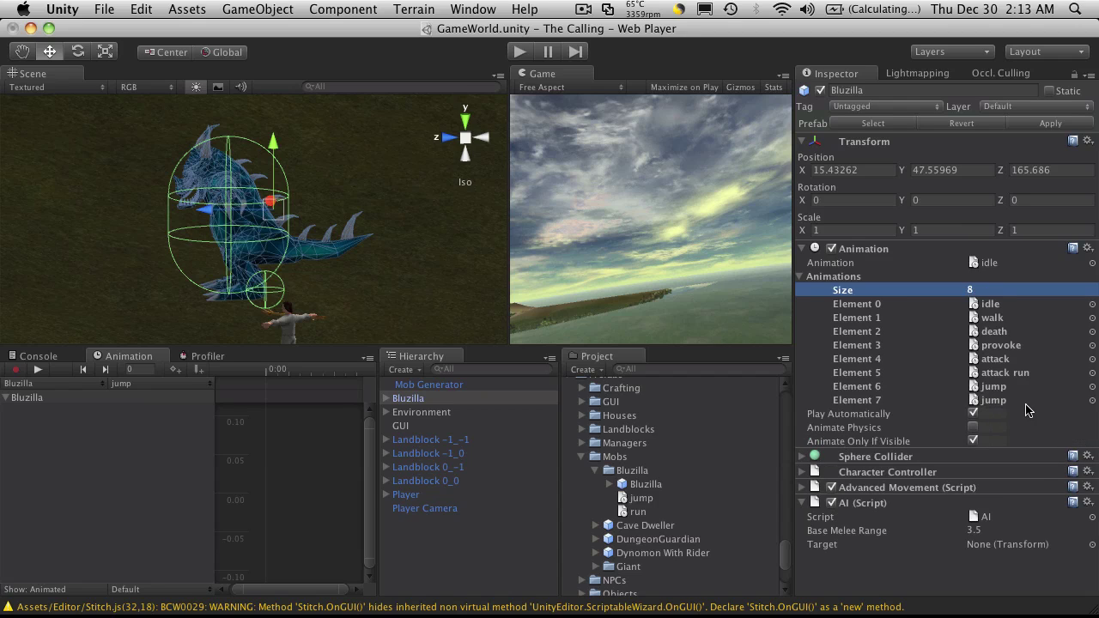
{"action": "left_click_drag", "start_coordinate": [638, 513], "coordinate": [990, 406]}
Step: Examine Bluzilla's run clip in the Animation view, expanding its SceneRoot0, SceneRoot and hip nodes and widening the view
{"action": "left_click", "coordinate": [140, 388]}
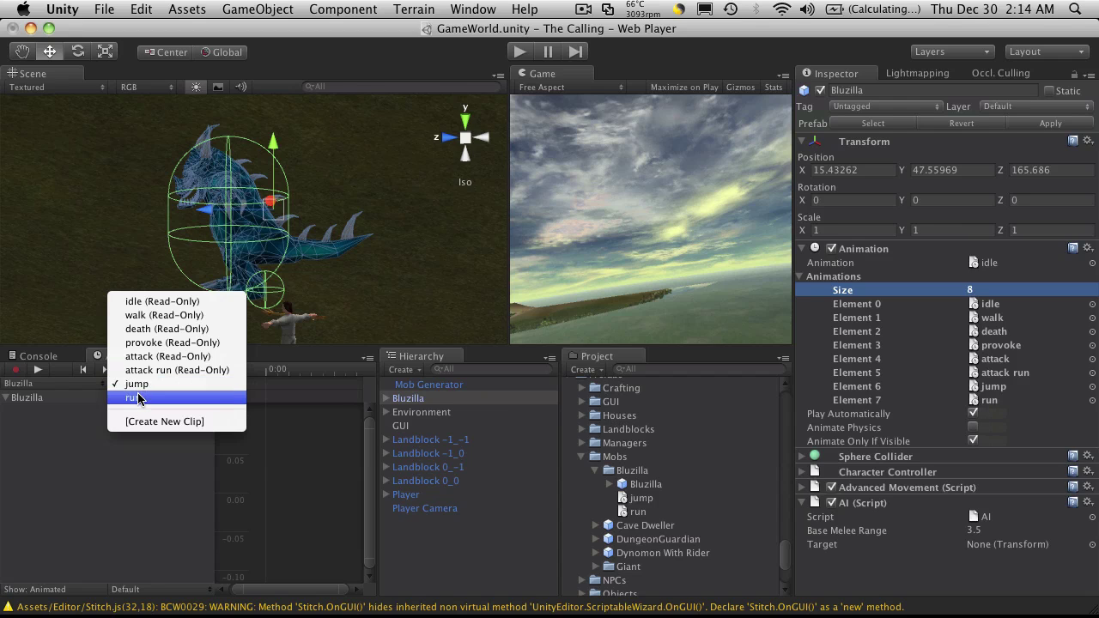
{"action": "left_click", "coordinate": [134, 398]}
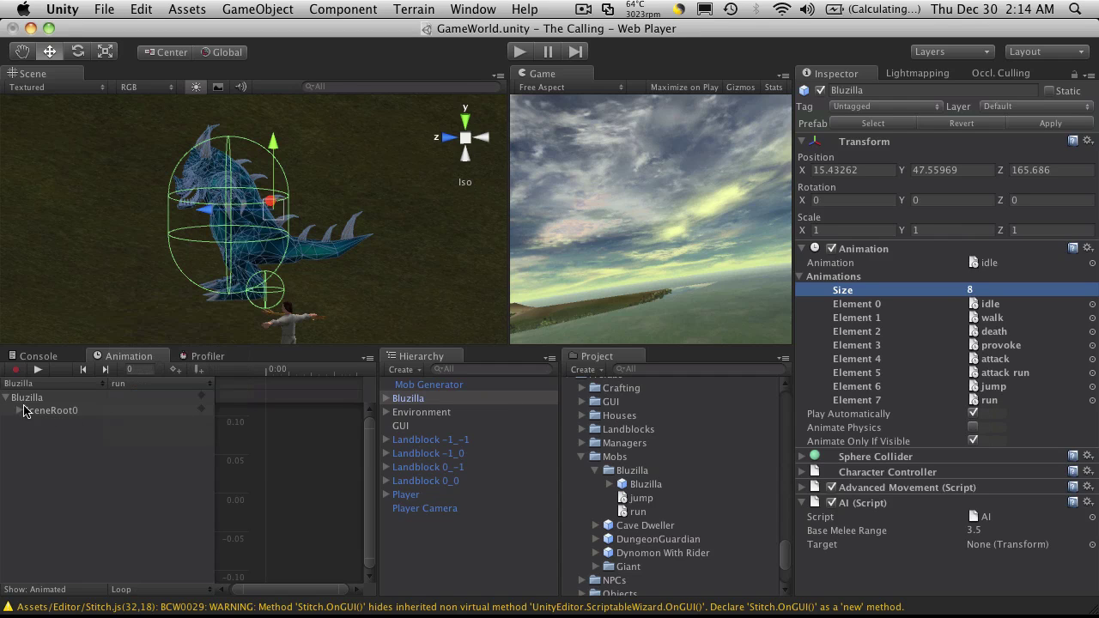
{"action": "left_click", "coordinate": [19, 410]}
{"action": "left_click", "coordinate": [32, 423]}
{"action": "left_click", "coordinate": [45, 436]}
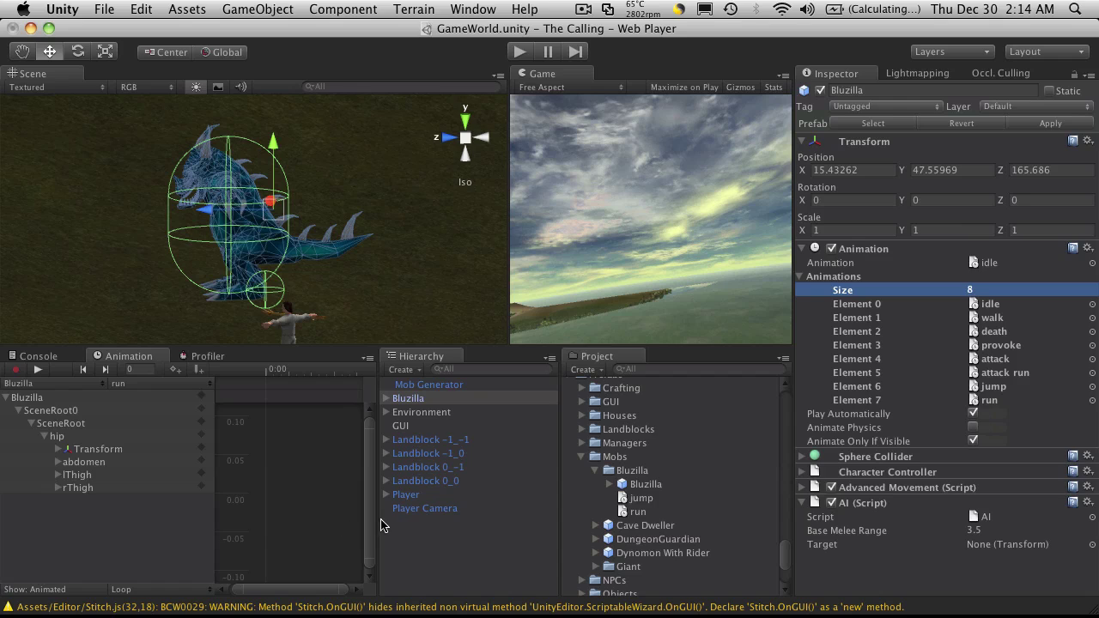
{"action": "left_click_drag", "start_coordinate": [382, 525], "coordinate": [452, 525]}
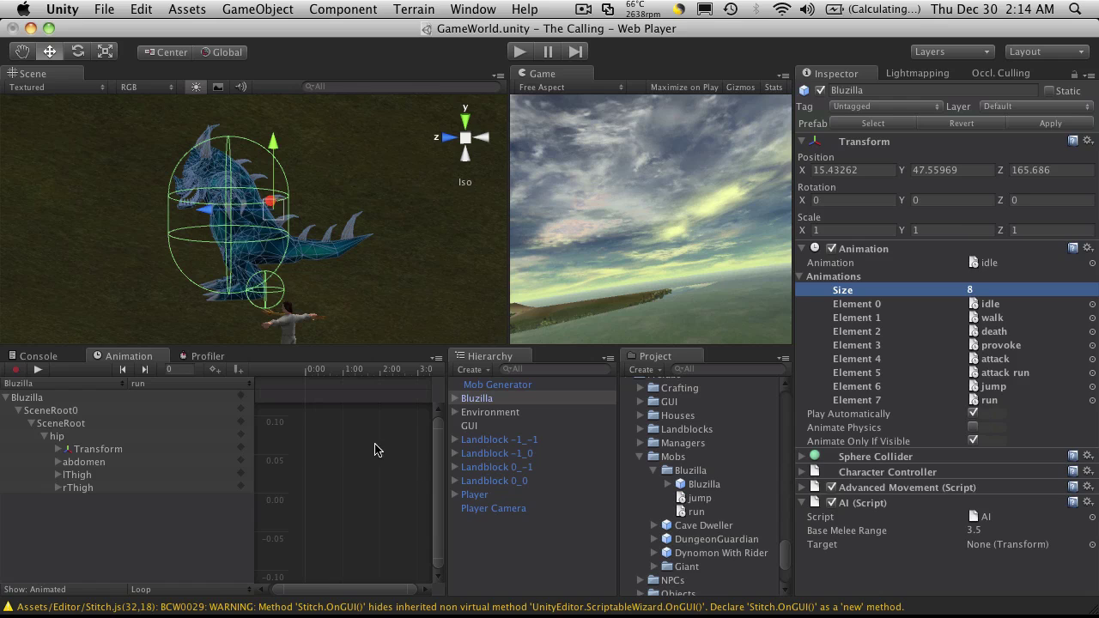
Step: Clear the console, test Bluzilla's movement in play mode with the player running, and stop playing
{"action": "left_click", "coordinate": [51, 356]}
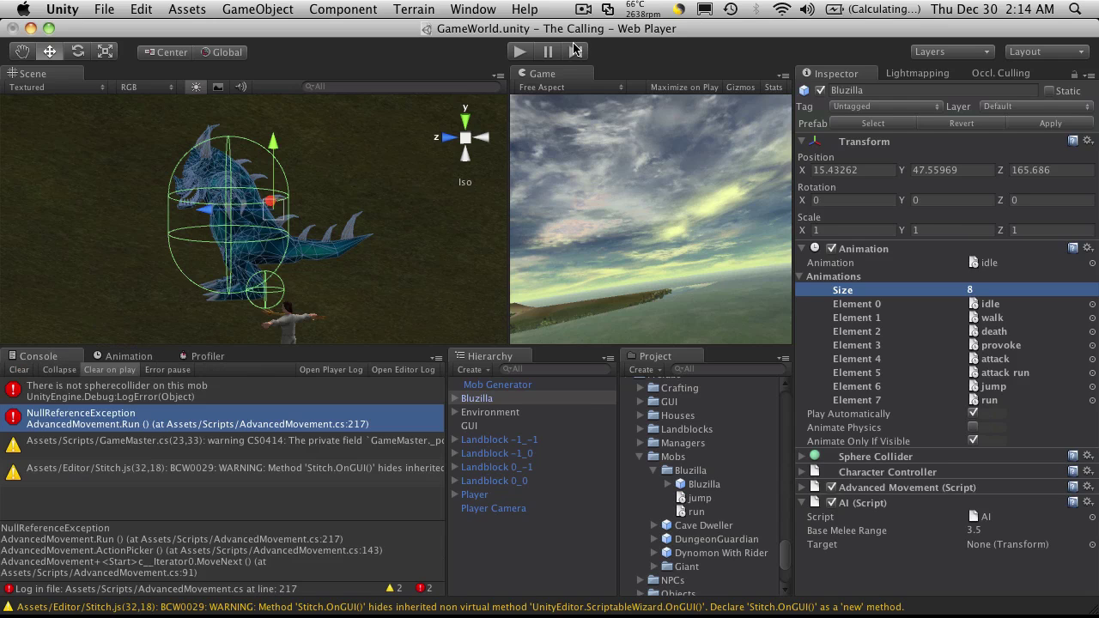
{"action": "left_click", "coordinate": [20, 369]}
{"action": "left_click", "coordinate": [520, 52]}
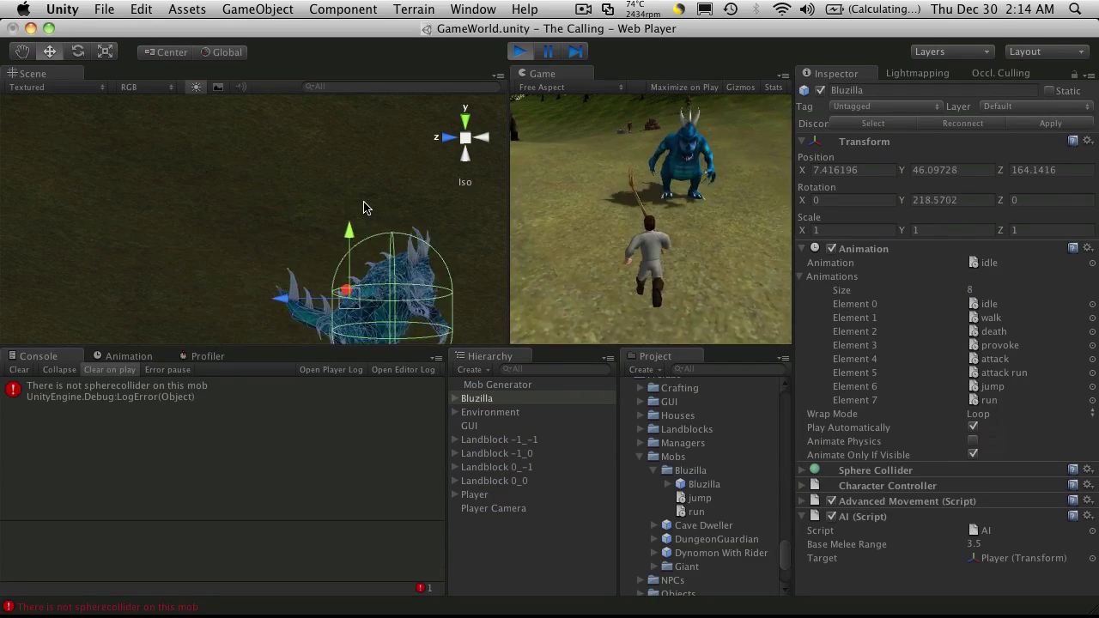
{"action": "key", "text": "w"}
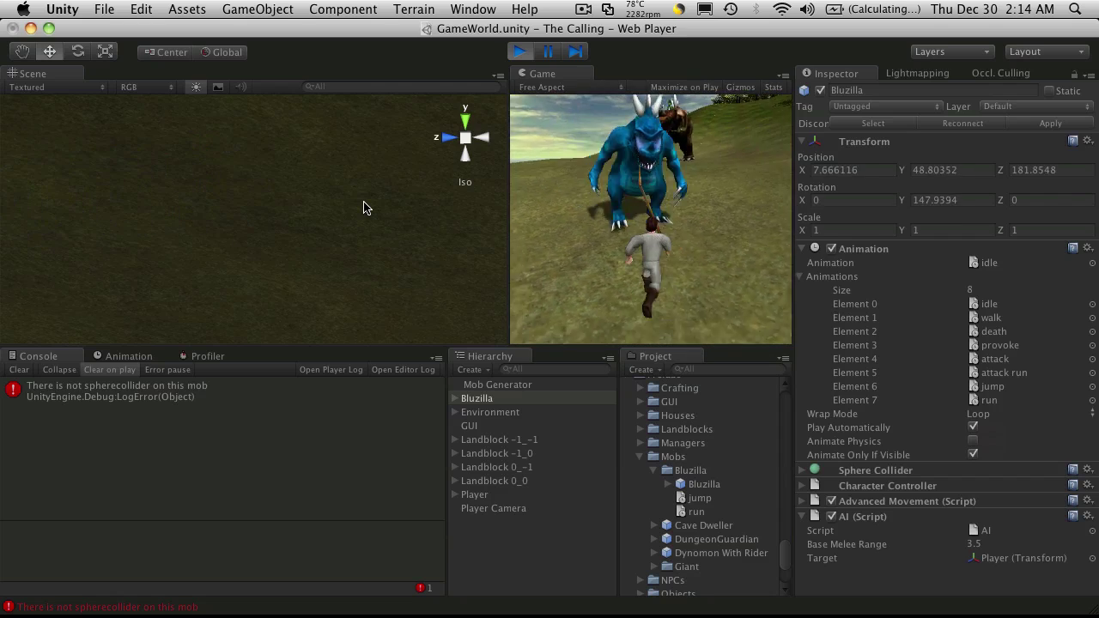
{"action": "left_click", "coordinate": [520, 55]}
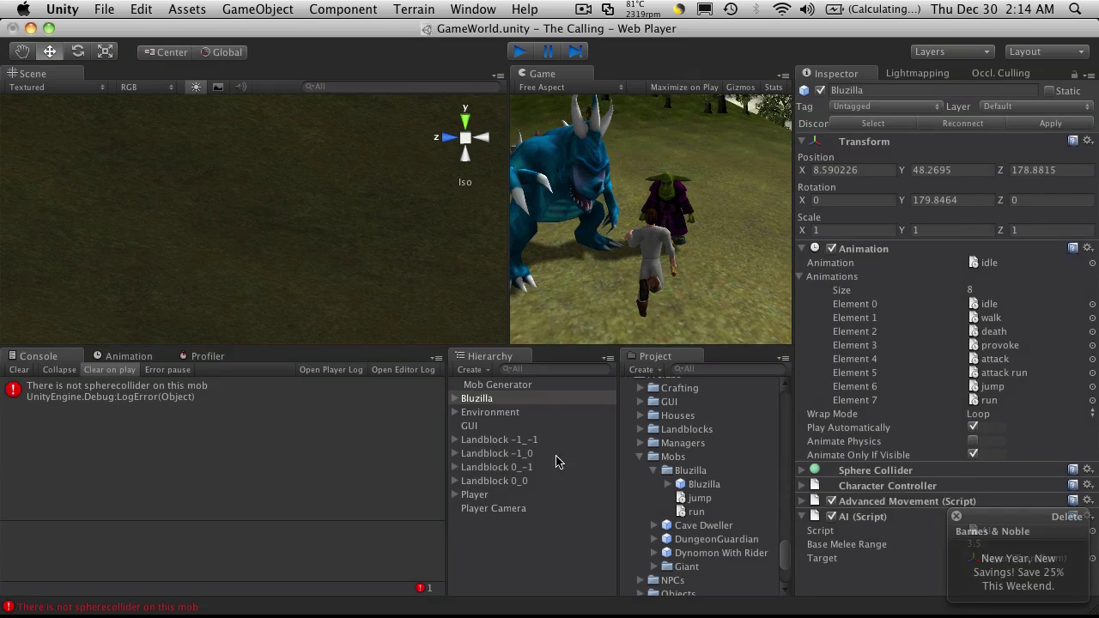
Step: Try a Y rotation of 0 on Bluzilla's SceneRoot0 child, check the mob's facing in play mode, and stop playing
{"action": "left_click", "coordinate": [456, 400]}
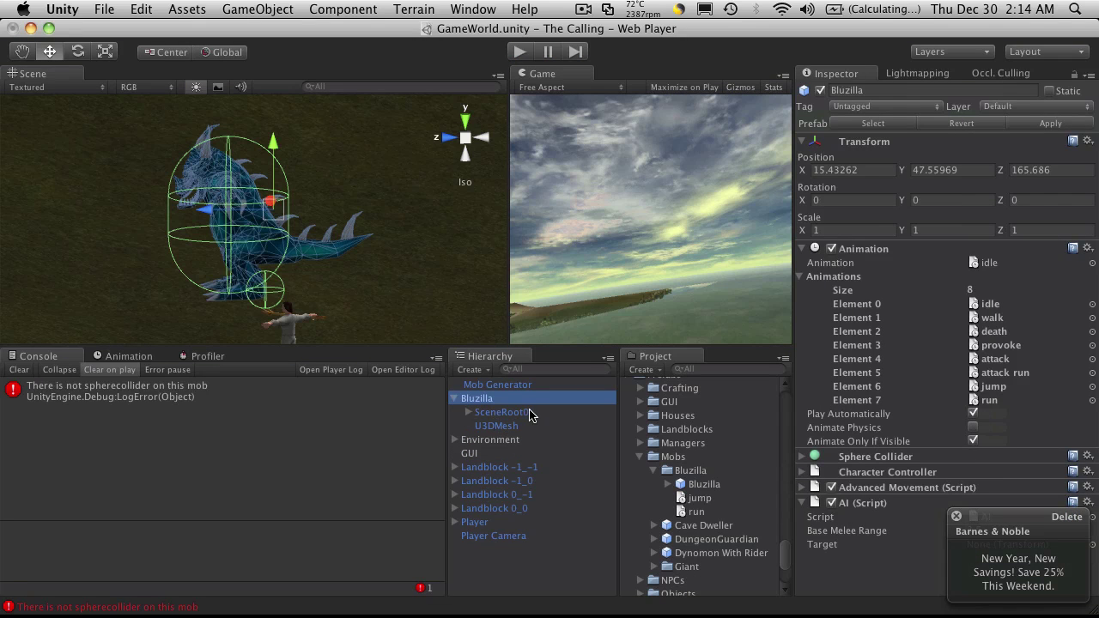
{"action": "left_click", "coordinate": [501, 412]}
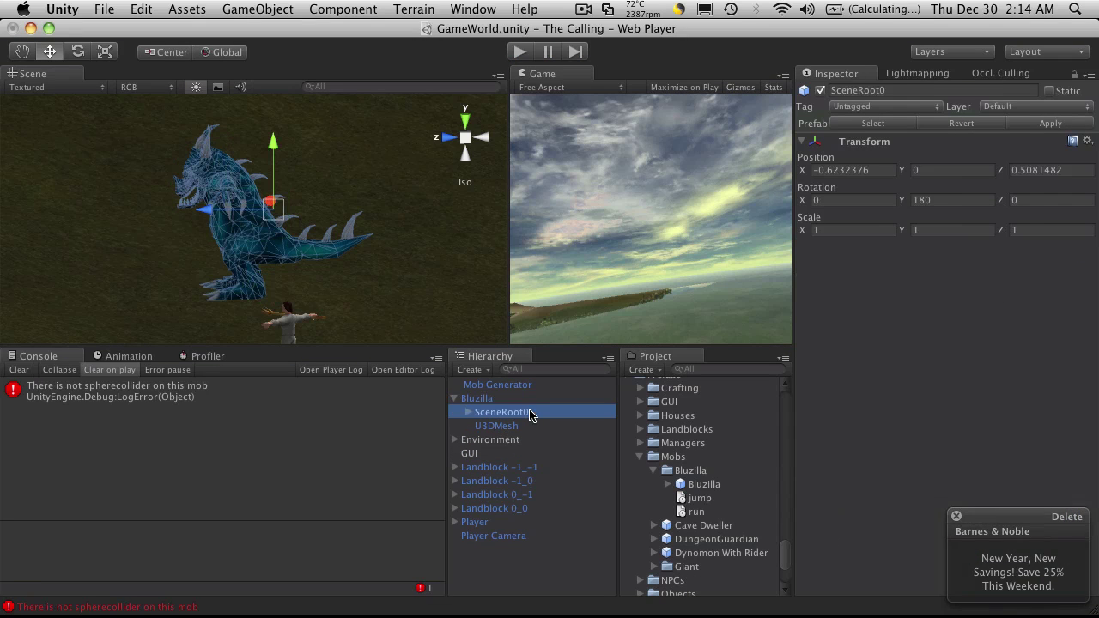
{"action": "left_click", "coordinate": [950, 201]}
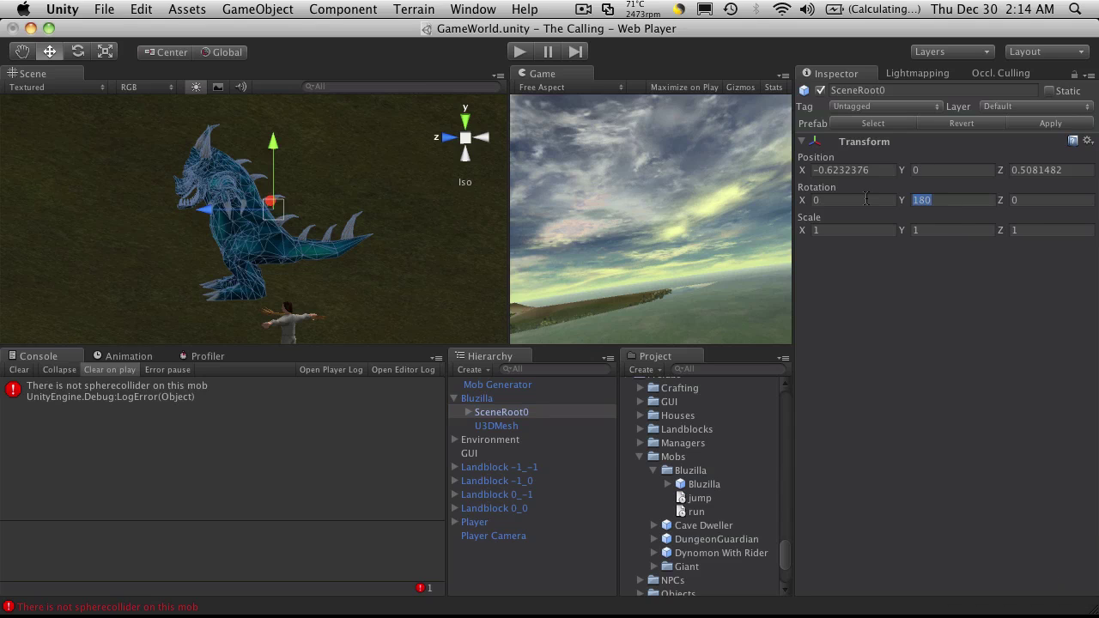
{"action": "type", "text": "0"}
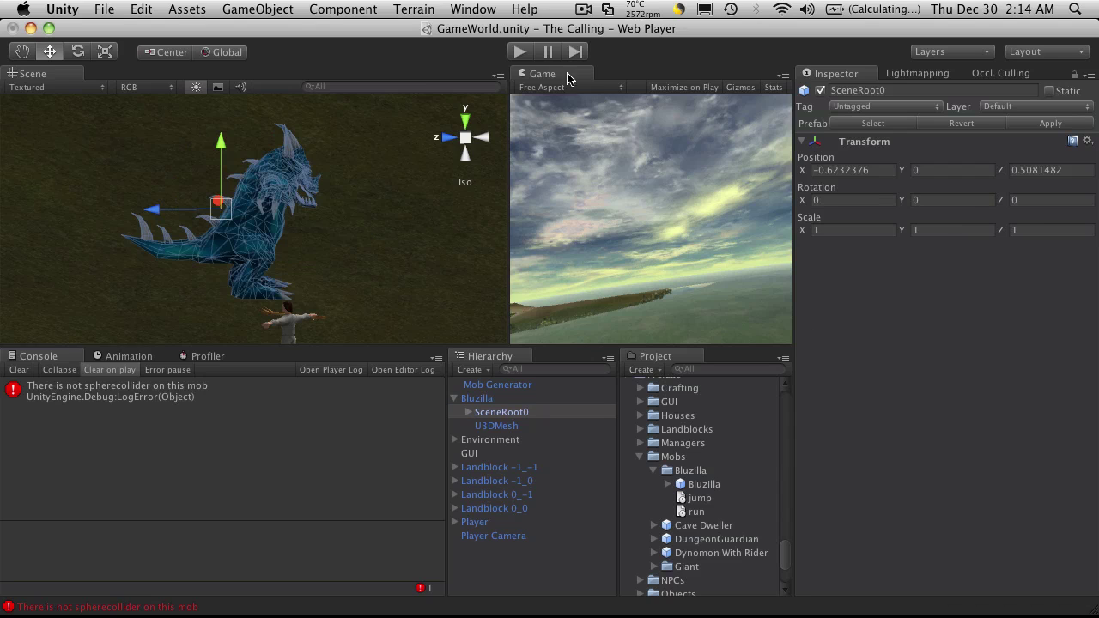
{"action": "left_click", "coordinate": [522, 53]}
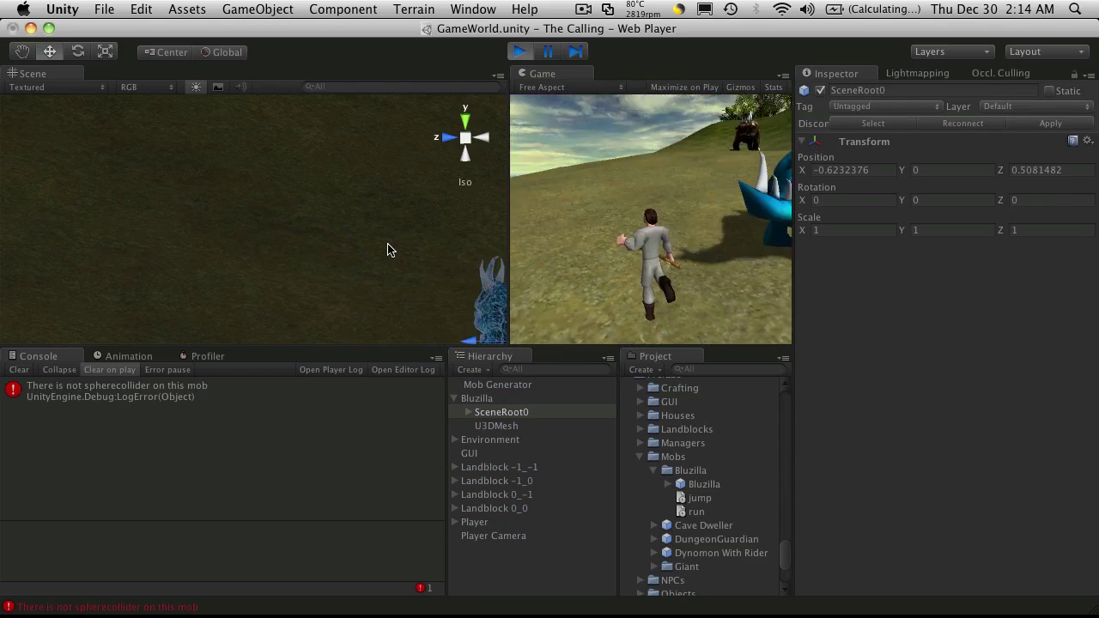
{"action": "left_click", "coordinate": [517, 54]}
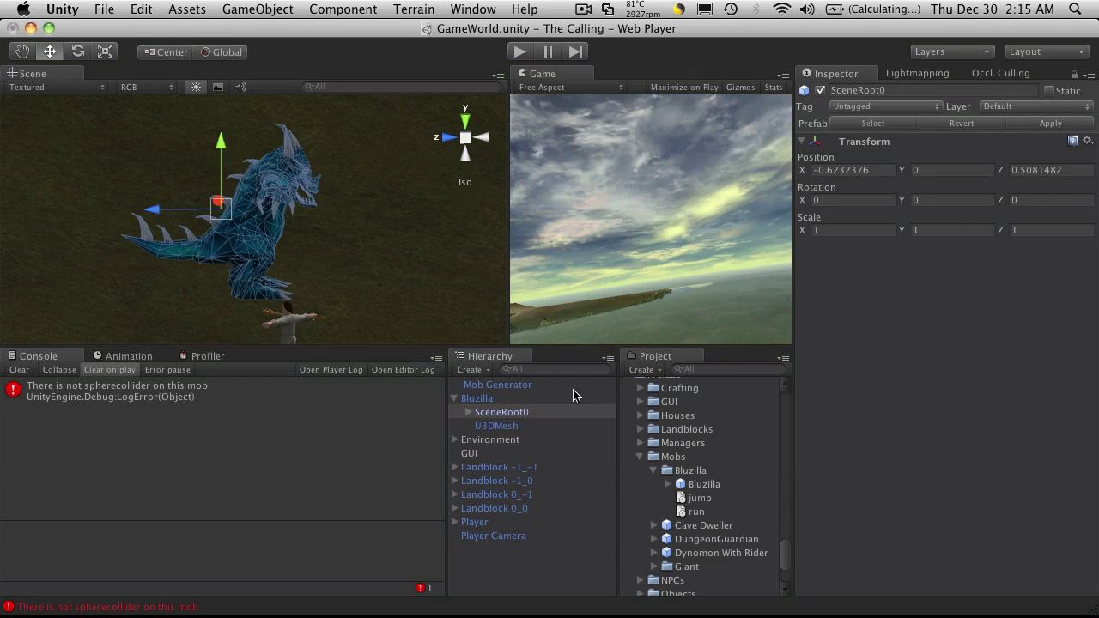
Step: Review Bluzilla's child objects in the hierarchy and set SceneRoot0's Y rotation back to 180
{"action": "left_click", "coordinate": [238, 222]}
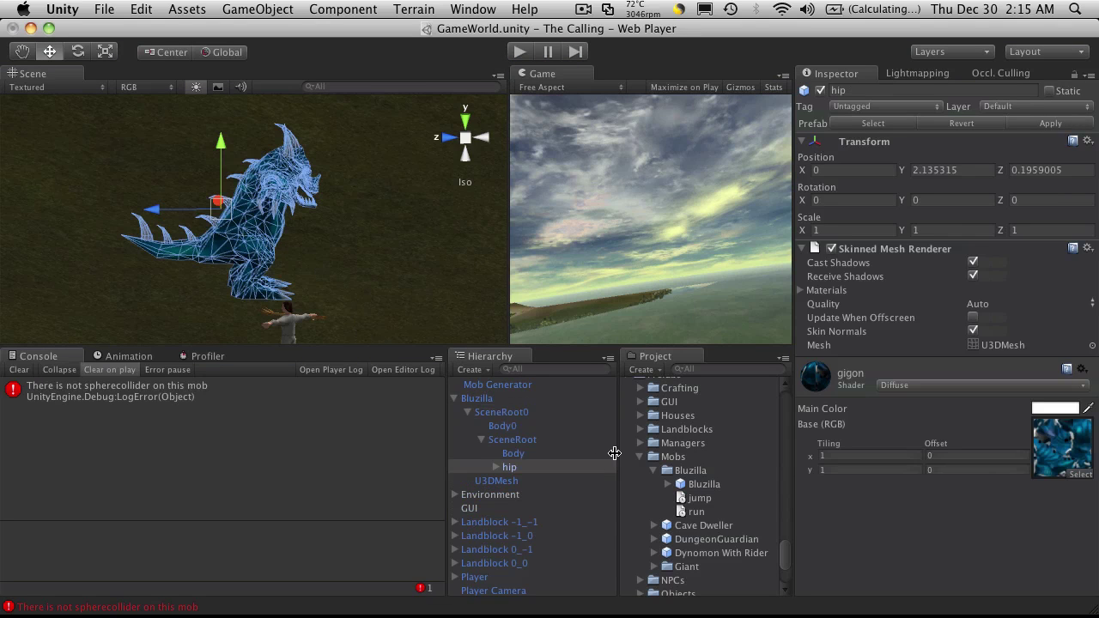
{"action": "left_click", "coordinate": [506, 413]}
{"action": "left_click", "coordinate": [467, 413]}
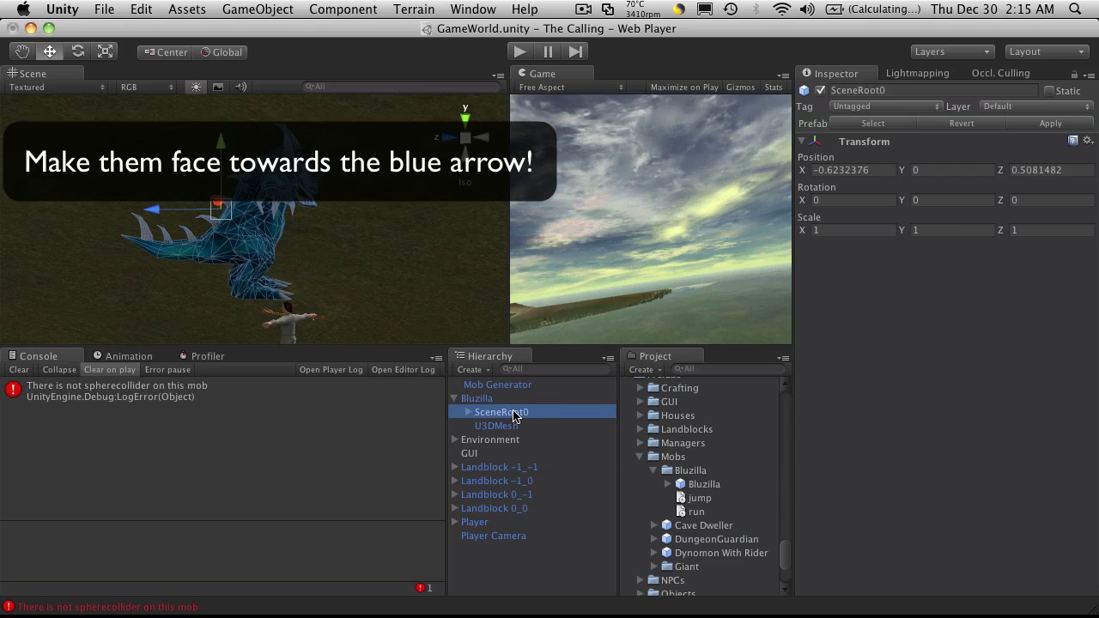
{"action": "left_click", "coordinate": [930, 200]}
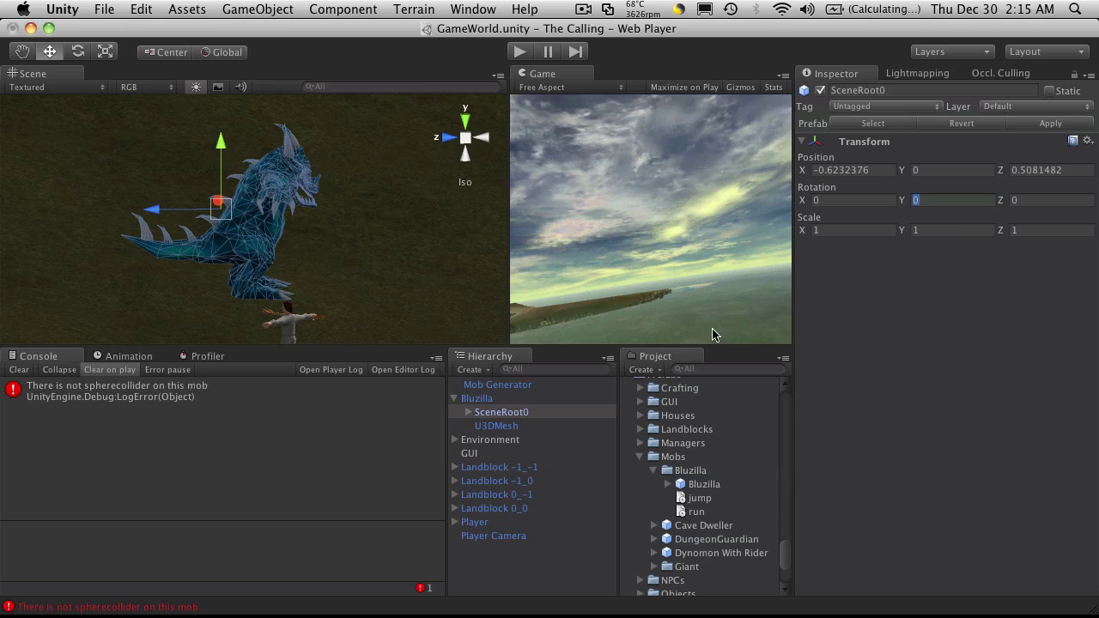
{"action": "left_click", "coordinate": [516, 427]}
{"action": "left_click", "coordinate": [518, 416]}
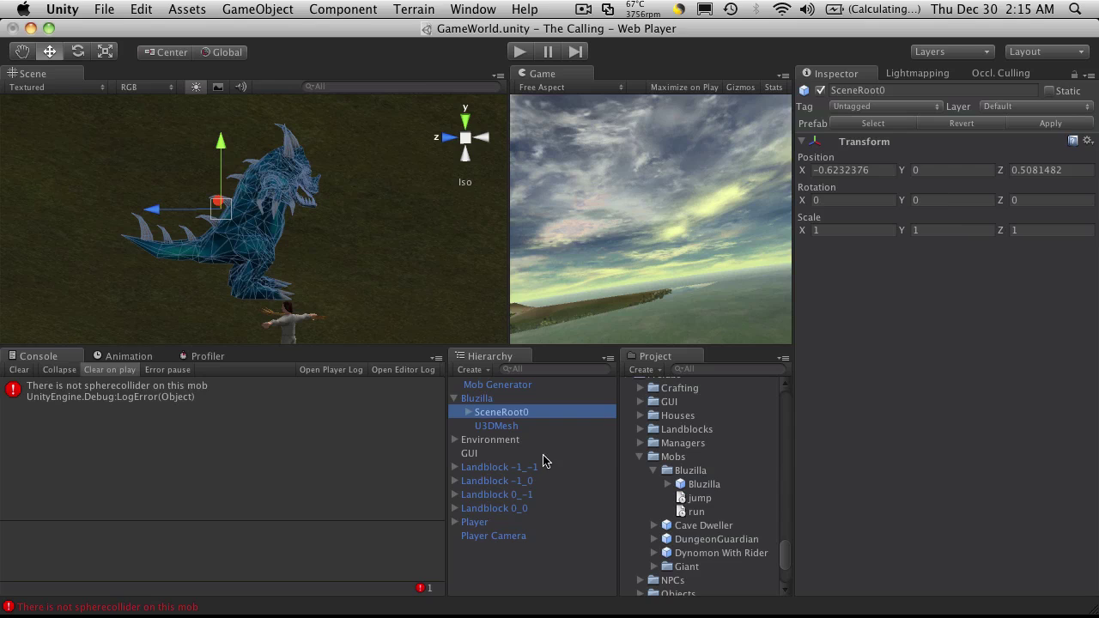
{"action": "left_click", "coordinate": [469, 413]}
{"action": "left_click", "coordinate": [469, 413]}
{"action": "left_click", "coordinate": [936, 200]}
{"action": "type", "text": "1"}
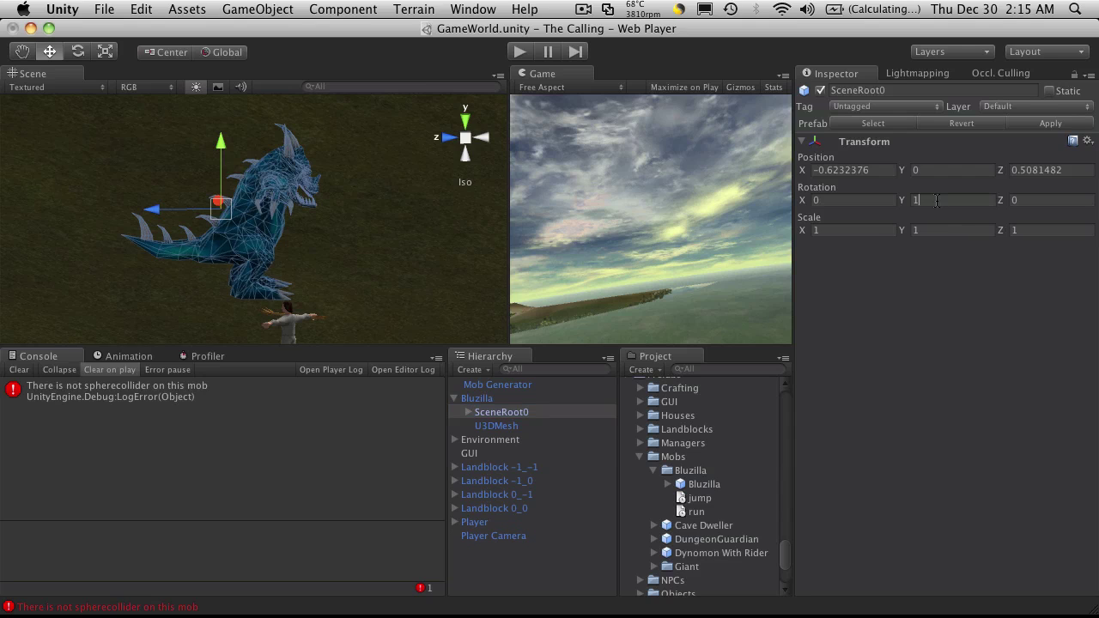
{"action": "type", "text": "80"}
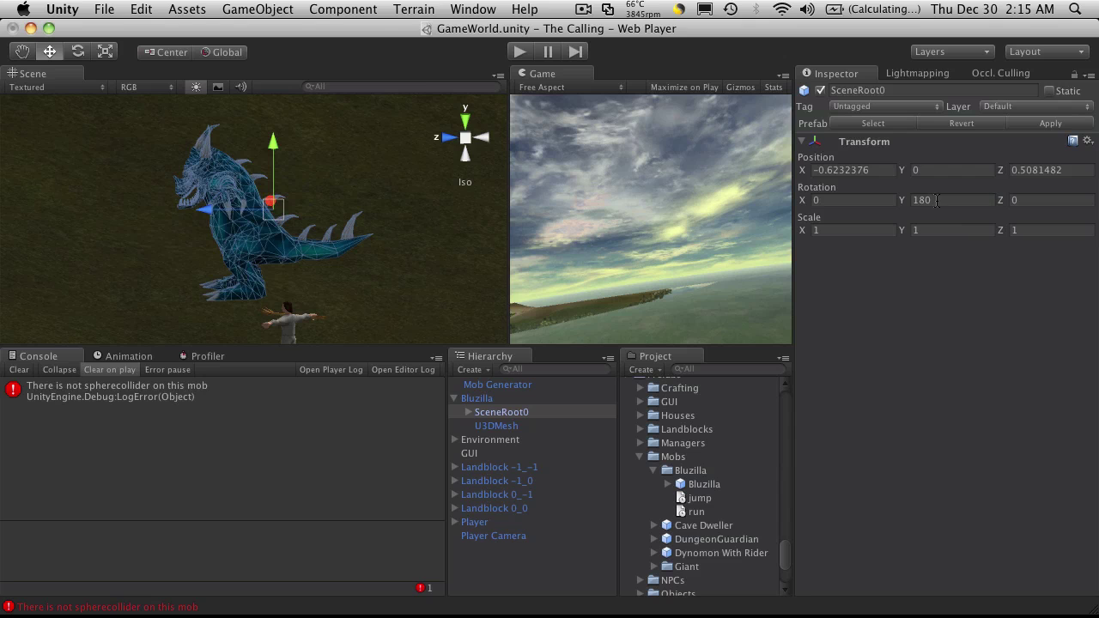
Step: Test Bluzilla's facing in play mode while running the player toward the mob, and stop playing
{"action": "left_click", "coordinate": [521, 52]}
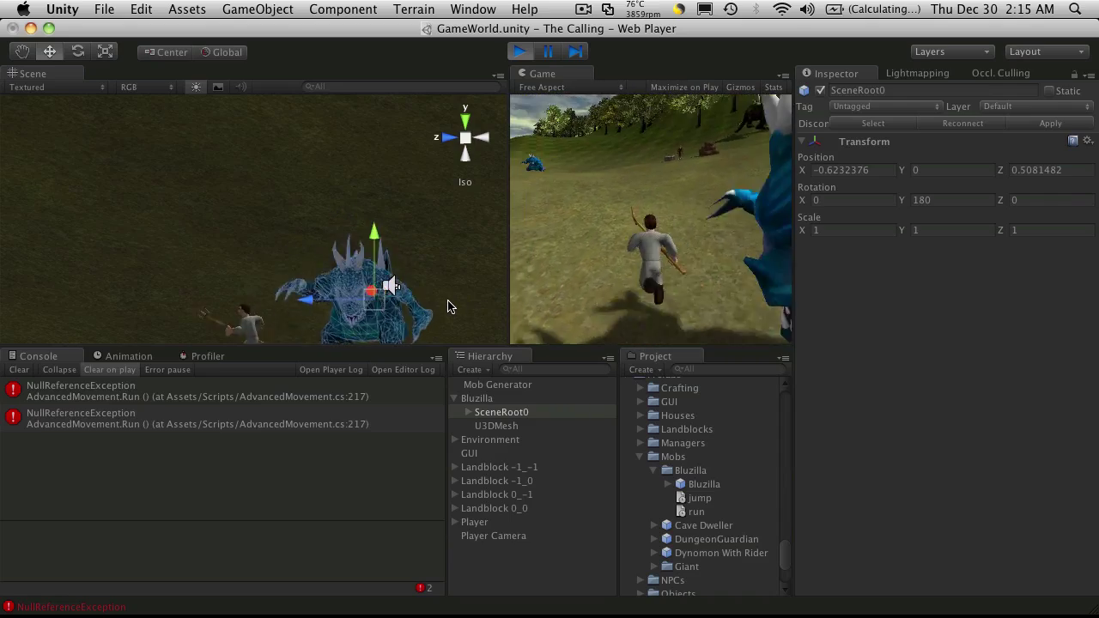
{"action": "key", "text": "w"}
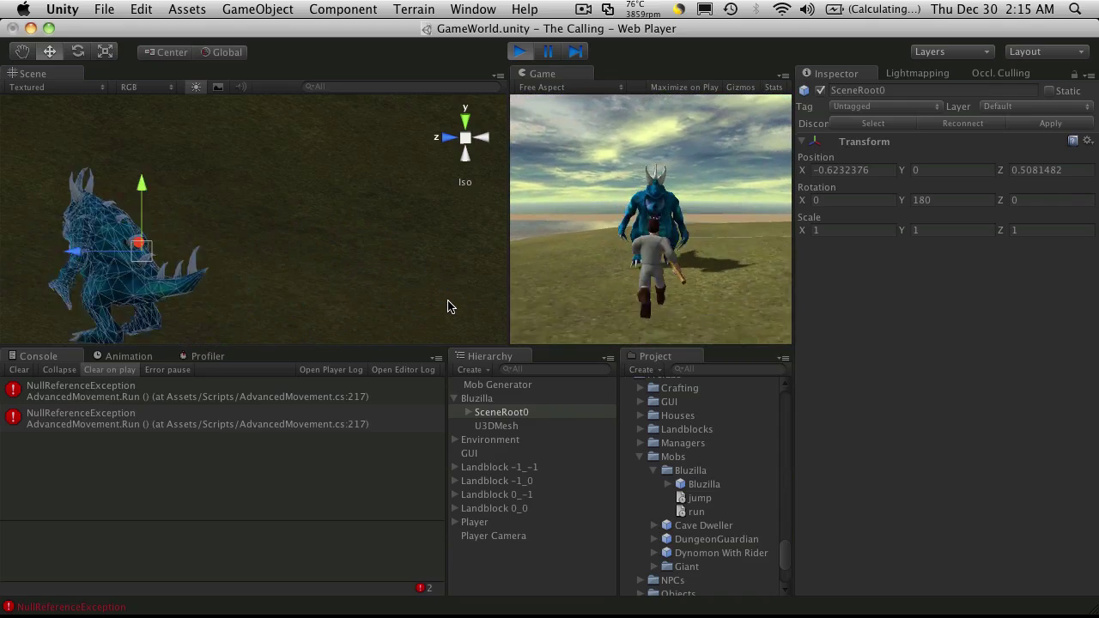
{"action": "left_click", "coordinate": [521, 53]}
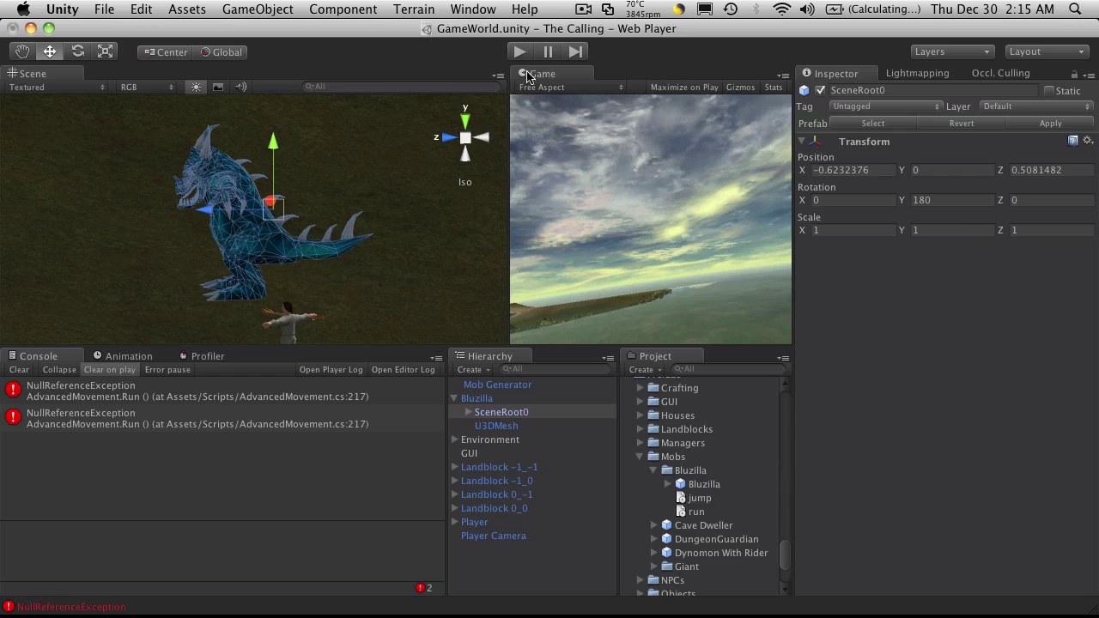
Step: Collapse Bluzilla's children in the hierarchy and apply the Bluzilla object's changes to its prefab
{"action": "left_click", "coordinate": [466, 413]}
{"action": "left_click", "coordinate": [454, 399]}
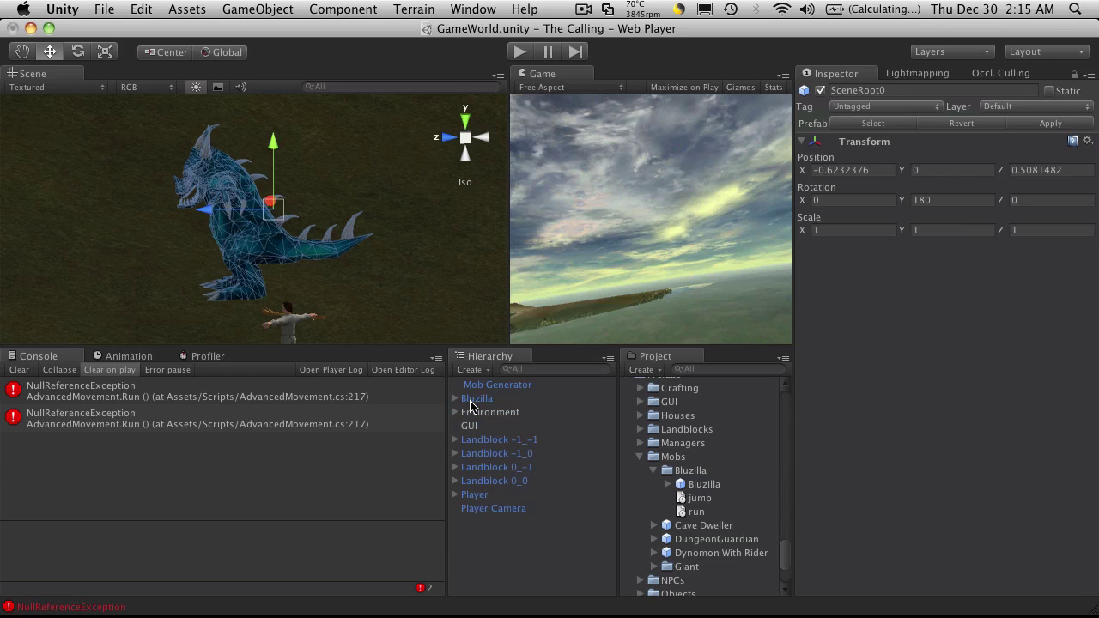
{"action": "left_click", "coordinate": [476, 399]}
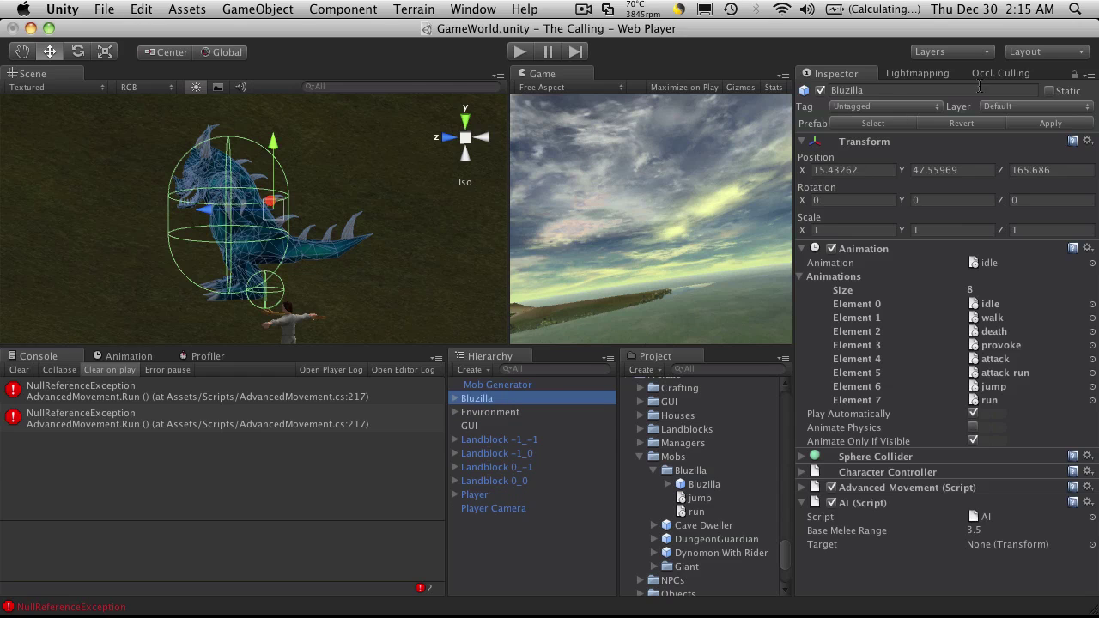
{"action": "left_click", "coordinate": [1053, 124]}
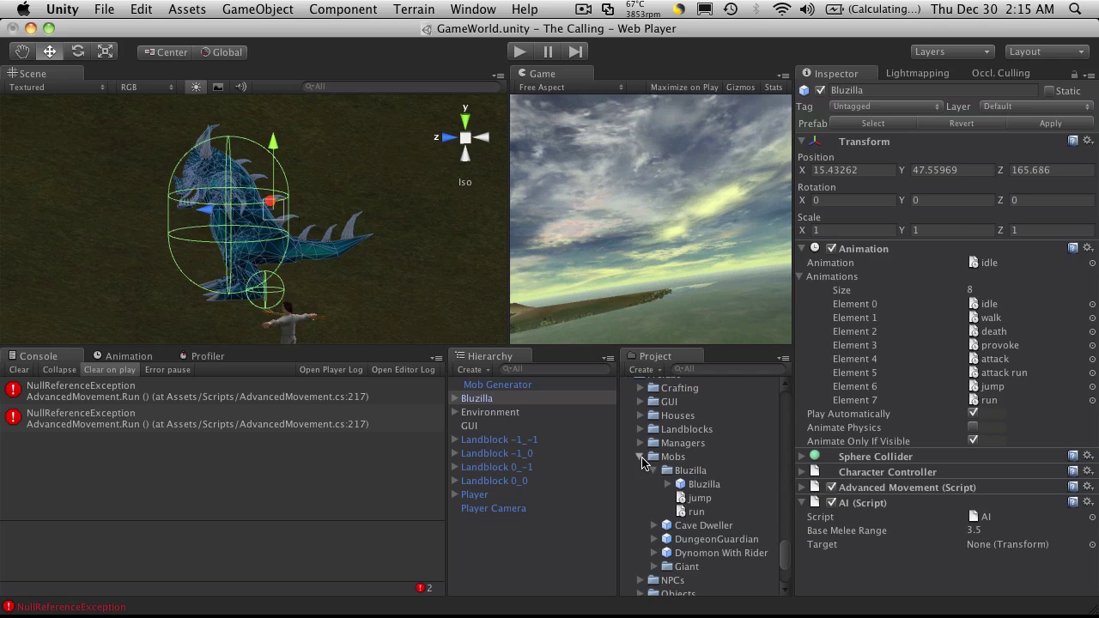
Step: Collapse the Mobs folder and the remaining expanded project folders to the top-level list
{"action": "left_click", "coordinate": [640, 459]}
{"action": "scroll", "coordinate": [644, 498], "scroll_direction": "up", "scroll_amount": 5}
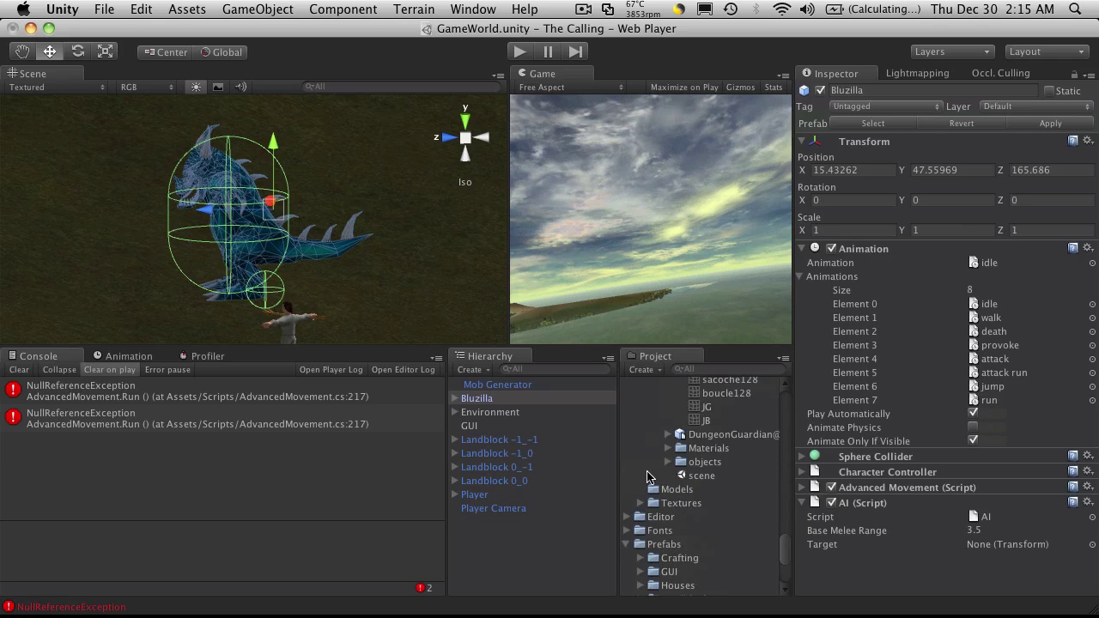
{"action": "scroll", "coordinate": [636, 515], "scroll_direction": "up", "scroll_amount": 15}
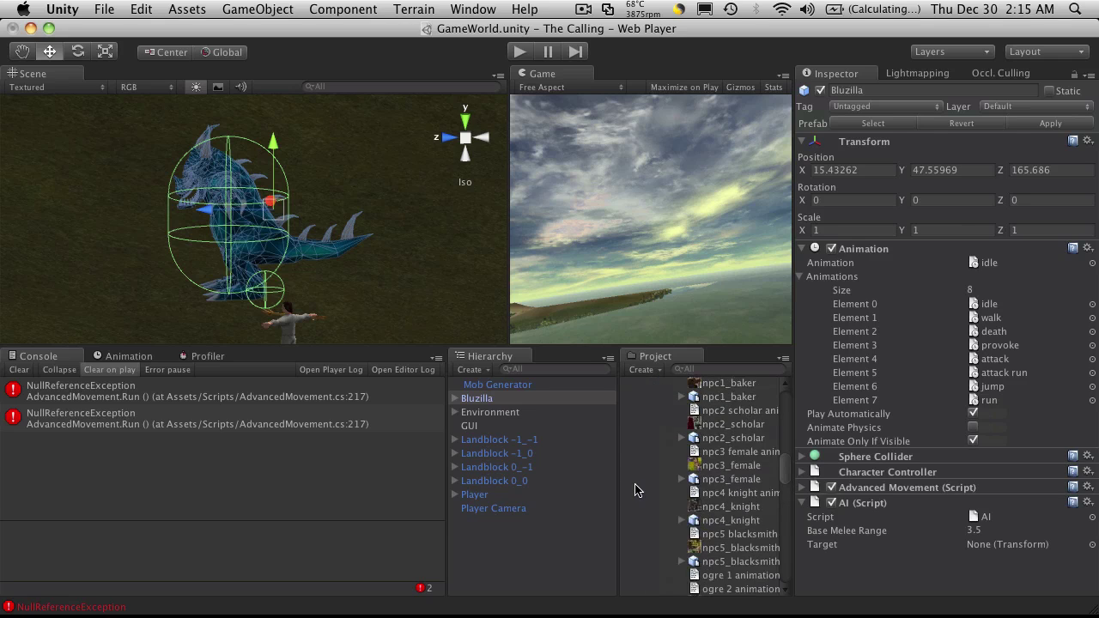
{"action": "left_click", "coordinate": [626, 399]}
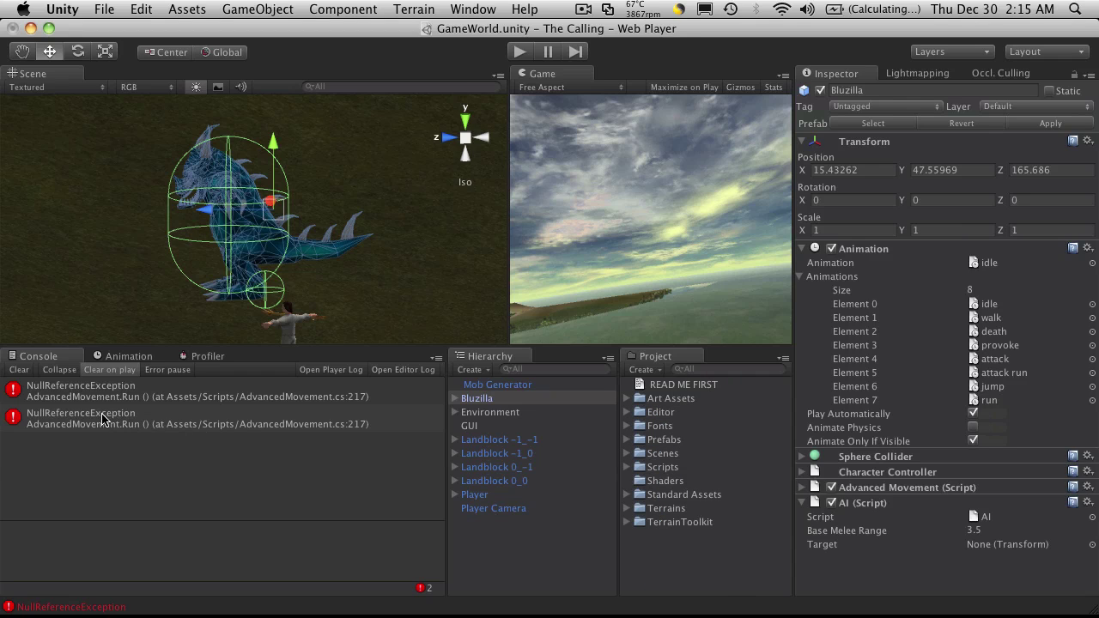
Step: Inspect the AdvancedMovement.cs line behind the first NullReferenceException, return to Unity, and clear the console
{"action": "double_click", "coordinate": [127, 400]}
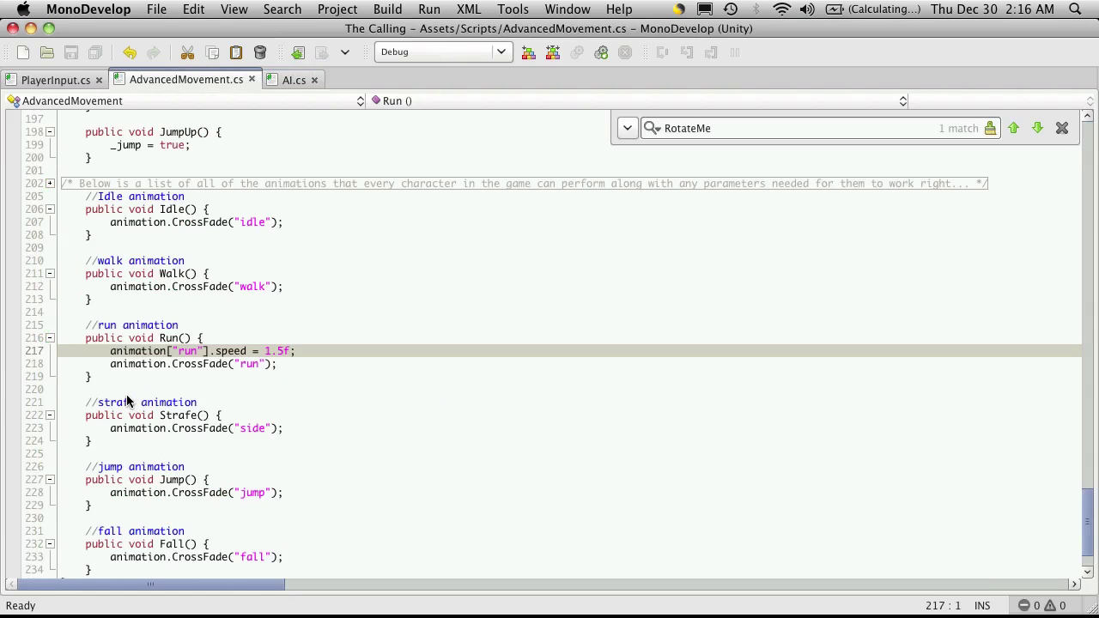
{"action": "key", "text": "super+Tab"}
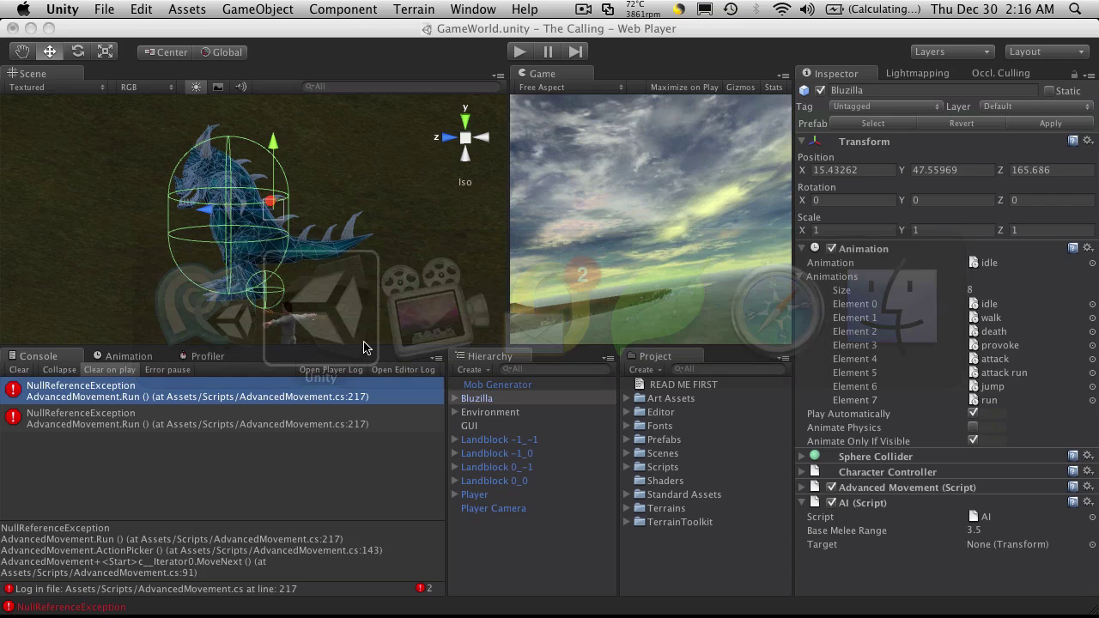
{"action": "left_click", "coordinate": [18, 370]}
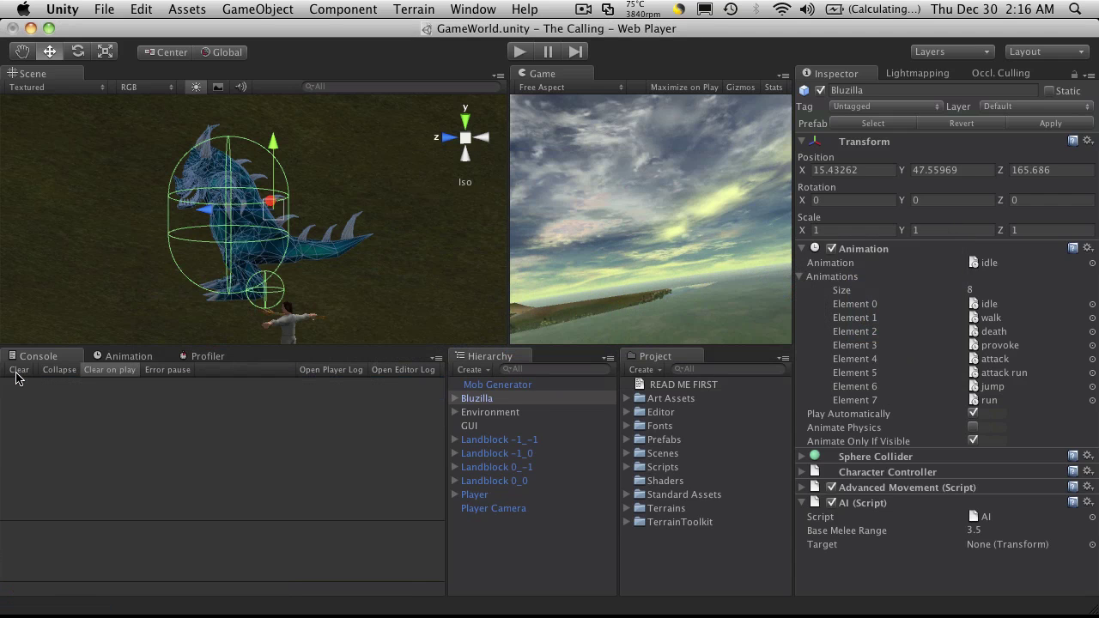
Step: Test Bluzilla's chase in play mode with the player running and the console cleared, and stop playing
{"action": "left_click", "coordinate": [520, 53]}
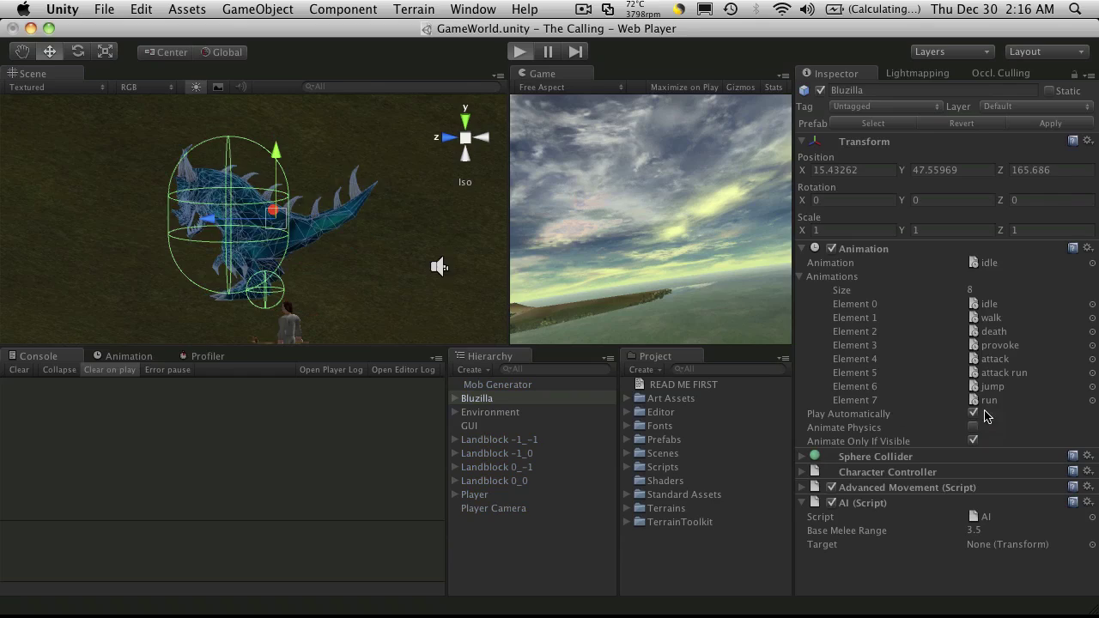
{"action": "key", "text": "w"}
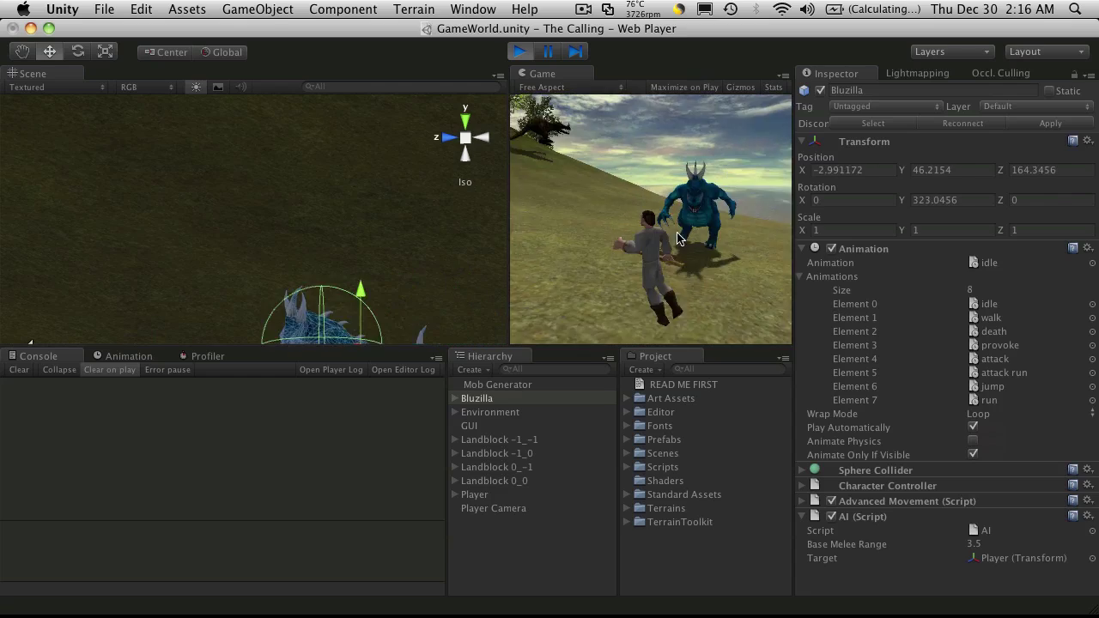
{"action": "left_click", "coordinate": [518, 52]}
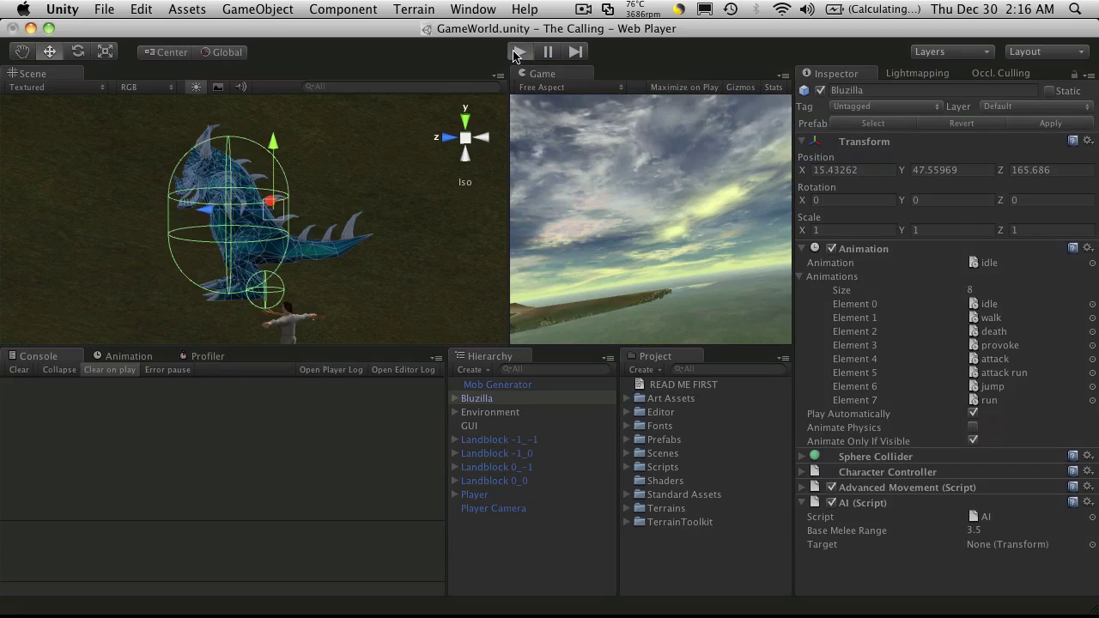
Step: Run play mode again, inspect Bluzilla's Sphere Collider settings during play, and stop playing
{"action": "key", "text": "super+p"}
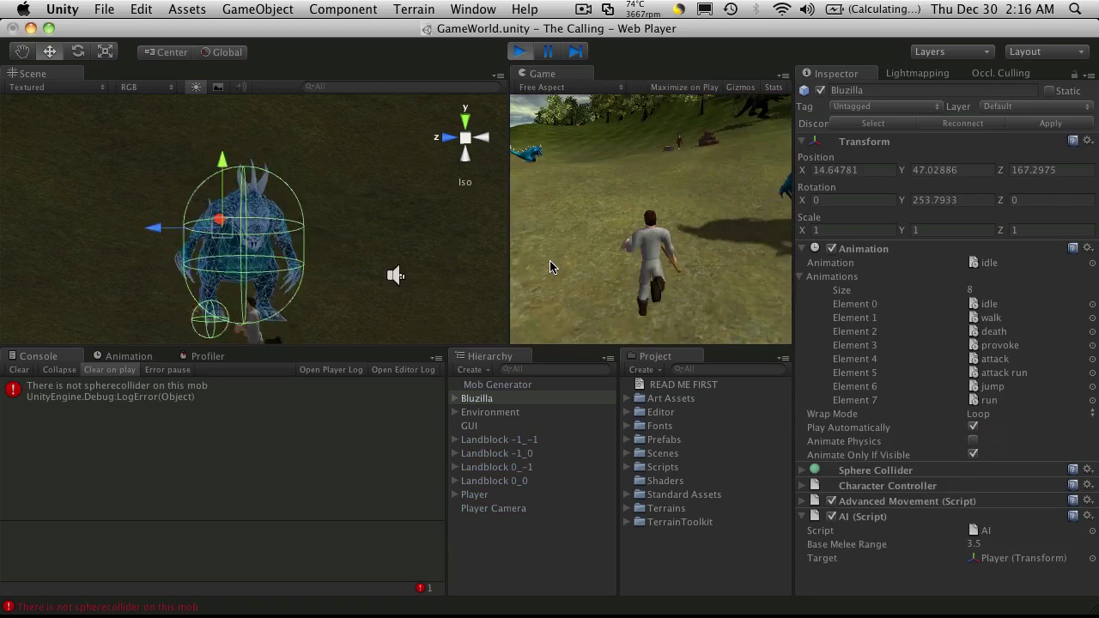
{"action": "left_click", "coordinate": [801, 470]}
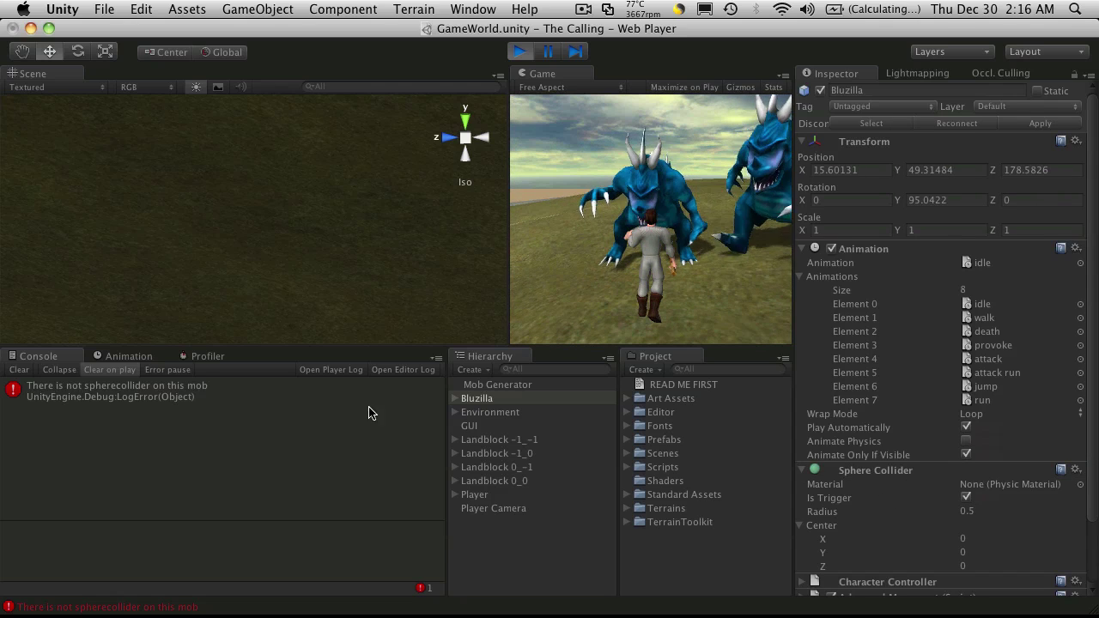
{"action": "left_click", "coordinate": [519, 52]}
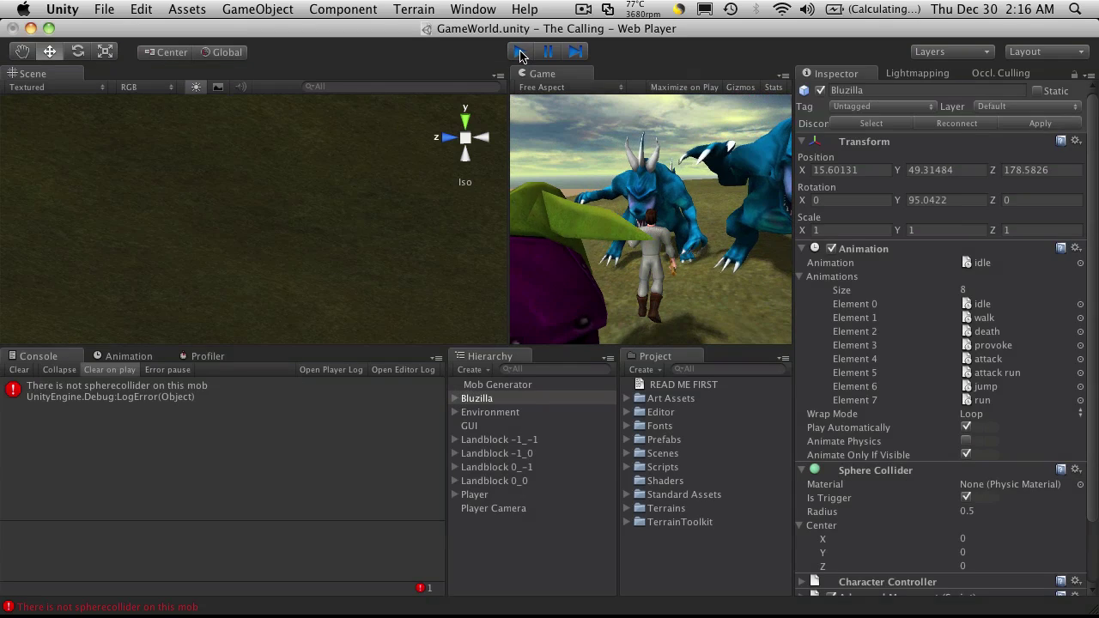
Step: In AI.cs in MonoDevelop, try moving the SphereCollider GetComponent line from Start() into Awake(), saving the script and removing Start()'s leading blank line
{"action": "key", "text": "super+Tab"}
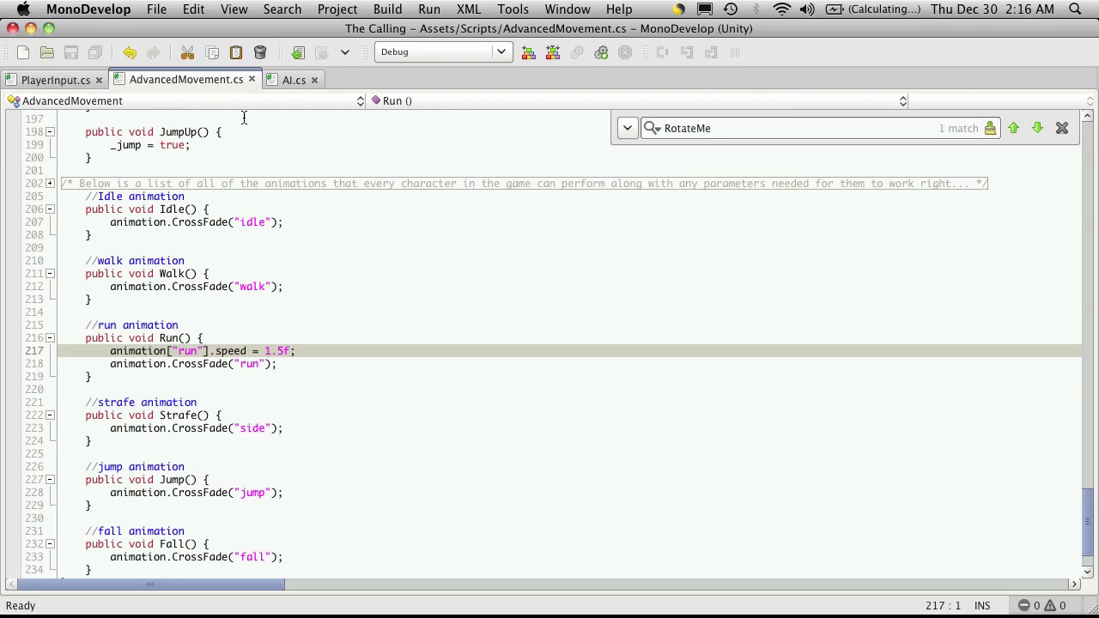
{"action": "left_click", "coordinate": [294, 79]}
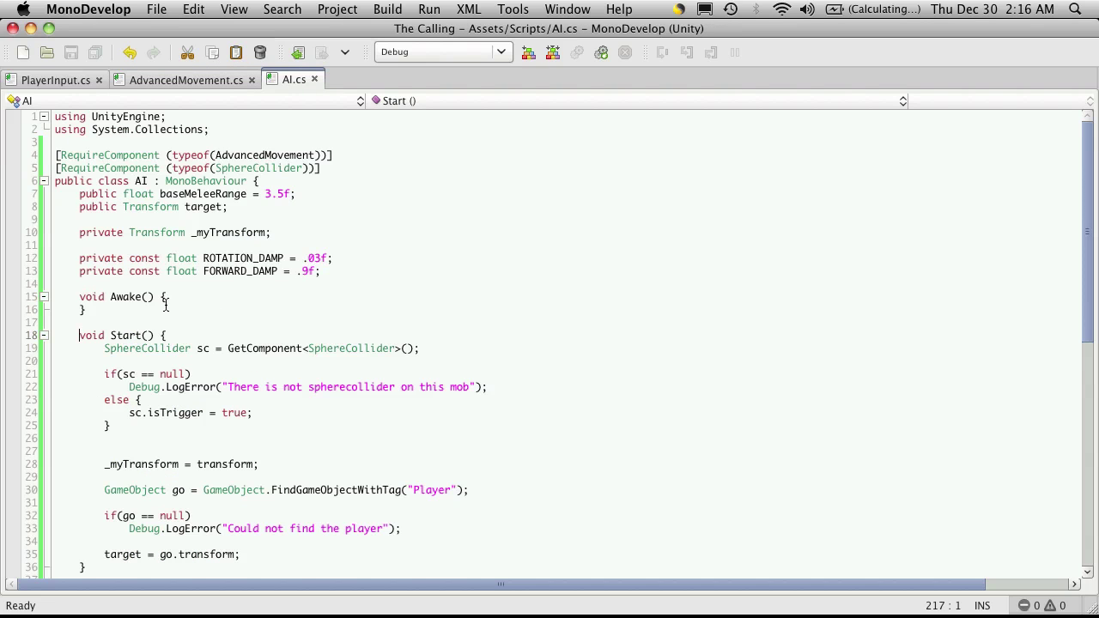
{"action": "left_click", "coordinate": [166, 307]}
{"action": "key", "text": "Down"}
{"action": "key", "text": "Down"}
{"action": "key", "text": "Down"}
{"action": "key", "text": "Down"}
{"action": "key", "text": "shift+Down"}
{"action": "key", "text": "super+c"}
{"action": "key", "text": "Delete"}
{"action": "key", "text": "Up"}
{"action": "key", "text": "Up"}
{"action": "key", "text": "Up"}
{"action": "key", "text": "super+v"}
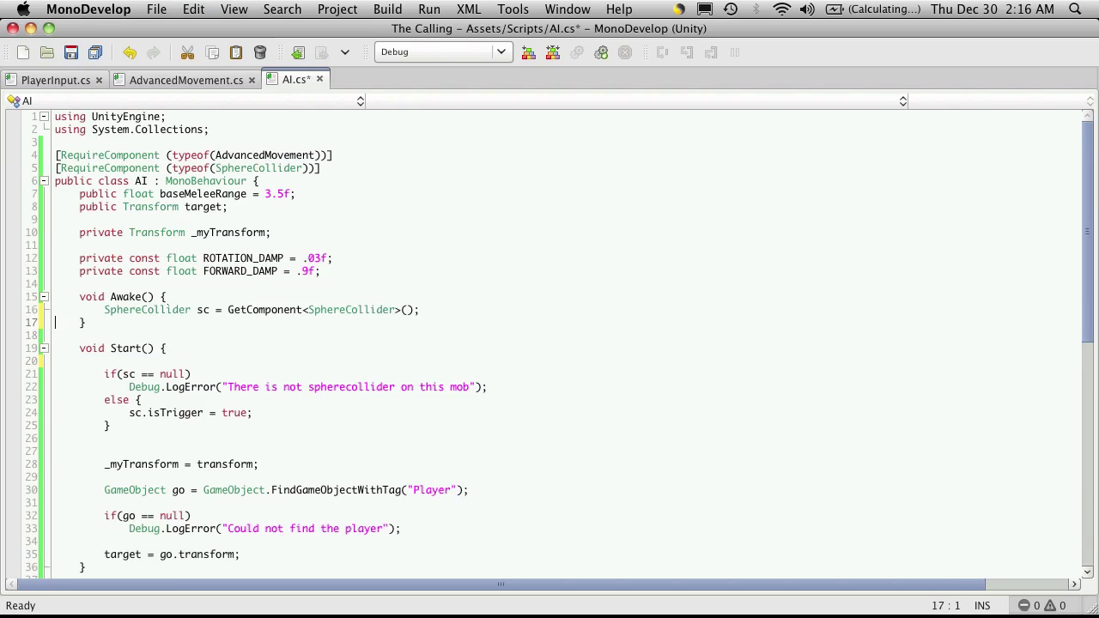
{"action": "key", "text": "super+s"}
{"action": "left_click", "coordinate": [146, 362]}
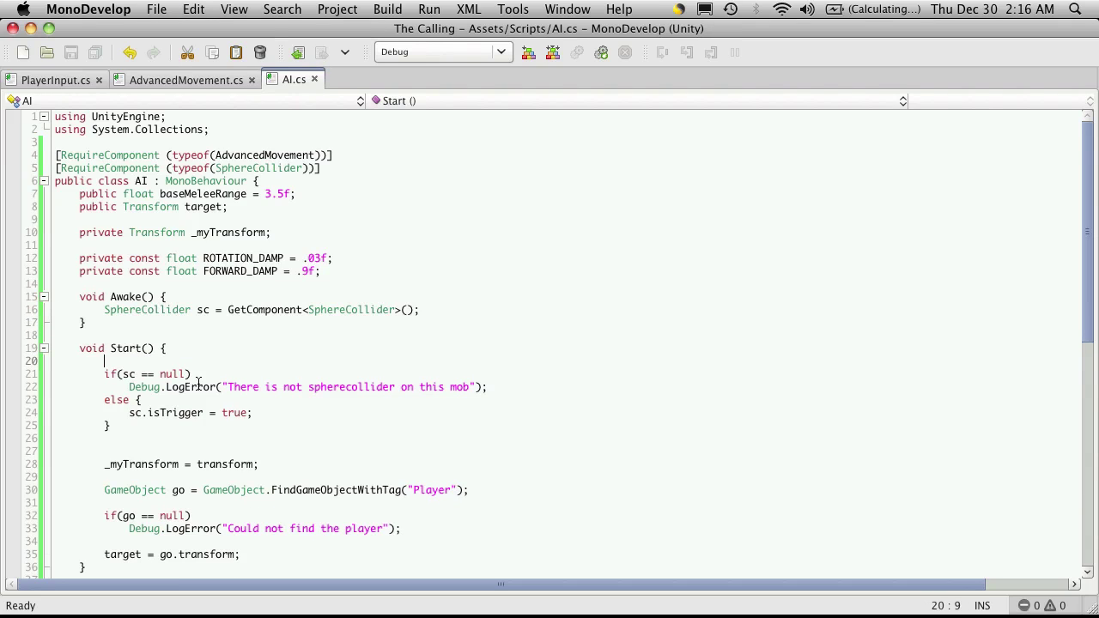
{"action": "key", "text": "Delete"}
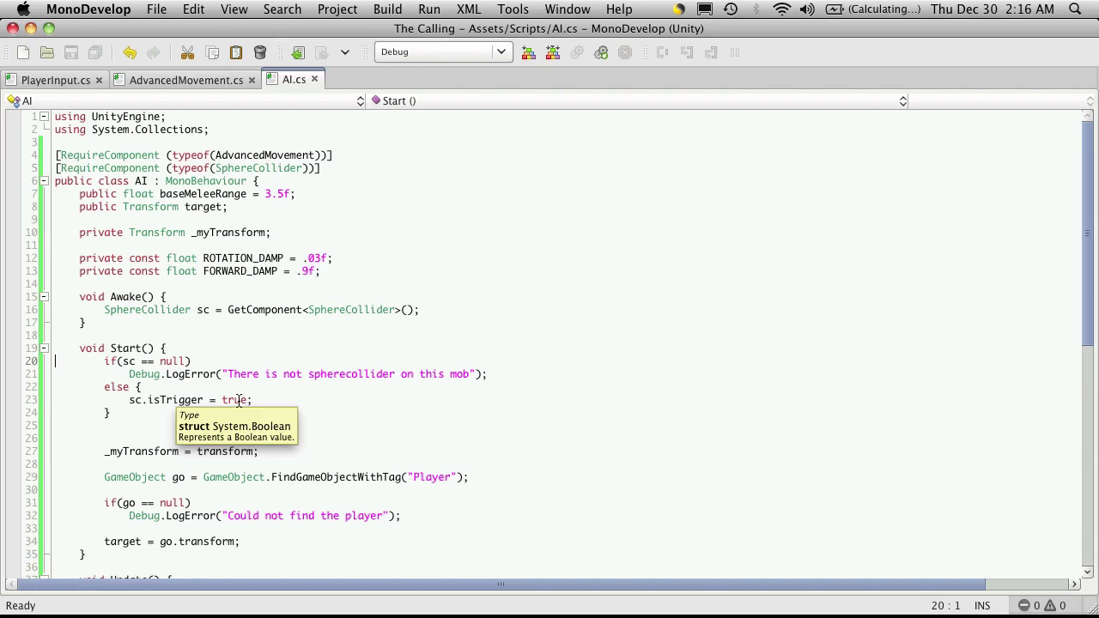
Step: Switch to Unity, try entering play mode with the edited script, and open the AI.cs compiler message about sc
{"action": "key", "text": "super+Tab"}
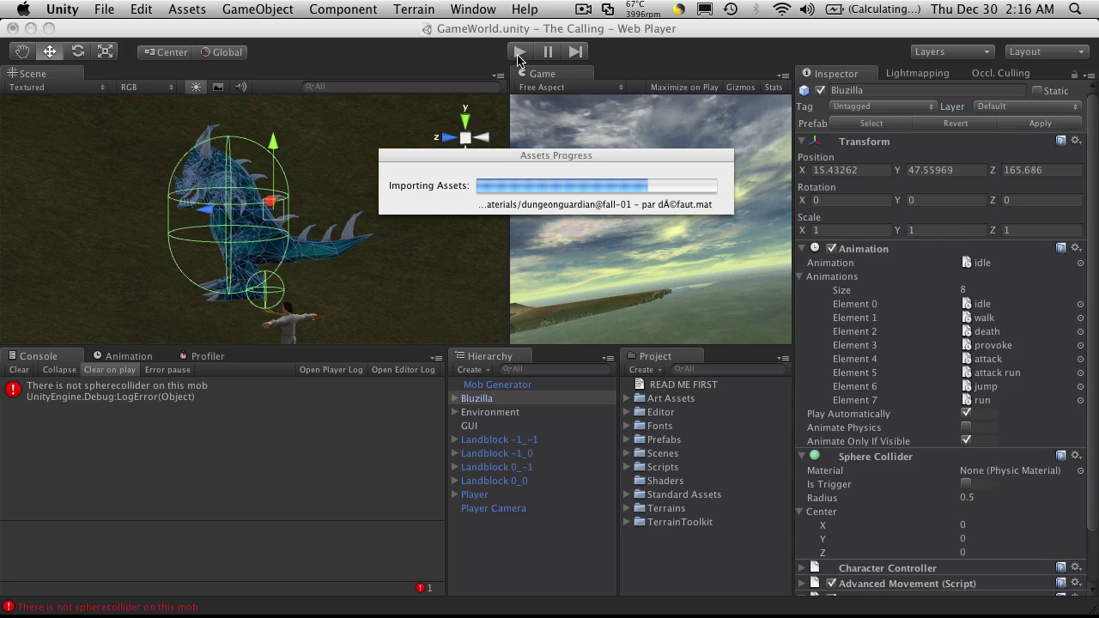
{"action": "left_click", "coordinate": [519, 54]}
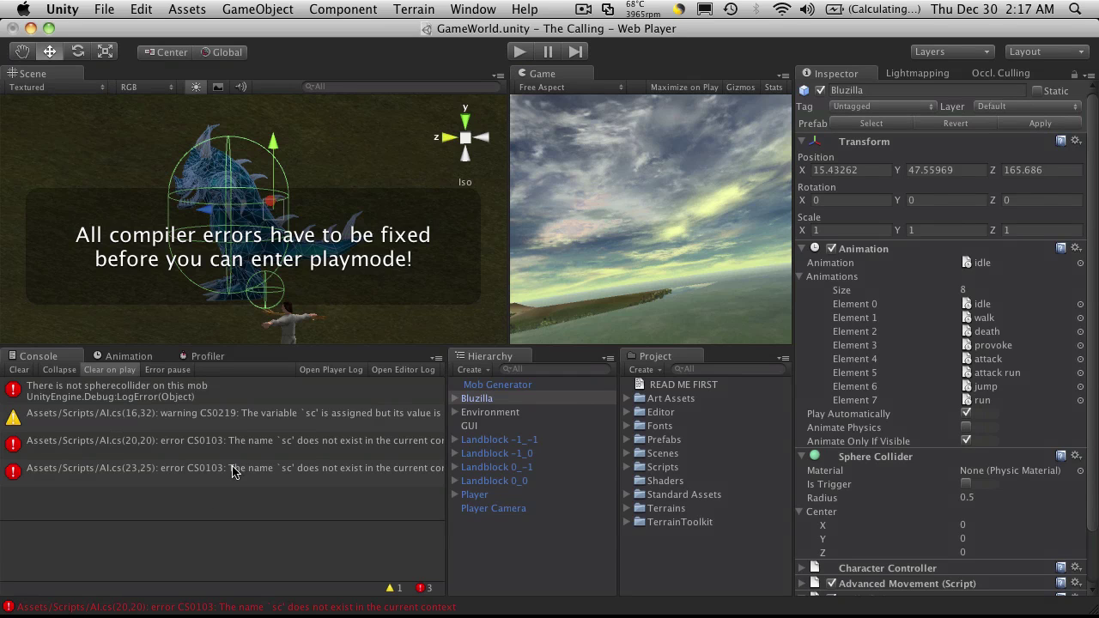
{"action": "double_click", "coordinate": [258, 443]}
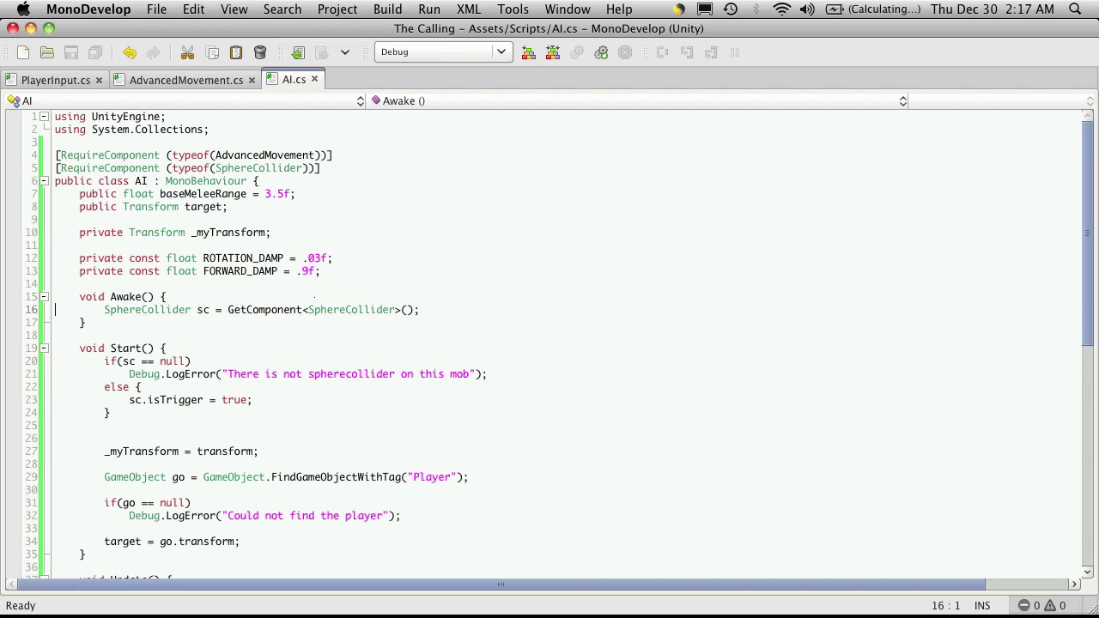
Step: Move the SphereCollider GetComponent line from Awake() back to the start of Start(), followed by a blank line
{"action": "triple_click", "coordinate": [55, 309]}
{"action": "key", "text": "super+x"}
{"action": "key", "text": "super+v"}
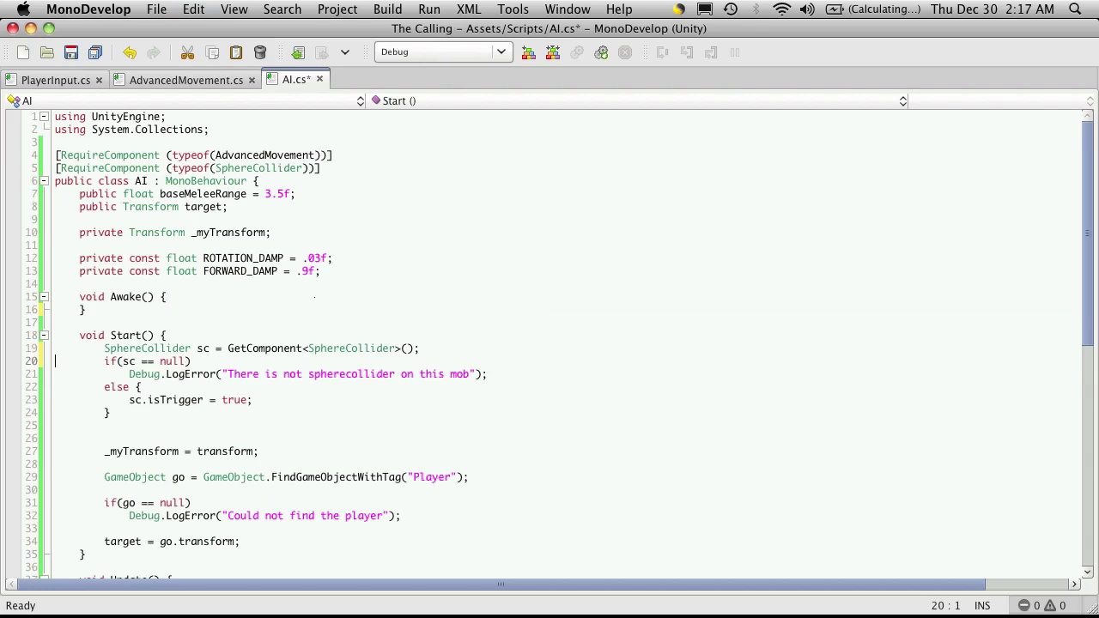
{"action": "key", "text": "Return"}
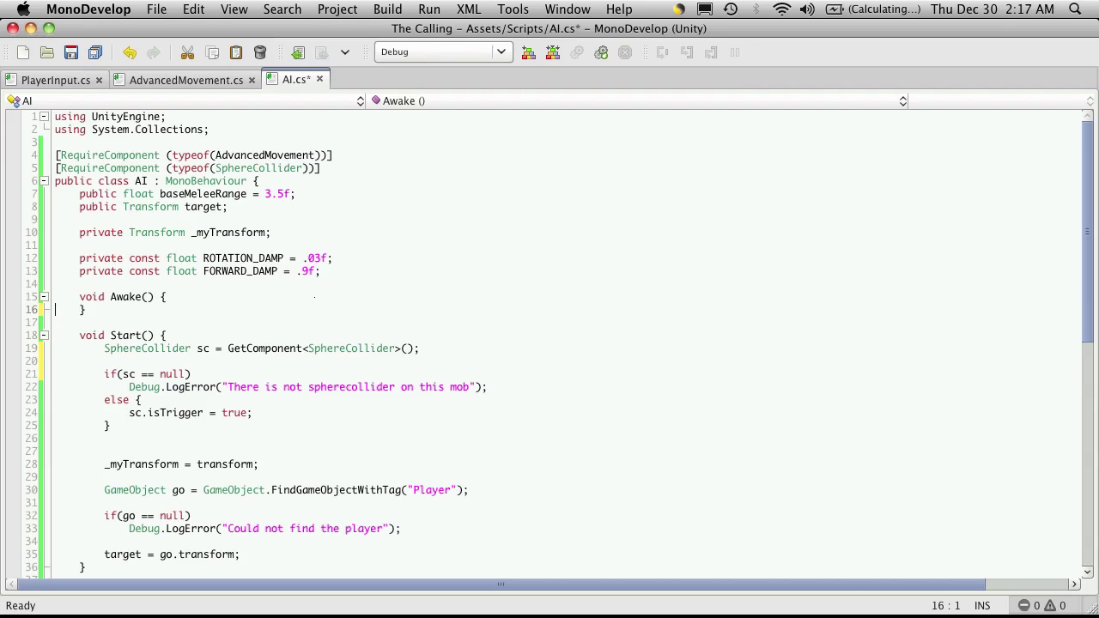
Step: Delete the empty Awake() method from AI.cs
{"action": "key", "text": "shift+Up"}
{"action": "key", "text": "shift+Up"}
{"action": "key", "text": "shift+Up"}
{"action": "key", "text": "BackSpace"}
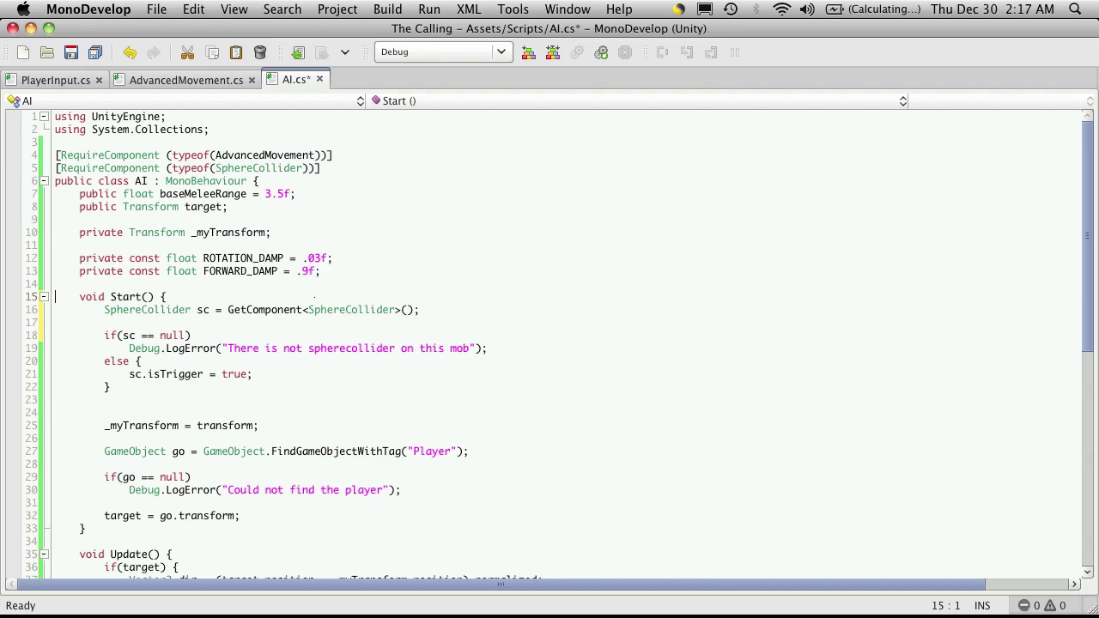
Step: Switch to Unity, clear the console, inspect the AI.cs(20,20) error's code line, and return to Unity
{"action": "key", "text": "super+Tab"}
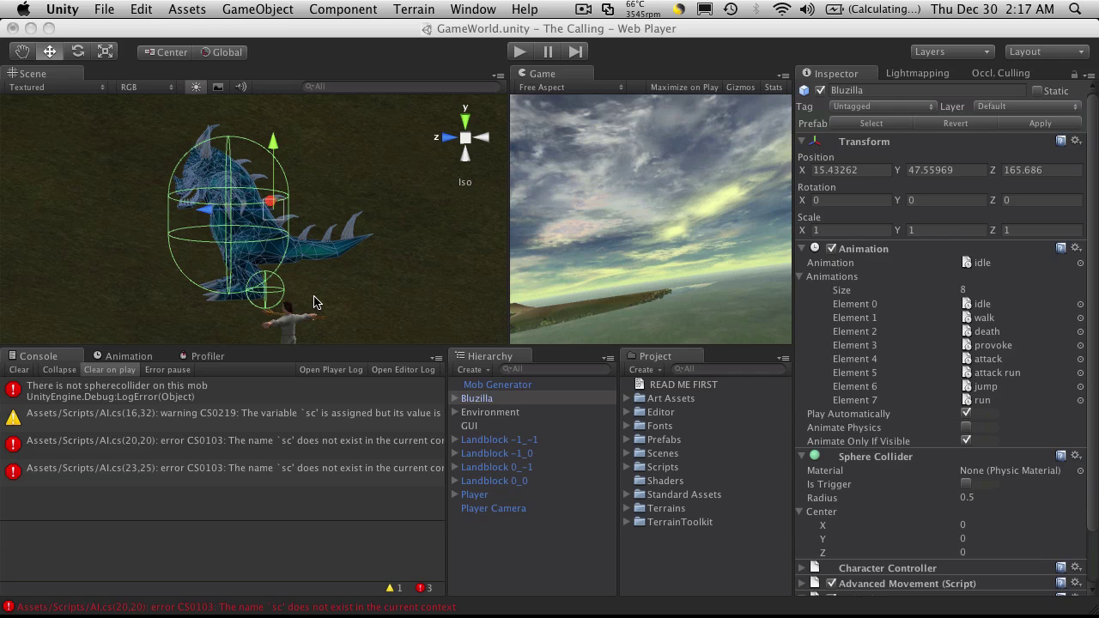
{"action": "left_click", "coordinate": [18, 369]}
{"action": "double_click", "coordinate": [277, 397]}
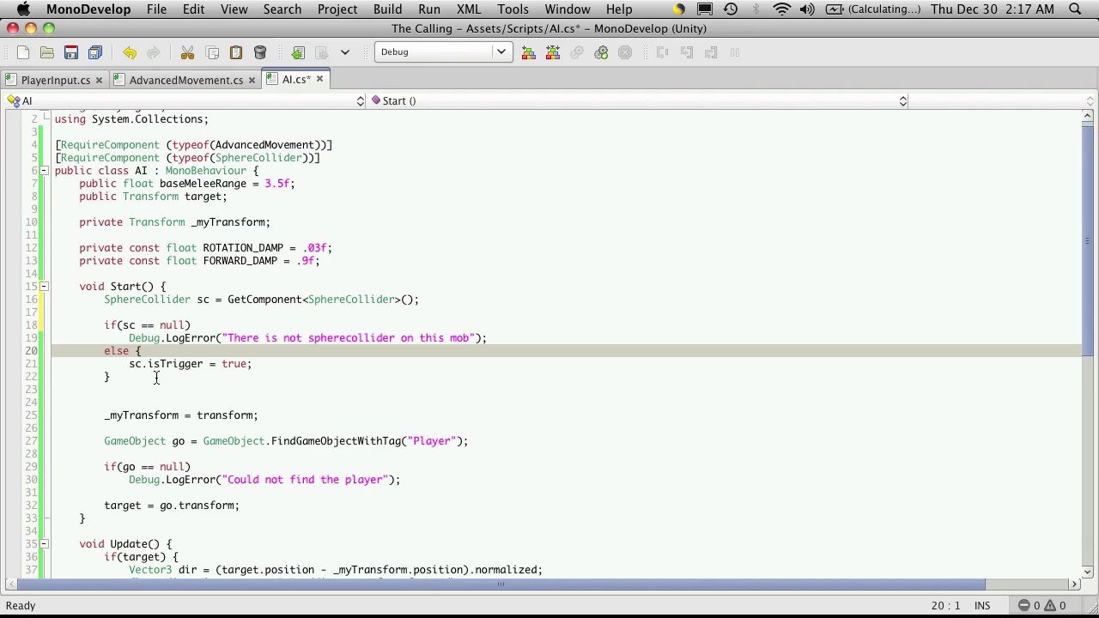
{"action": "key", "text": "super+Tab"}
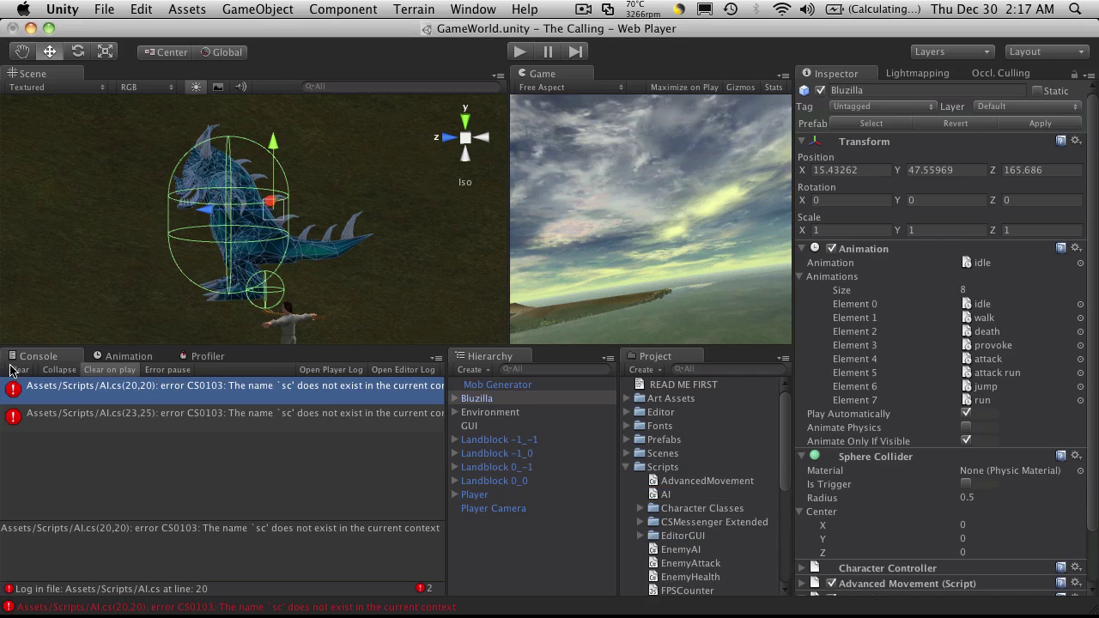
Step: Reopen the AI.cs(20,20) error in MonoDevelop, save the corrected script, and switch back to Unity to recompile it
{"action": "double_click", "coordinate": [272, 393]}
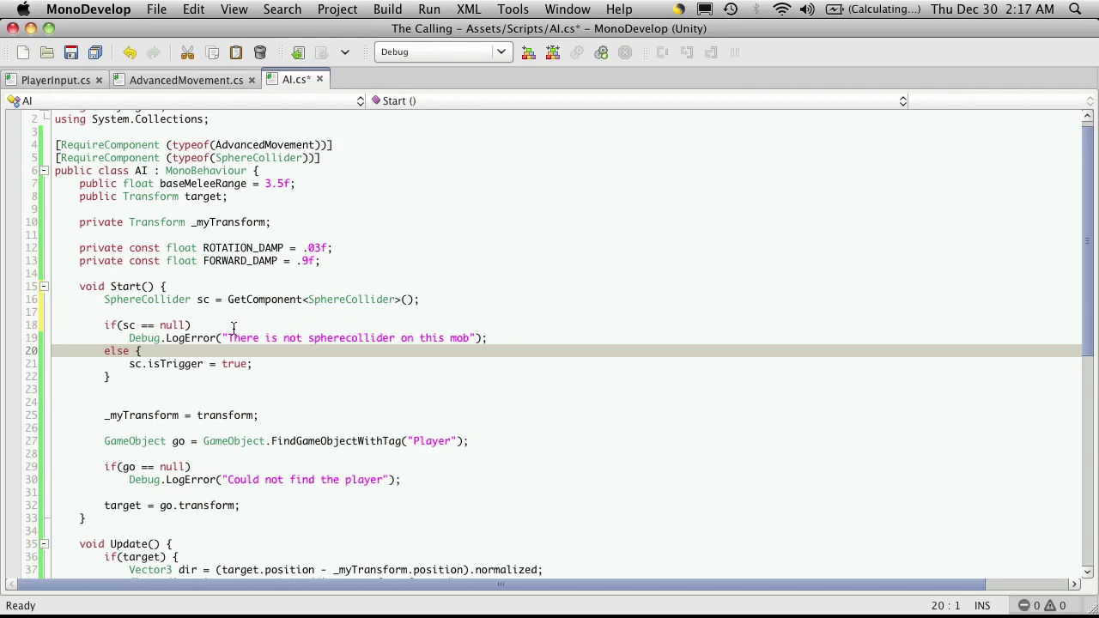
{"action": "left_click", "coordinate": [245, 329]}
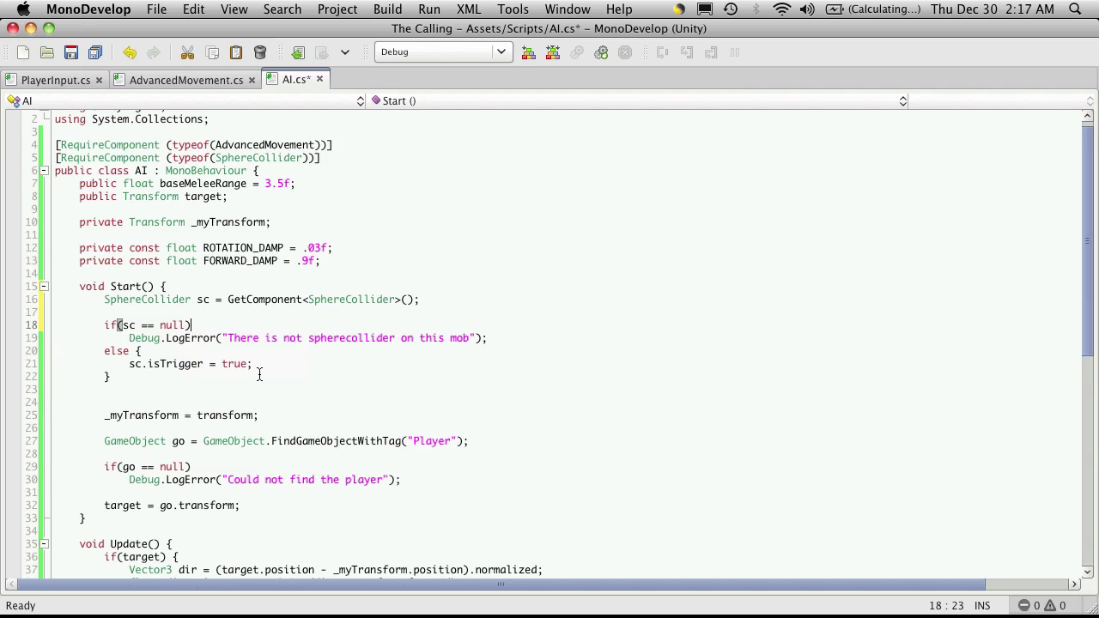
{"action": "key", "text": "super+Tab"}
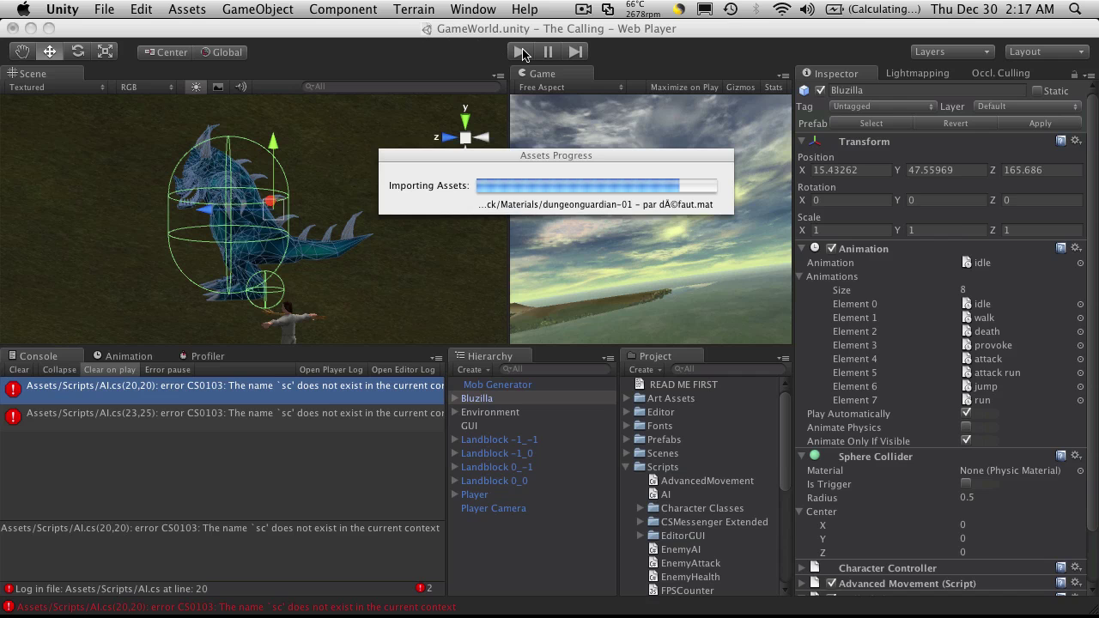
Step: Try to fix the AI.cs(23,25) error by adding a closing brace after the else block in MonoDevelop, saving and recompiling in Unity
{"action": "left_click", "coordinate": [520, 51]}
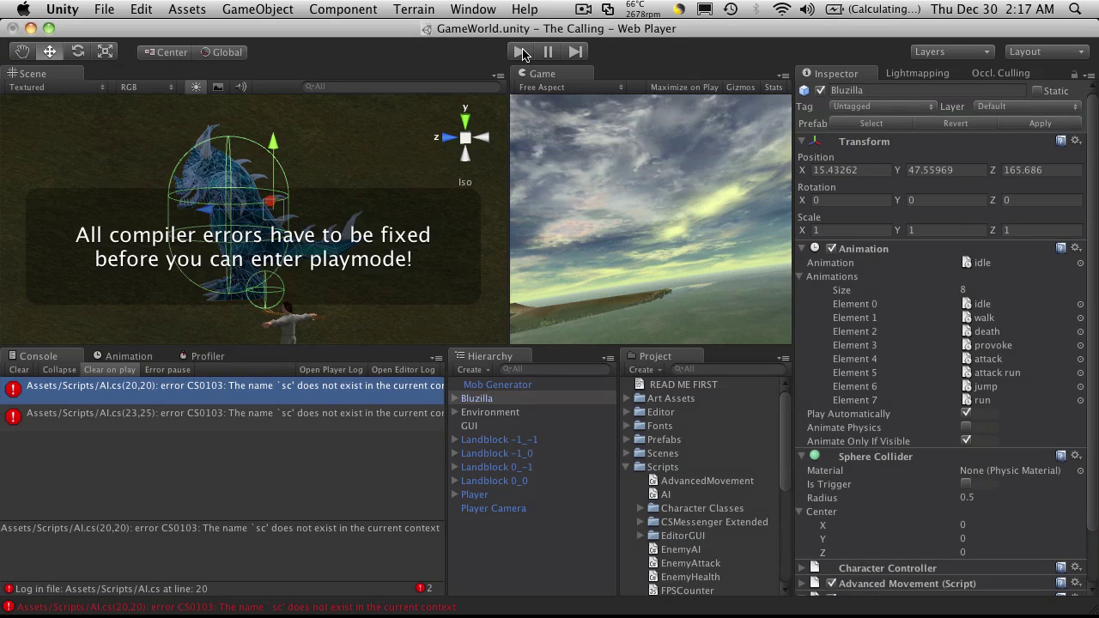
{"action": "double_click", "coordinate": [233, 416]}
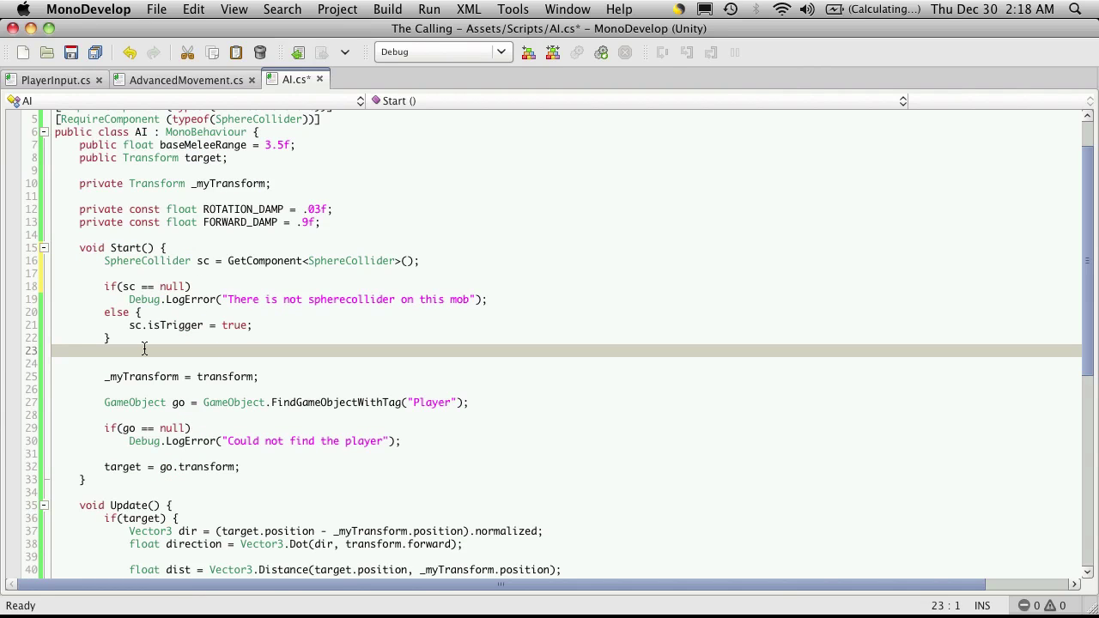
{"action": "type", "text": "}"}
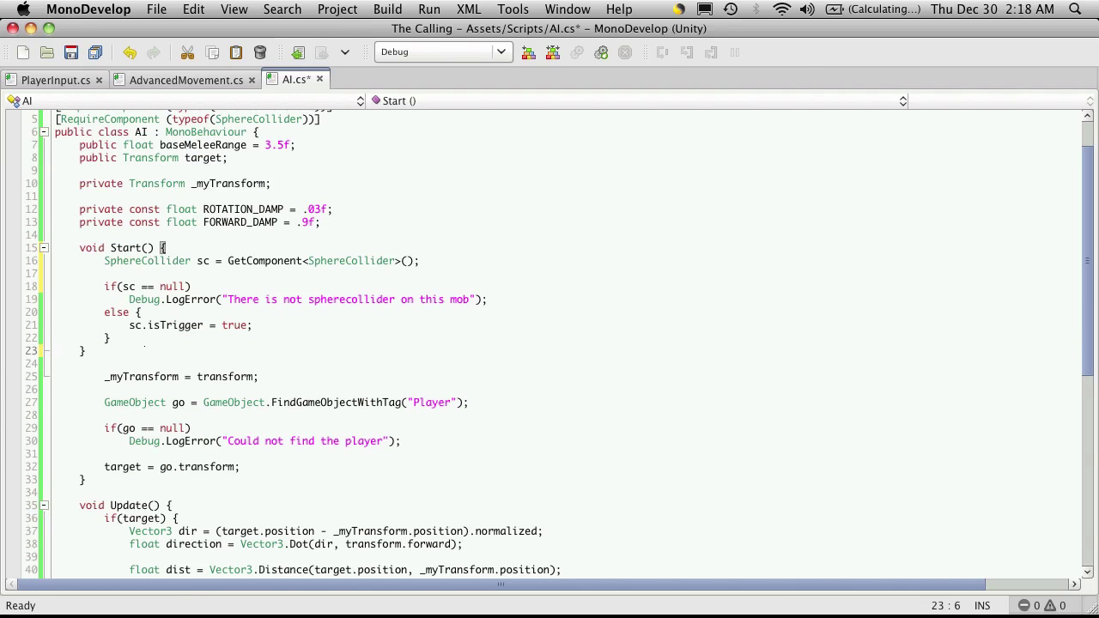
{"action": "key", "text": "super+s"}
{"action": "key", "text": "super+Tab"}
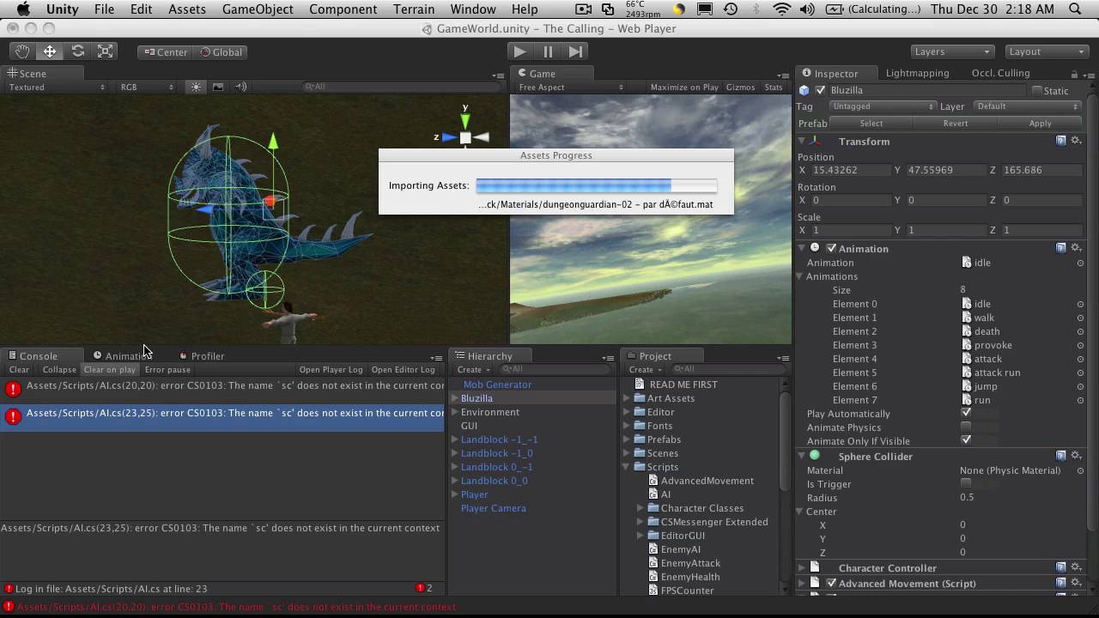
{"action": "left_click", "coordinate": [253, 418]}
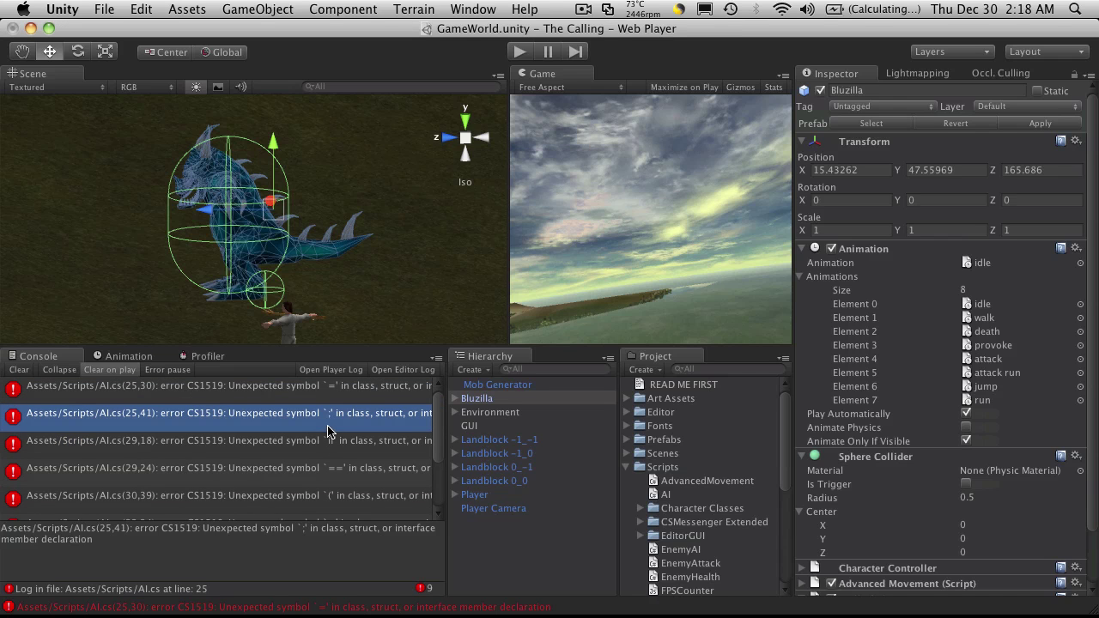
Step: Switch back to MonoDevelop and enclose the LogError line of the if(sc == null) check in curly braces
{"action": "key", "text": "super+Tab"}
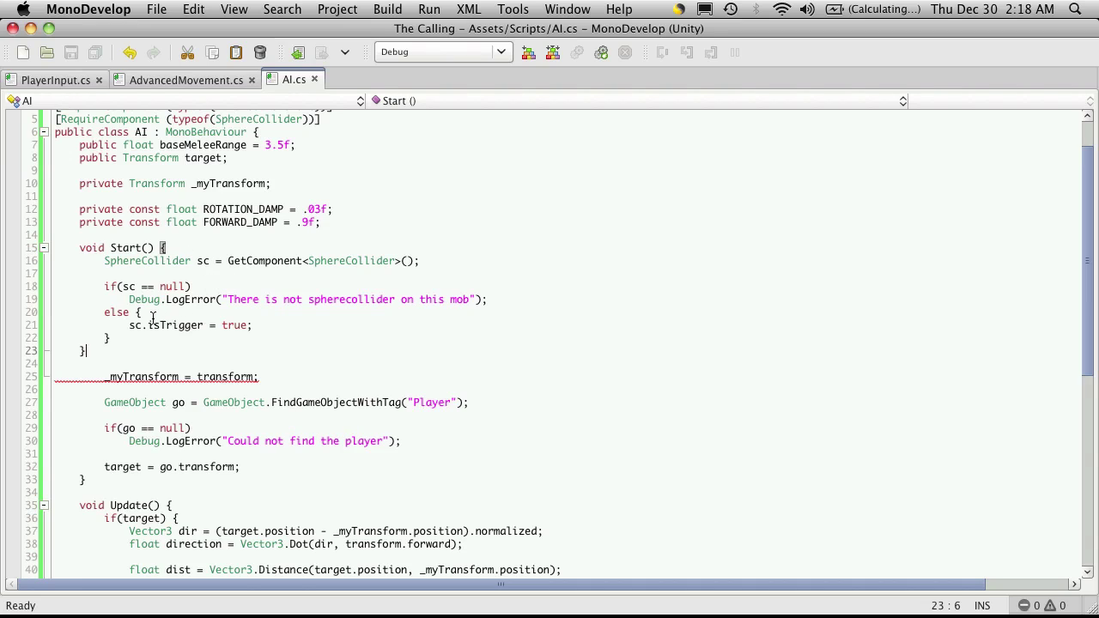
{"action": "left_click", "coordinate": [239, 291]}
{"action": "type", "text": "{"}
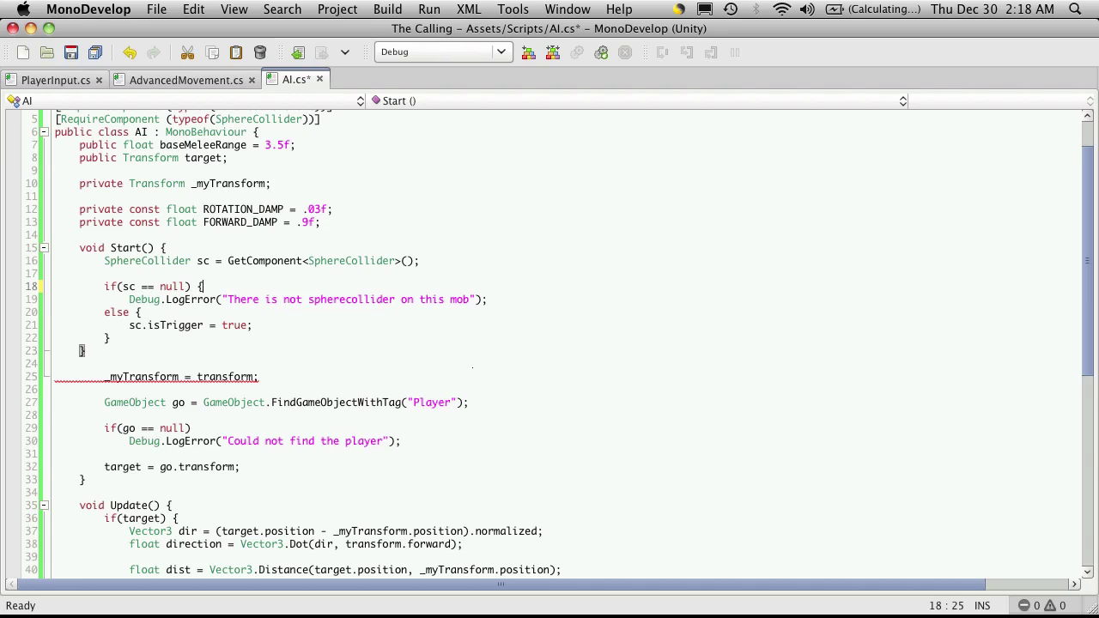
{"action": "key", "text": "Down"}
{"action": "key", "text": "End"}
{"action": "key", "text": "Return"}
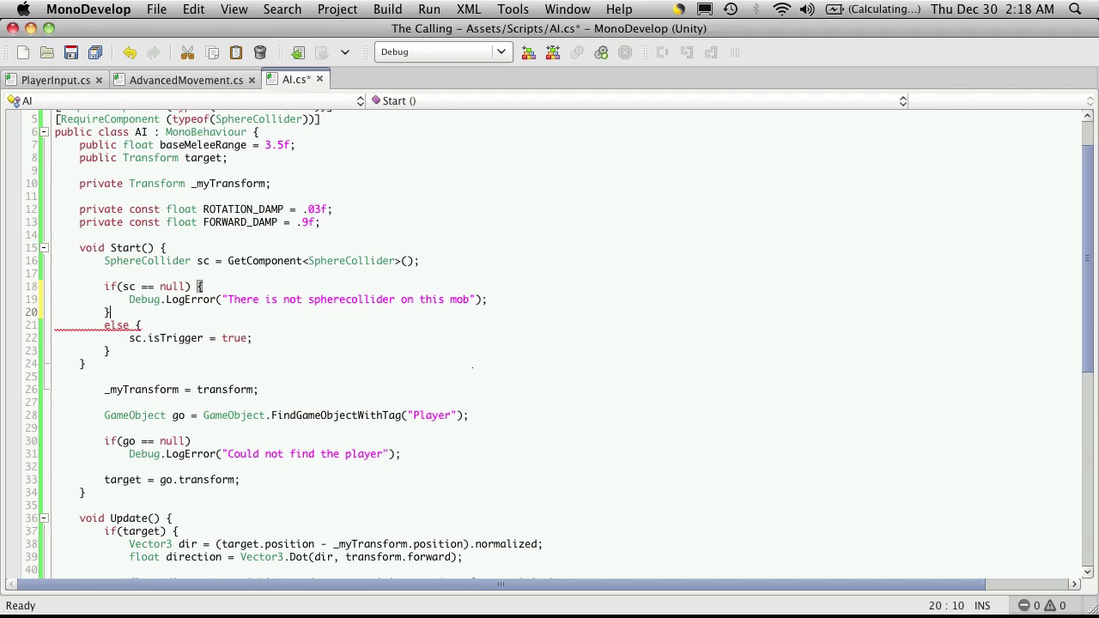
Step: Delete the extra closing brace between the else block and the _myTransform assignment in Start()
{"action": "left_click", "coordinate": [54, 350]}
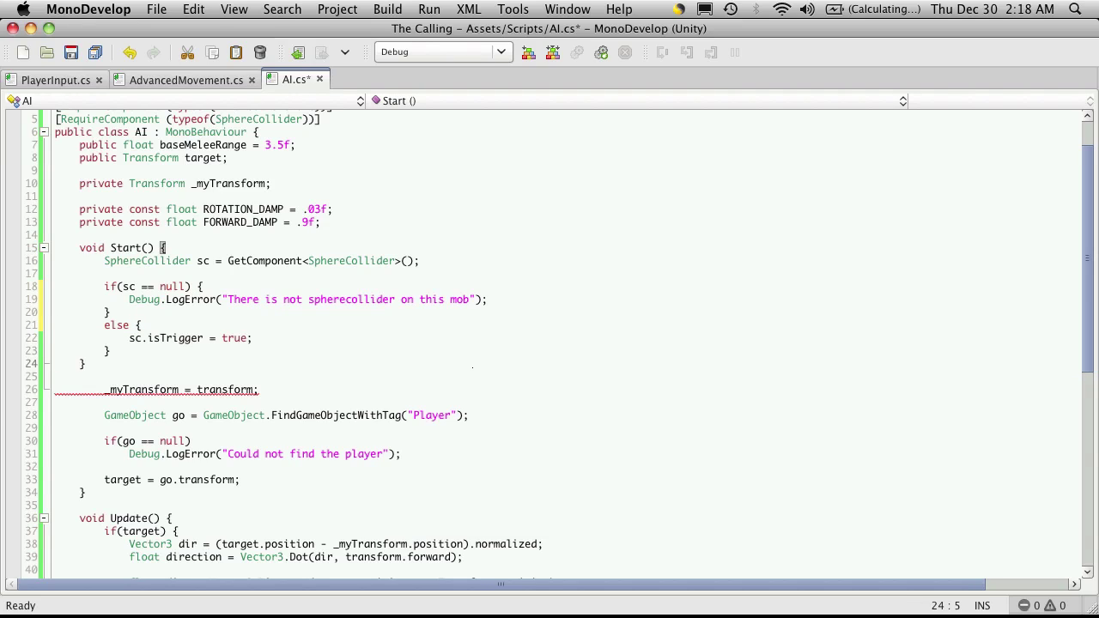
{"action": "key", "text": "Down"}
{"action": "key", "text": "shift+Up"}
{"action": "key", "text": "BackSpace"}
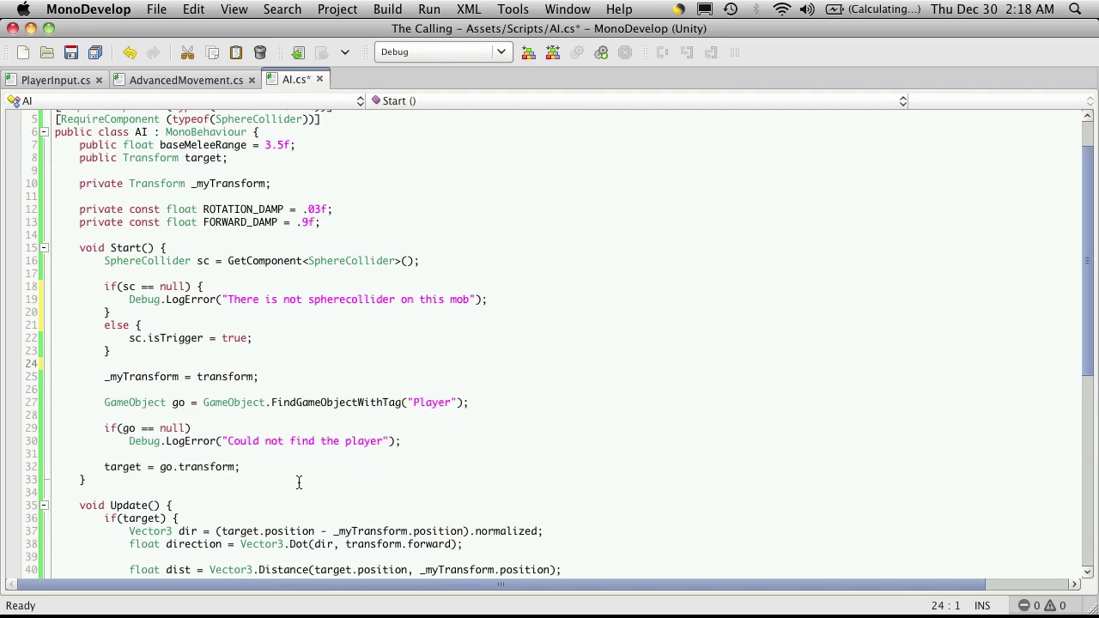
Step: Save AI.cs, switch to Unity, and test-run the game with Bluzilla before stopping play mode
{"action": "key", "text": "super+s"}
{"action": "key", "text": "super+Tab"}
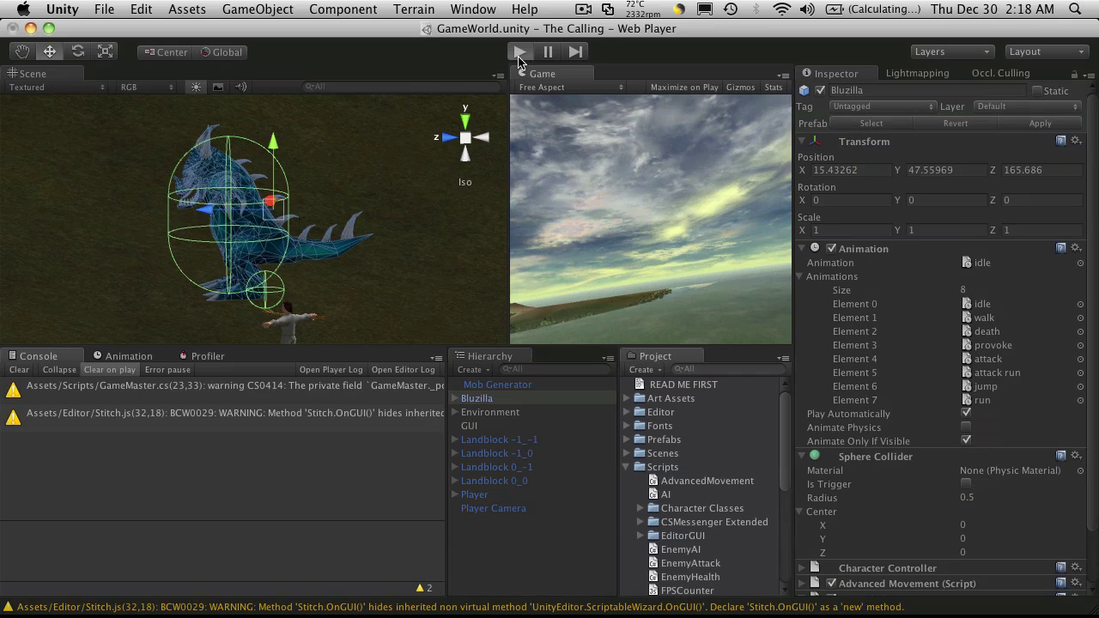
{"action": "key", "text": "super+p"}
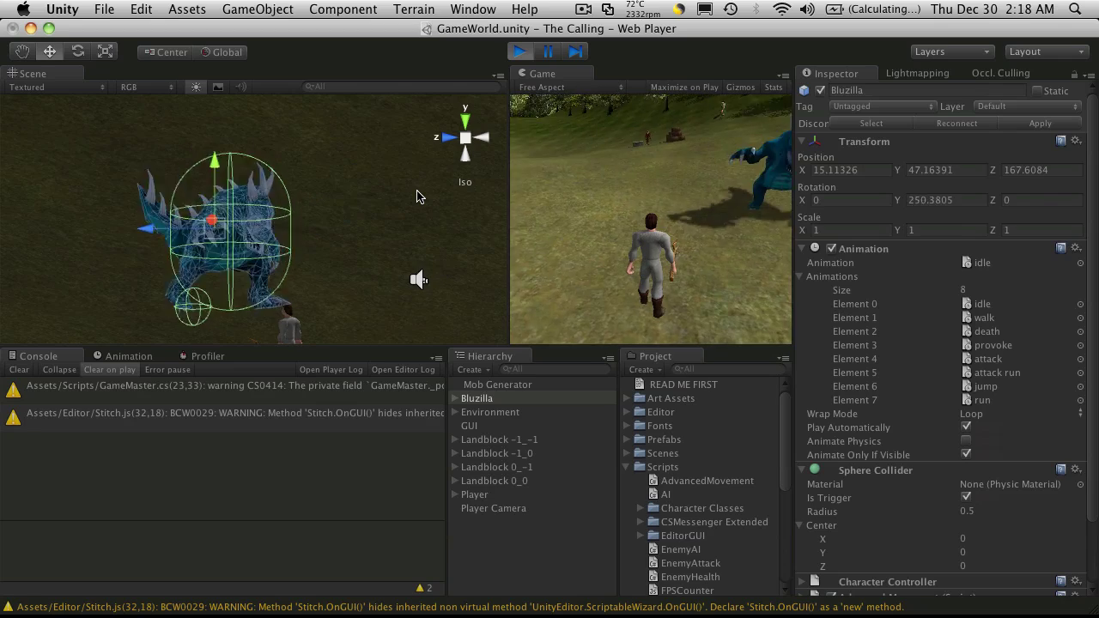
{"action": "left_click", "coordinate": [521, 52]}
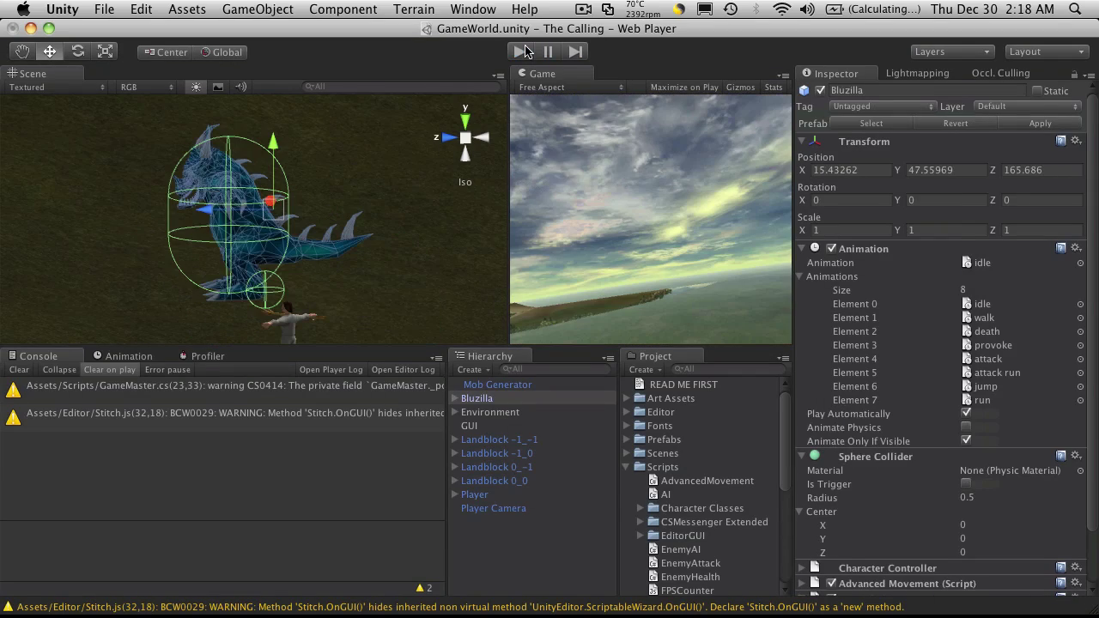